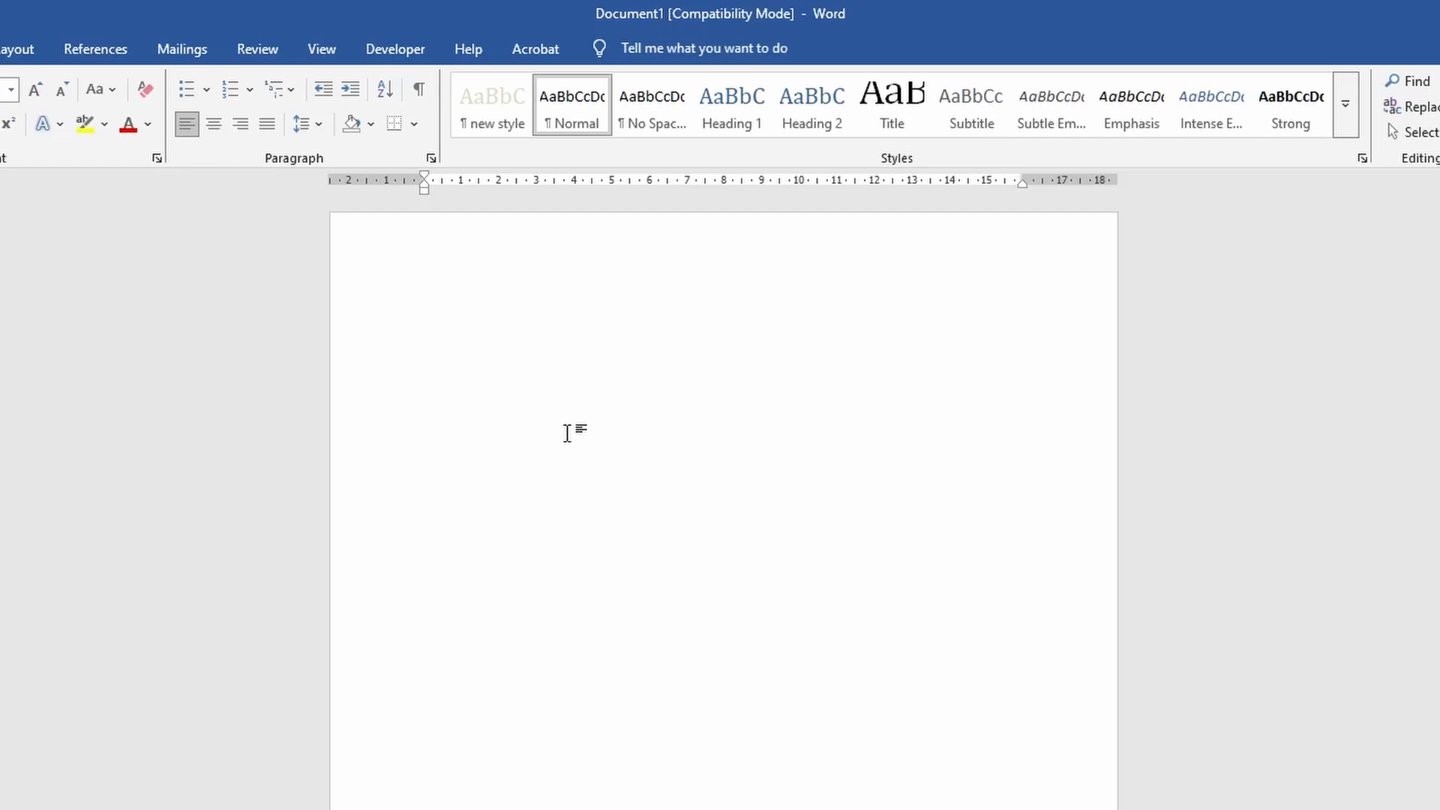
Generate two paragraphs of five sentences of sample text in the blank document with =rand(2,5)
type("=rand(2,5)")
key("Return")
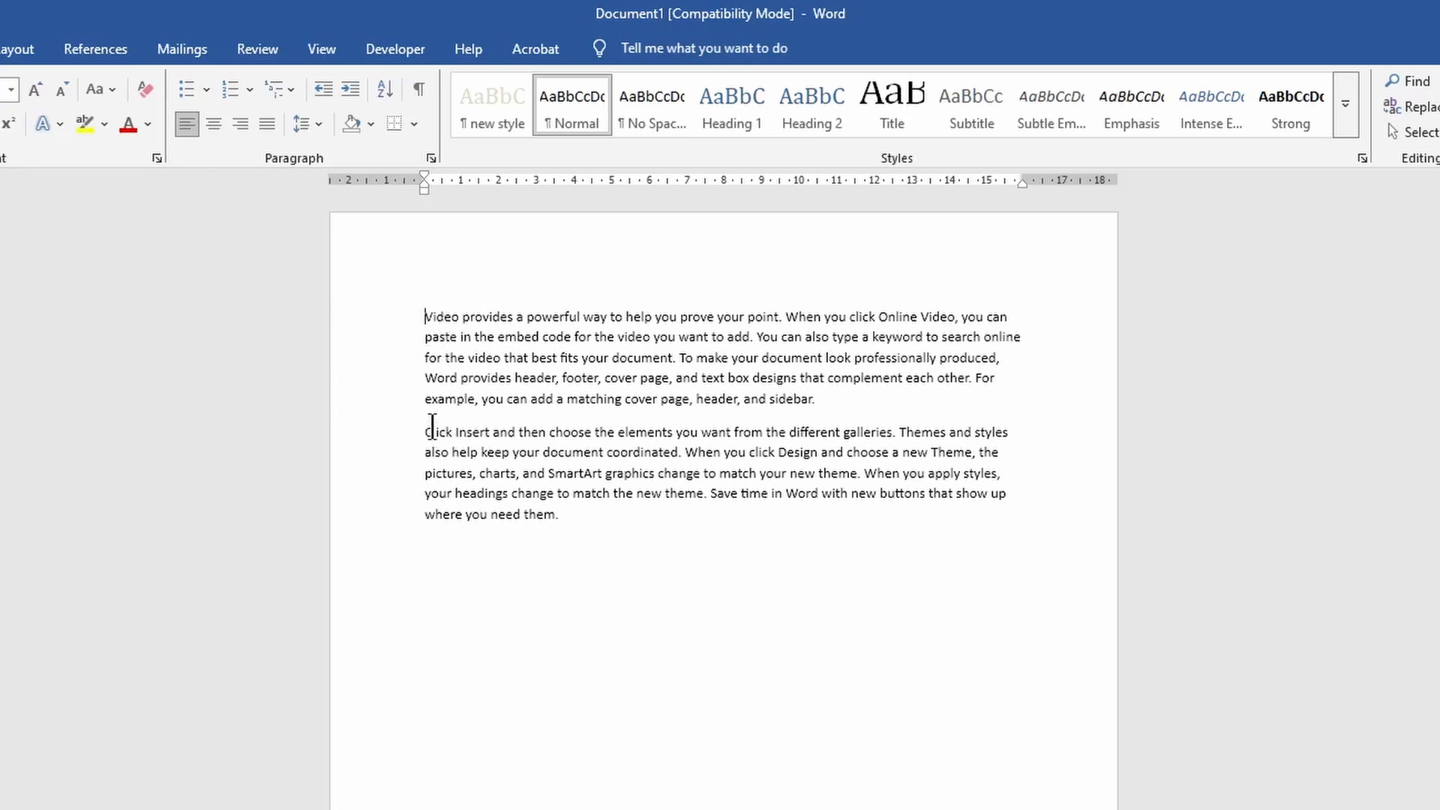
Place the insertion point at several spots in the second paragraph, and finally in the first word of the first paragraph
left_click(431, 432)
left_click(762, 473)
left_click(568, 514)
left_click(453, 315)
Move the insertion point three lines down and back up, forward several characters, and back to the start of the first paragraph
key("Down")
key("Down")
key("Down")
key("Up")
key("Up")
key("Up")
key("Right")
key("Right")
key("Right")
key("Right")
key("Right")
key("Right")
key("Left")
key("Left")
key("Left")
key("Left")
key("Left")
key("Left")
key("Left")
key("Left")
key("Left")
key("Left")
key("Left")
key("Left")
key("Left")
key("Left")
Select "Video provides a powerful", the first line, and all lines of the first paragraph in turn, clearing each selection
left_click_drag(425, 316, 566, 316)
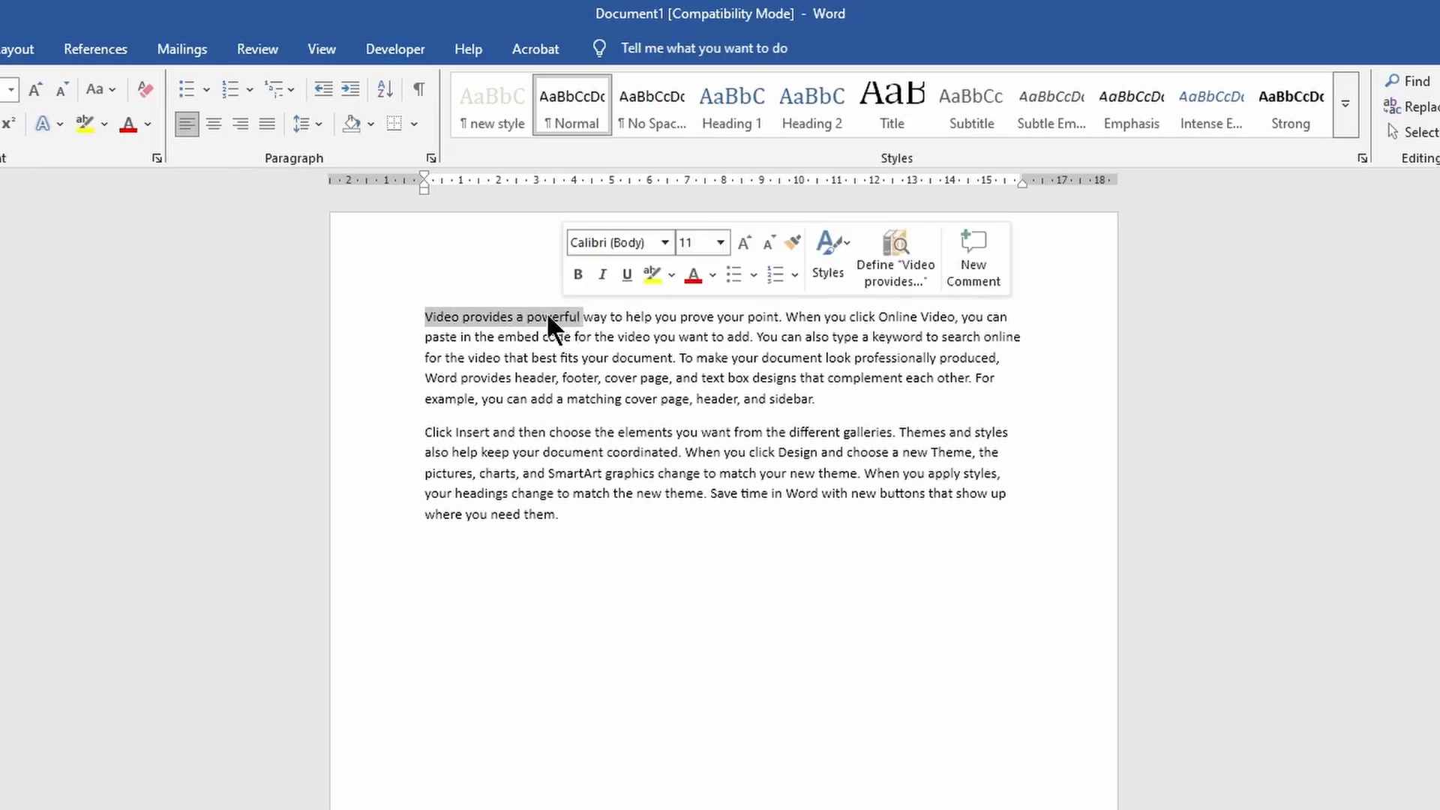
left_click(416, 336)
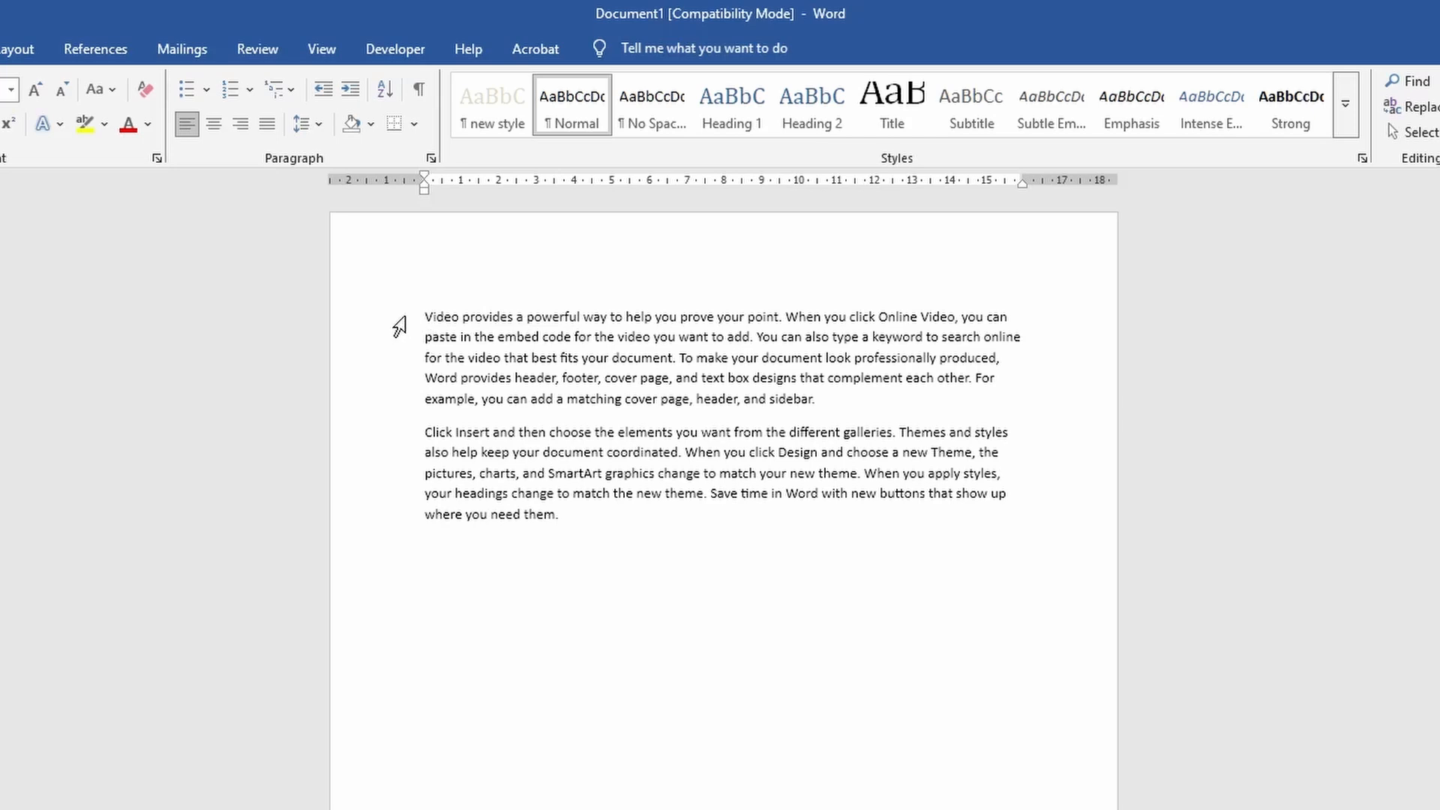
left_click(400, 324)
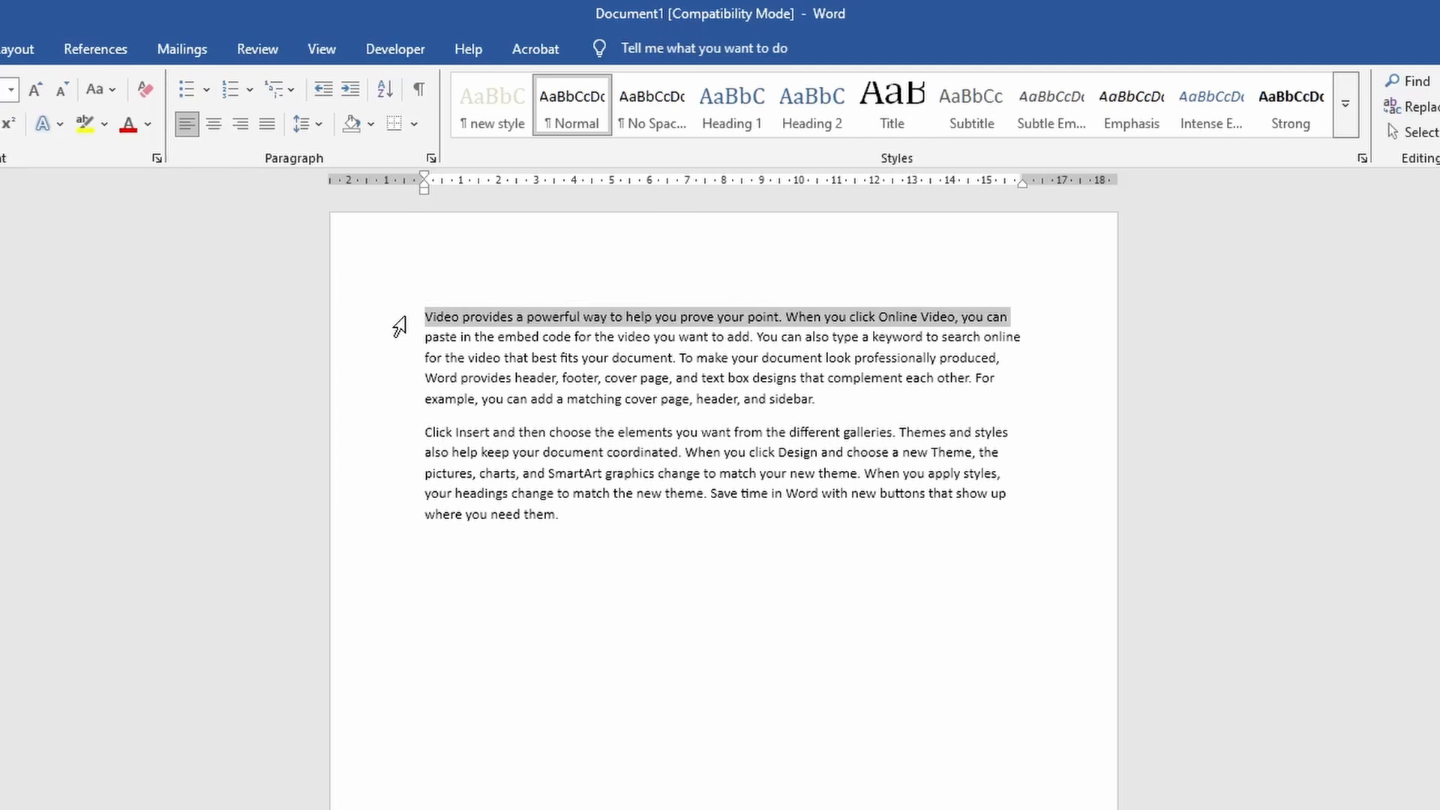
left_click_drag(399, 326, 399, 409)
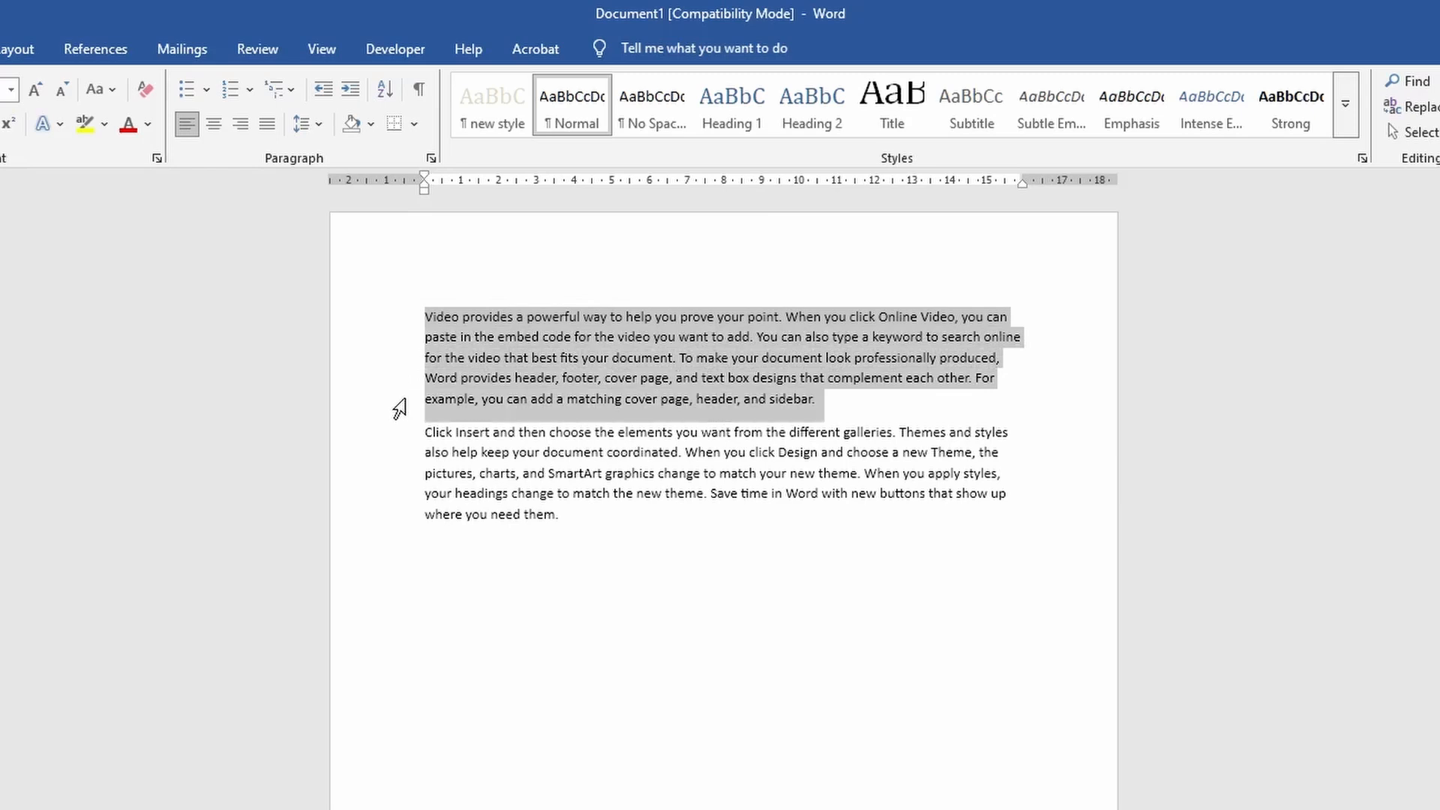
left_click(488, 498)
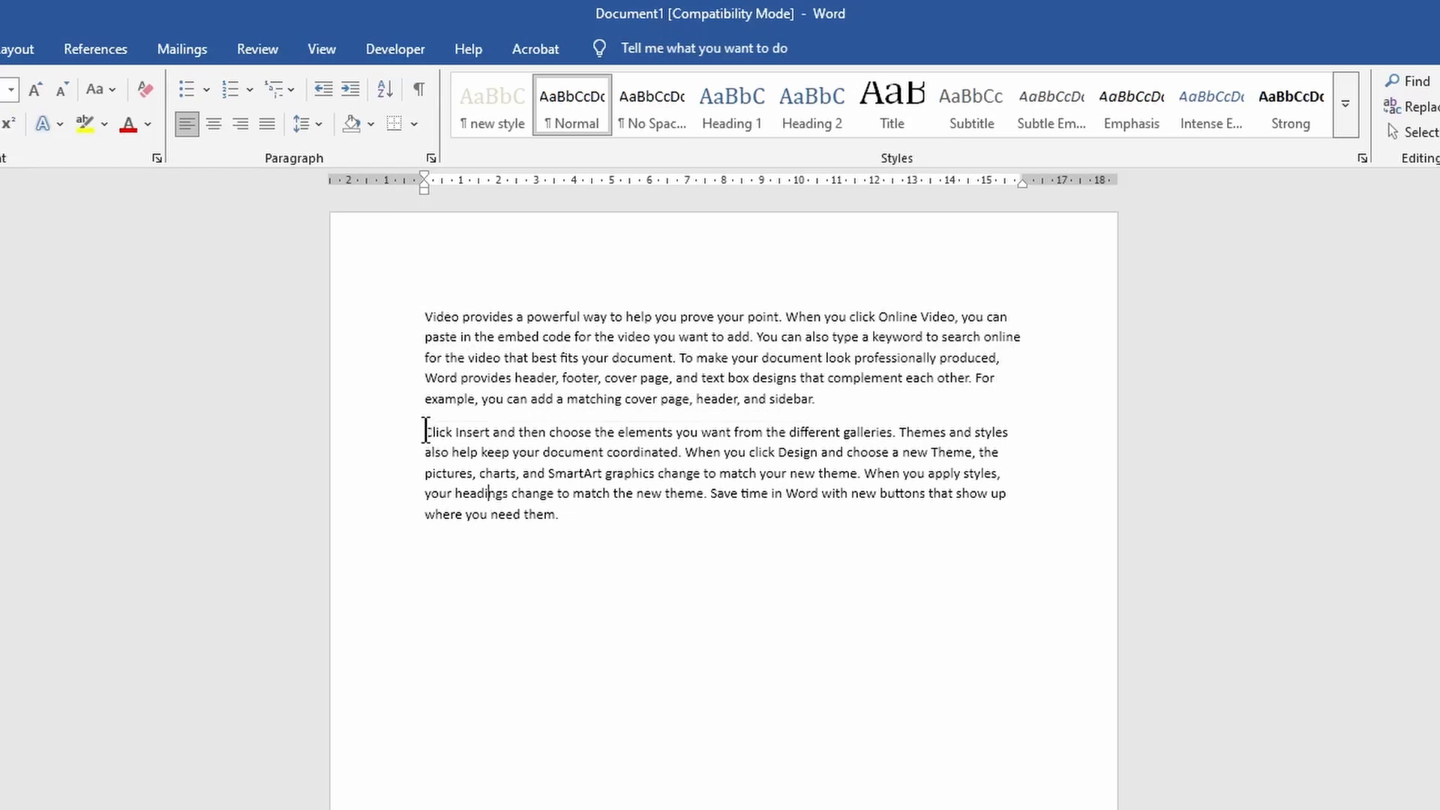
Select the word "Click" and, separately, the whole first sentence of the second paragraph, clearing each selection
double_click(440, 433)
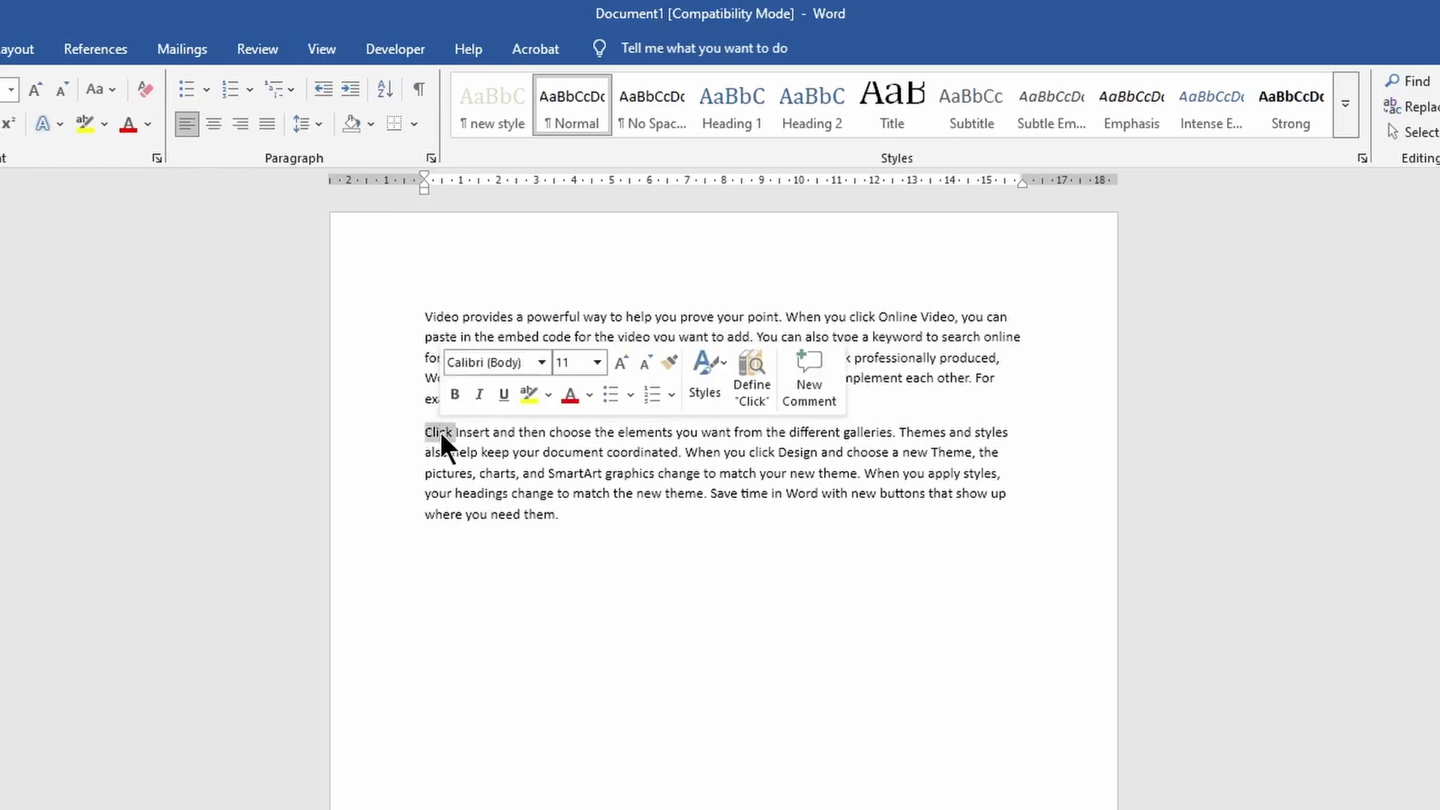
left_click(440, 432)
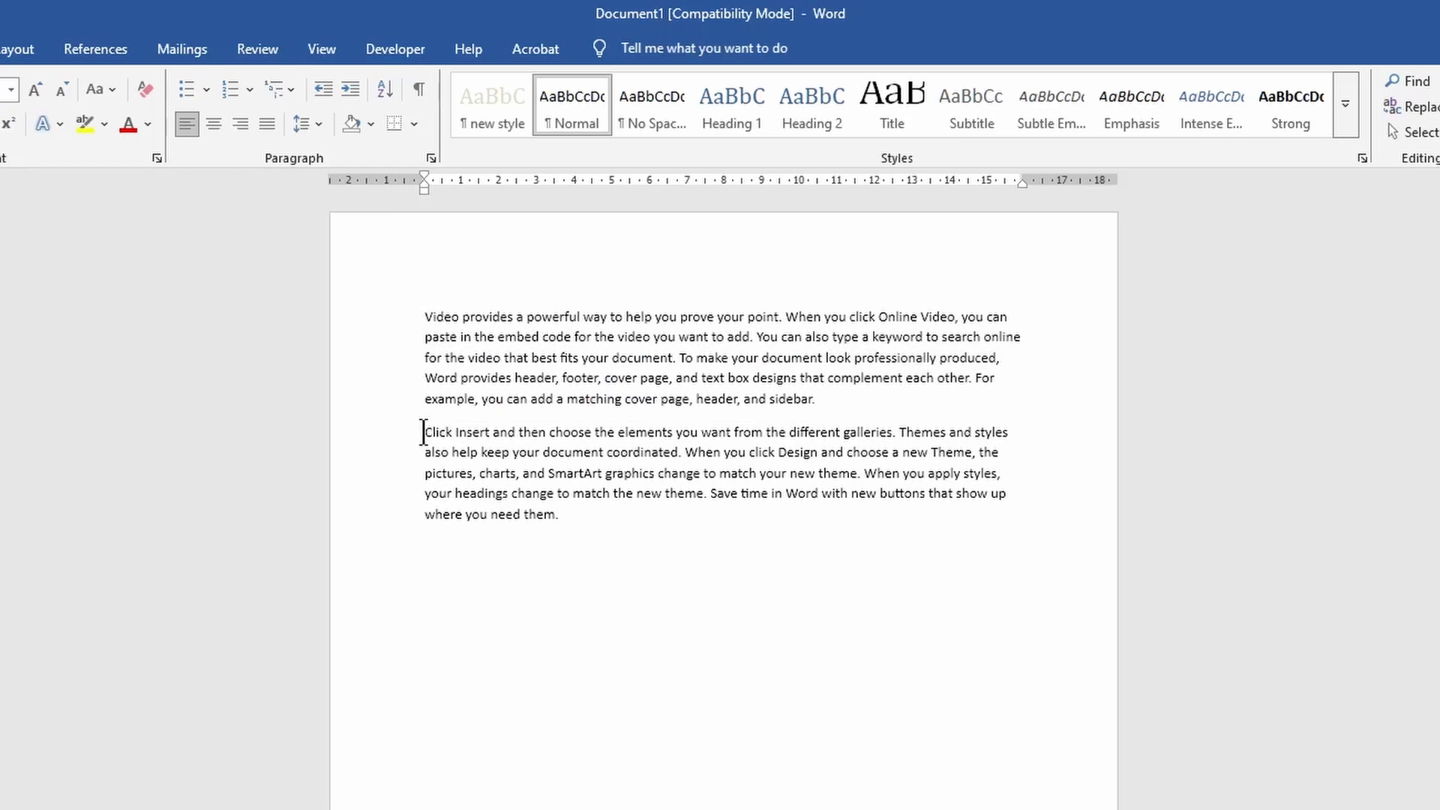
left_click_drag(423, 432, 898, 435)
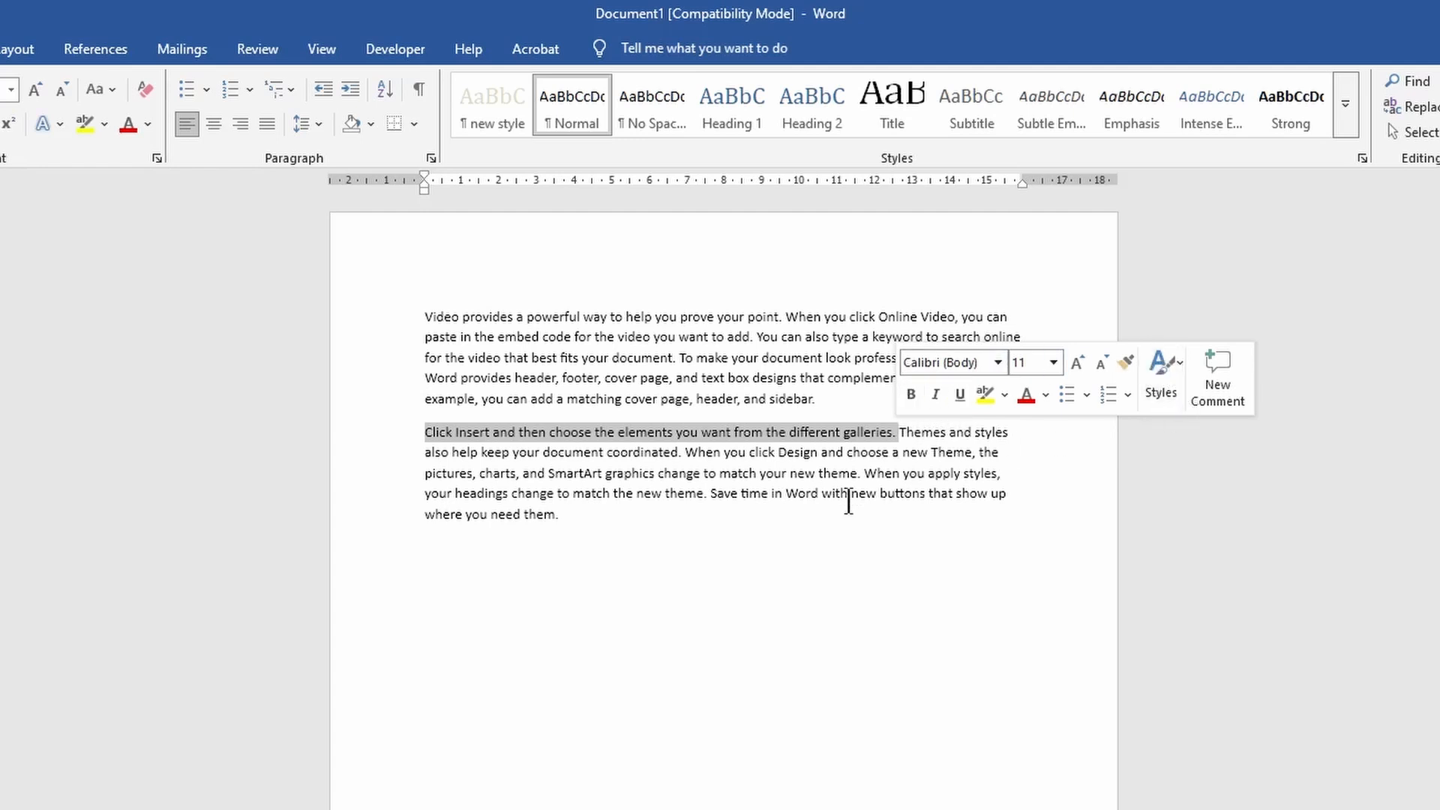
left_click(659, 516)
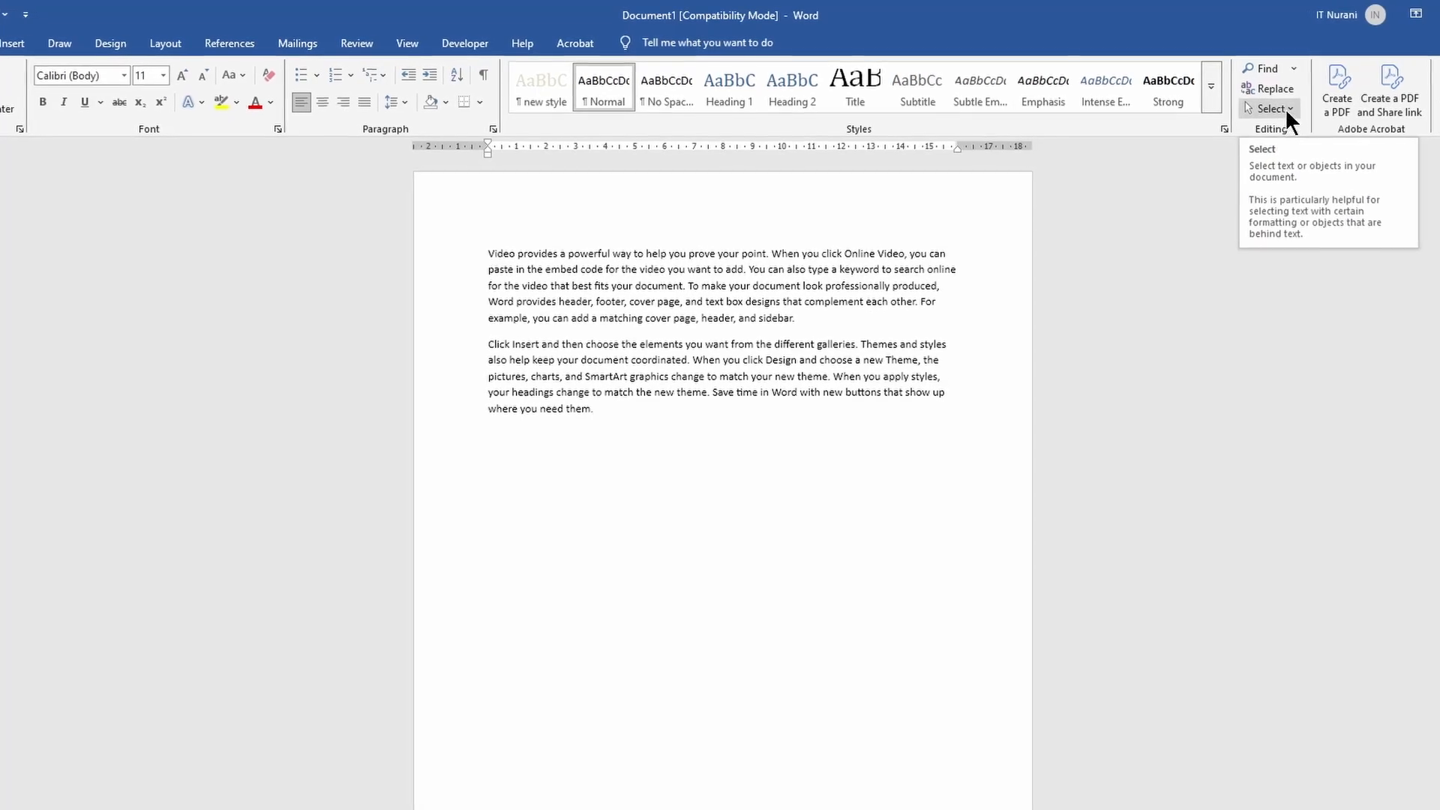
Select all the text in the document and clear the selection below the second paragraph
left_click(1282, 108)
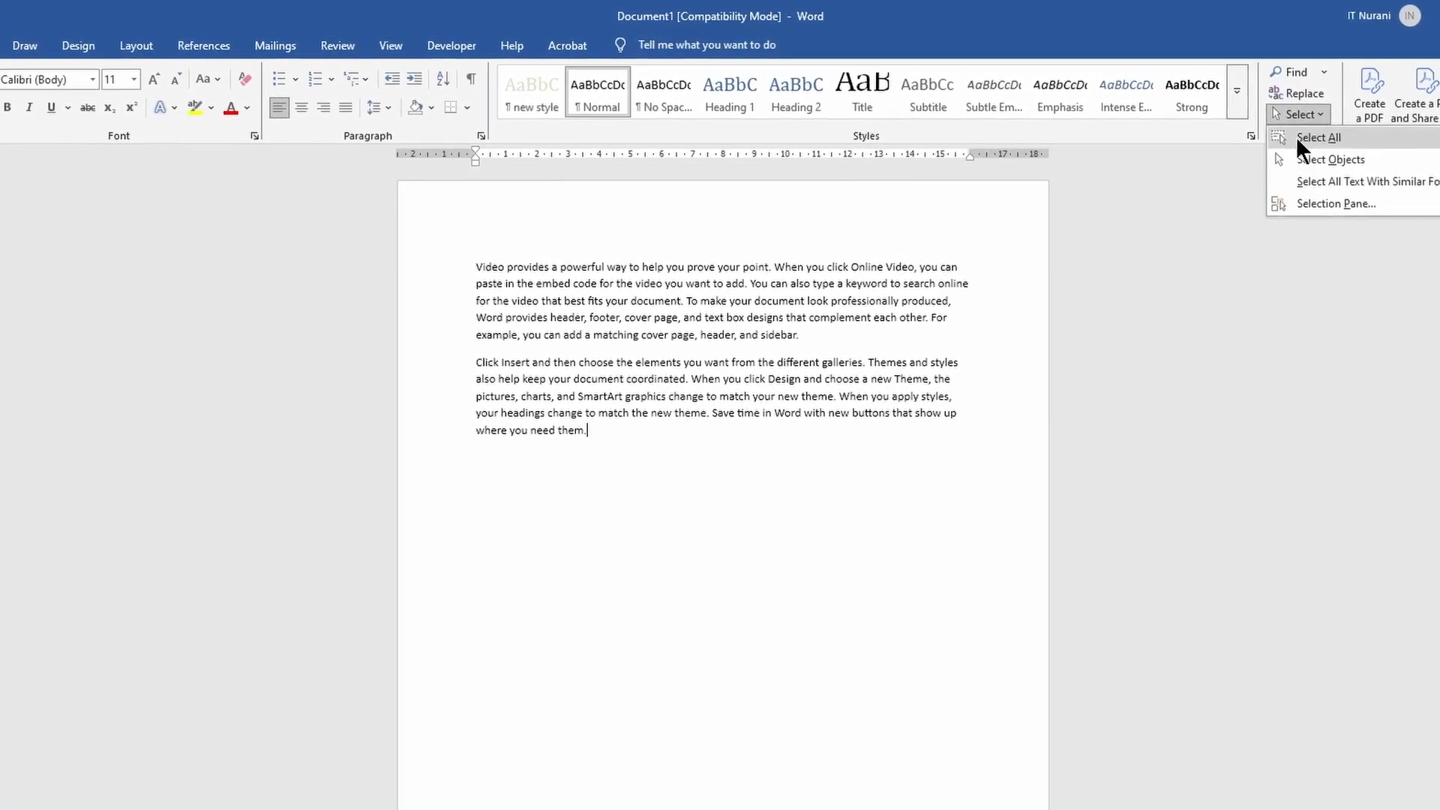
left_click(1333, 138)
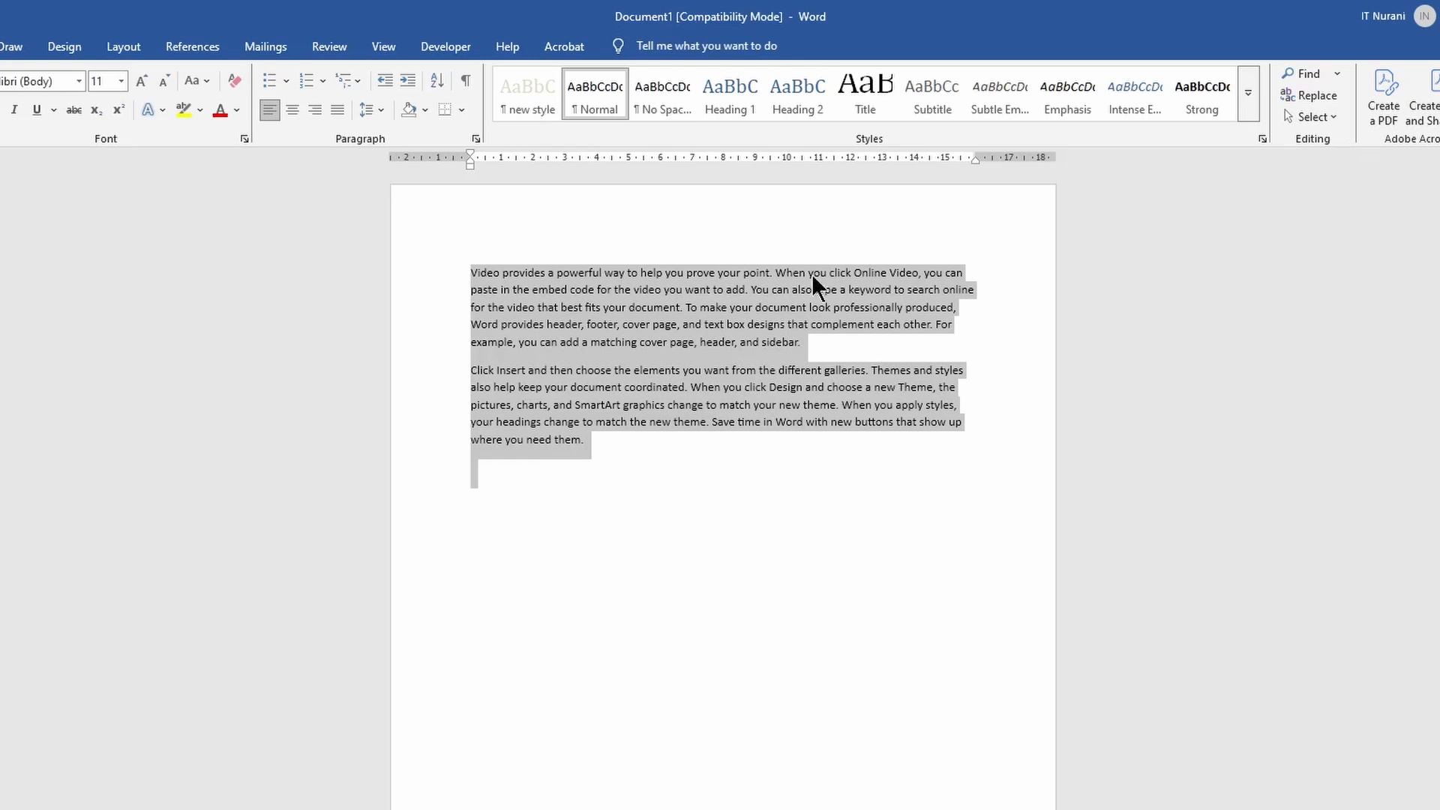
left_click(671, 492)
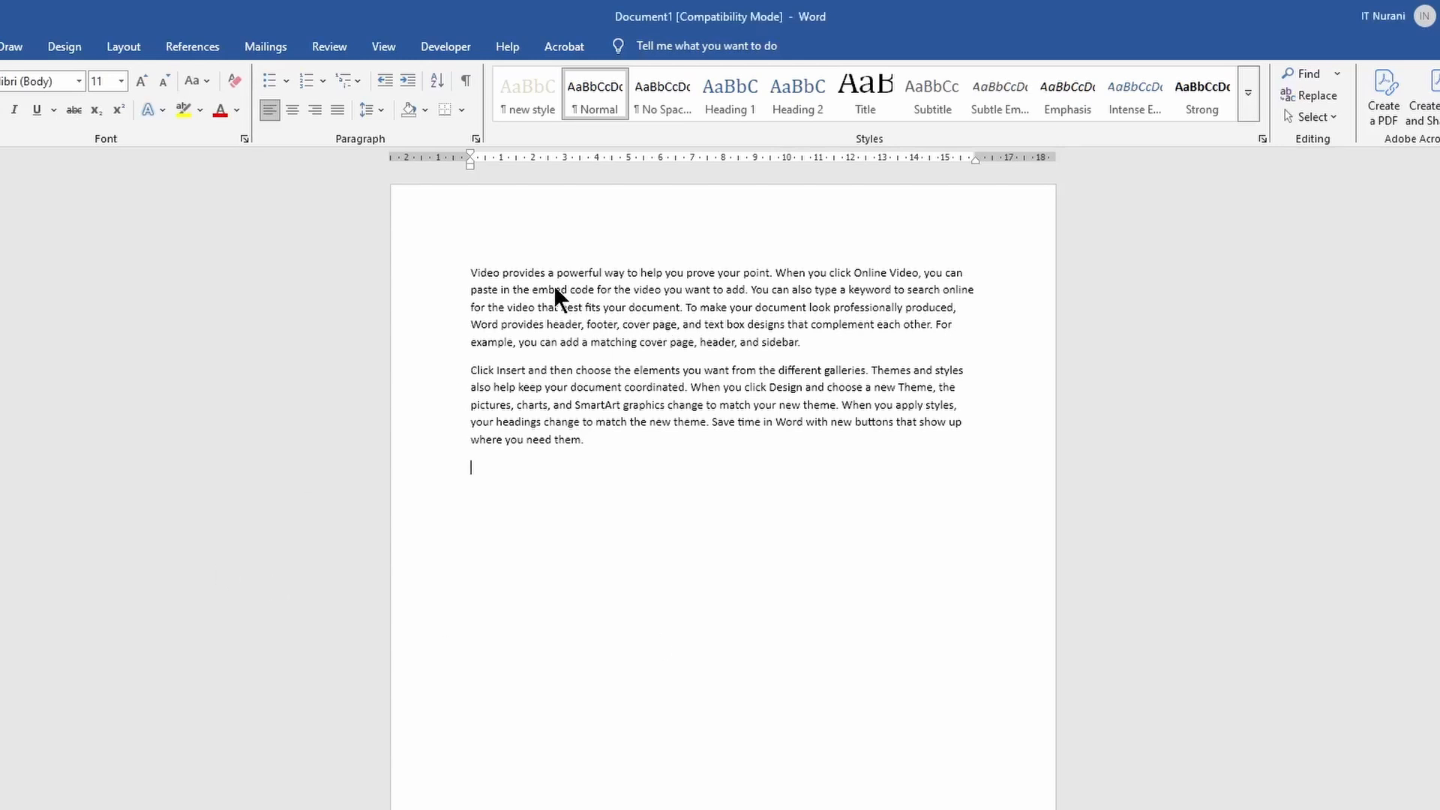
Delete the opening words "Video provides a powerful way to help you" from the first paragraph
left_click_drag(473, 272, 500, 272)
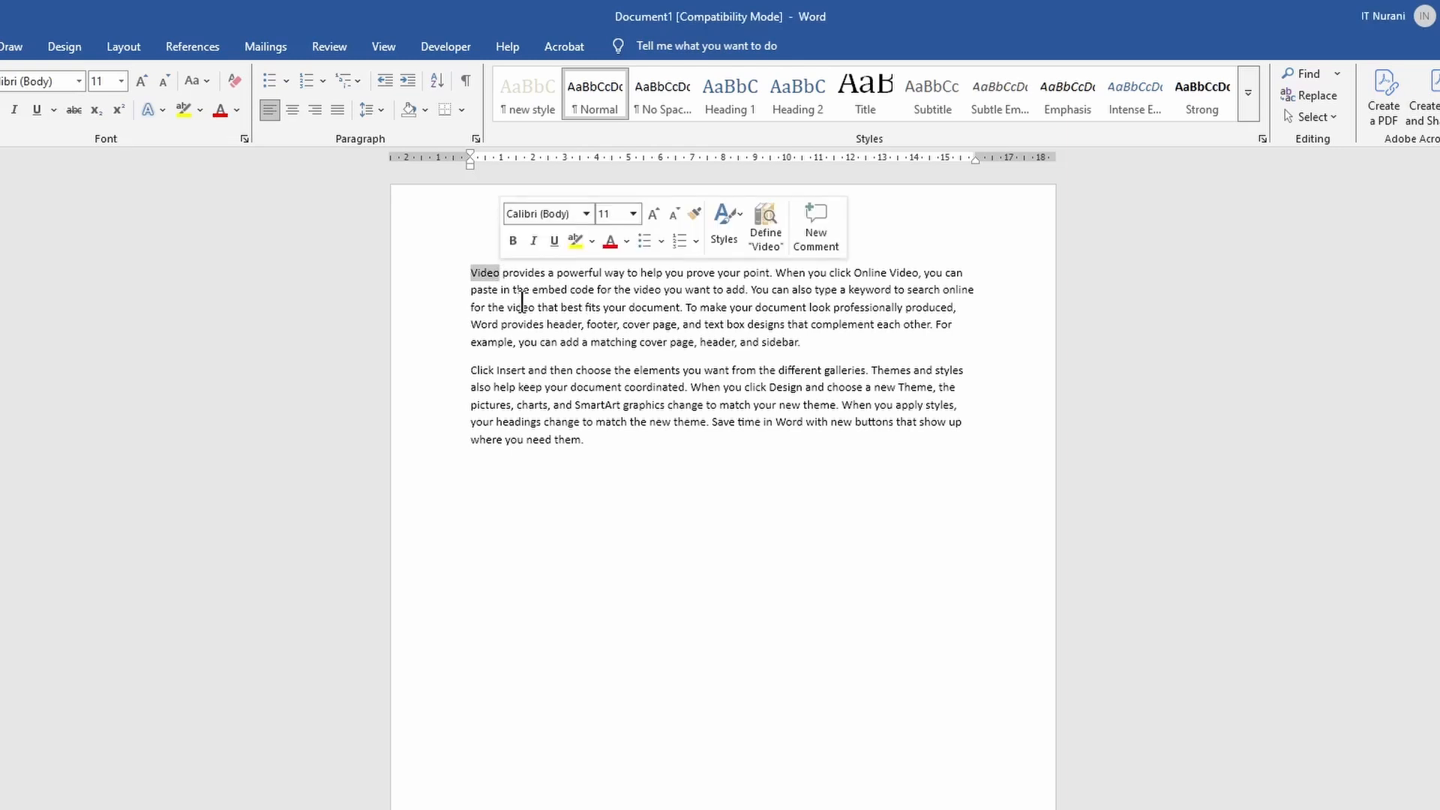
key("Delete")
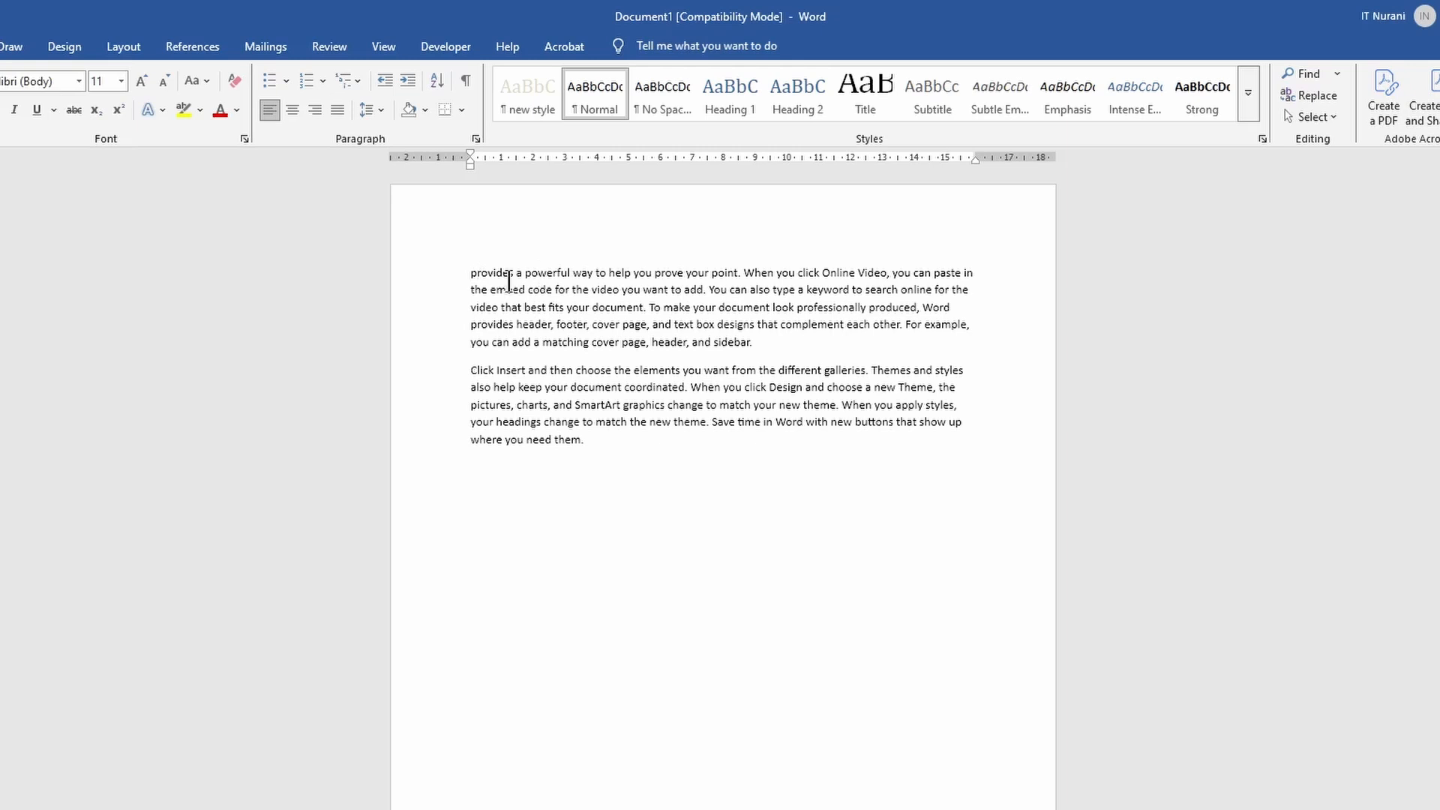
left_click(654, 275)
key("BackSpace")
key("BackSpace")
key("BackSpace")
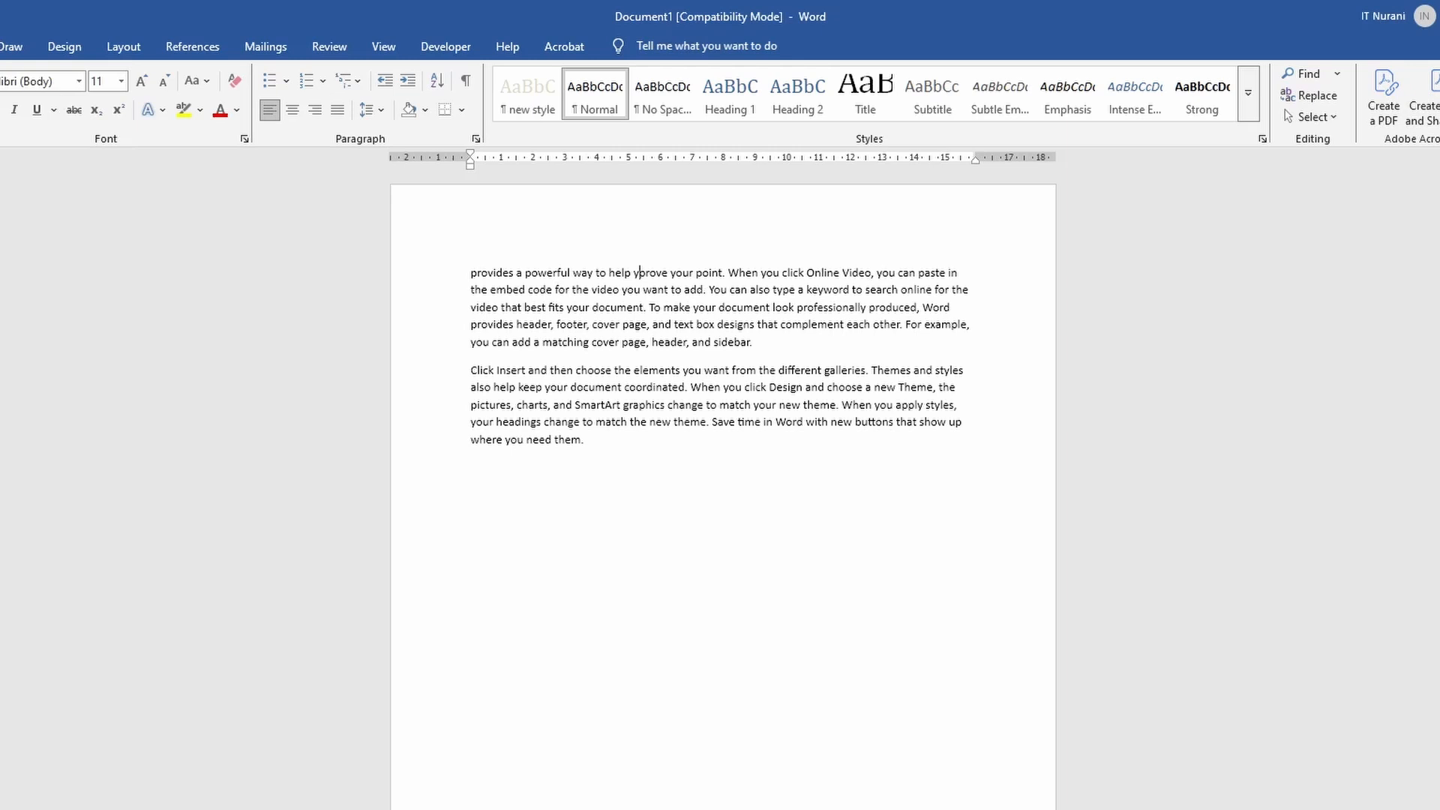
key("BackSpace")
key("BackSpace")
key("BackSpace")
key("BackSpace")
key("BackSpace")
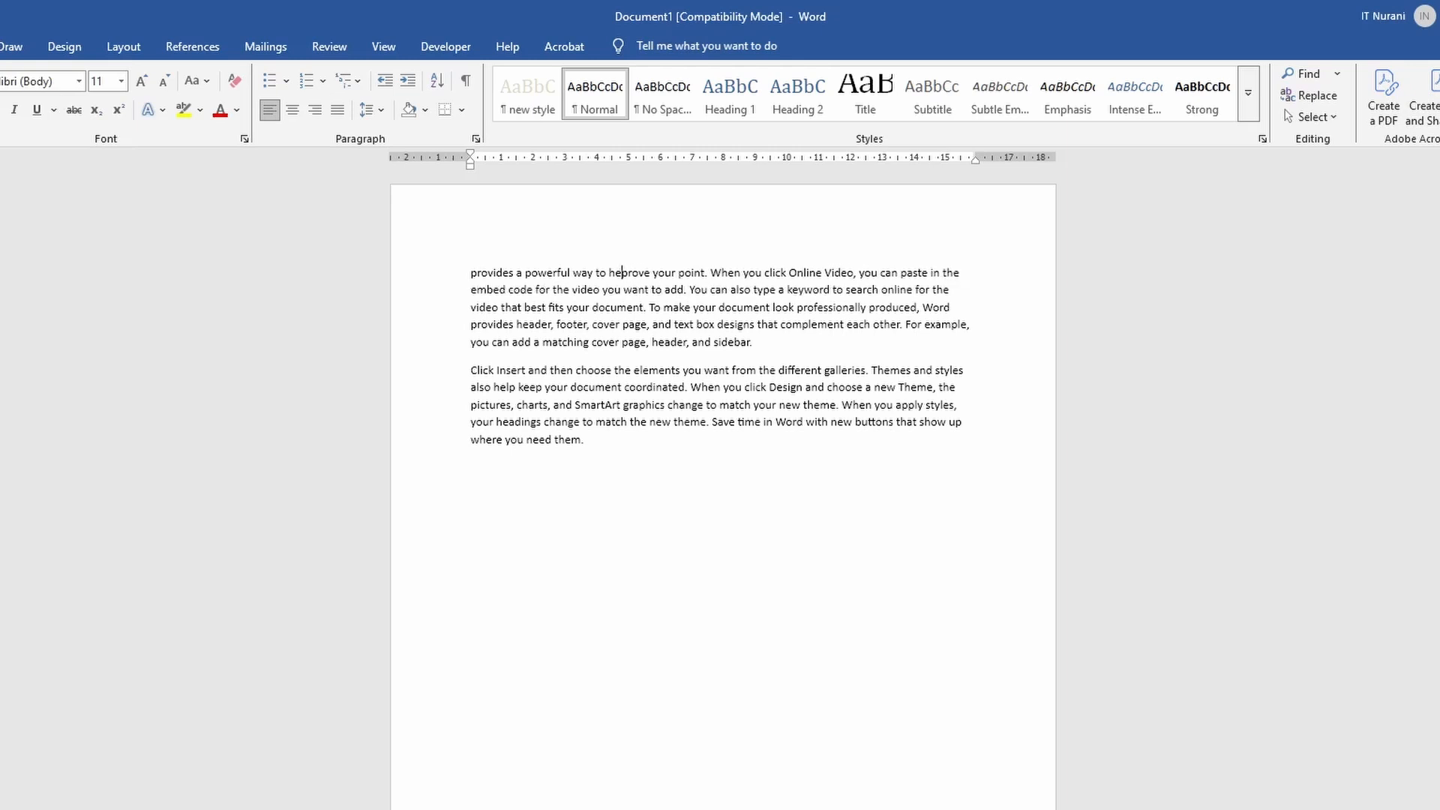
key("BackSpace")
key("BackSpace")
key("BackSpace")
key("BackSpace")
key("BackSpace")
key("BackSpace")
key("BackSpace")
key("BackSpace")
key("BackSpace")
key("BackSpace")
key("BackSpace")
key("BackSpace")
key("BackSpace")
key("BackSpace")
key("BackSpace")
key("BackSpace")
key("BackSpace")
key("BackSpace")
key("BackSpace")
key("BackSpace")
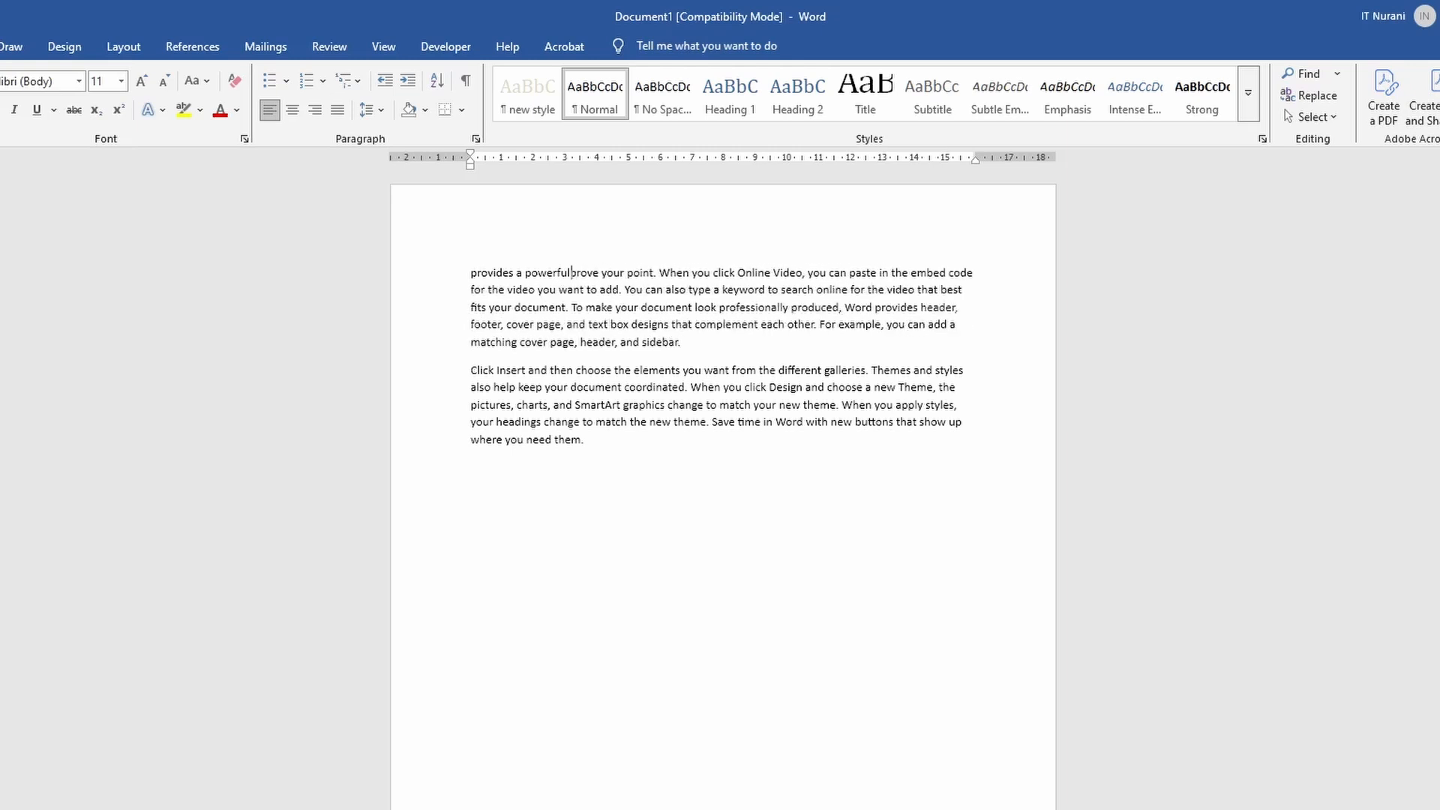
key("BackSpace")
key("BackSpace")
key("BackSpace")
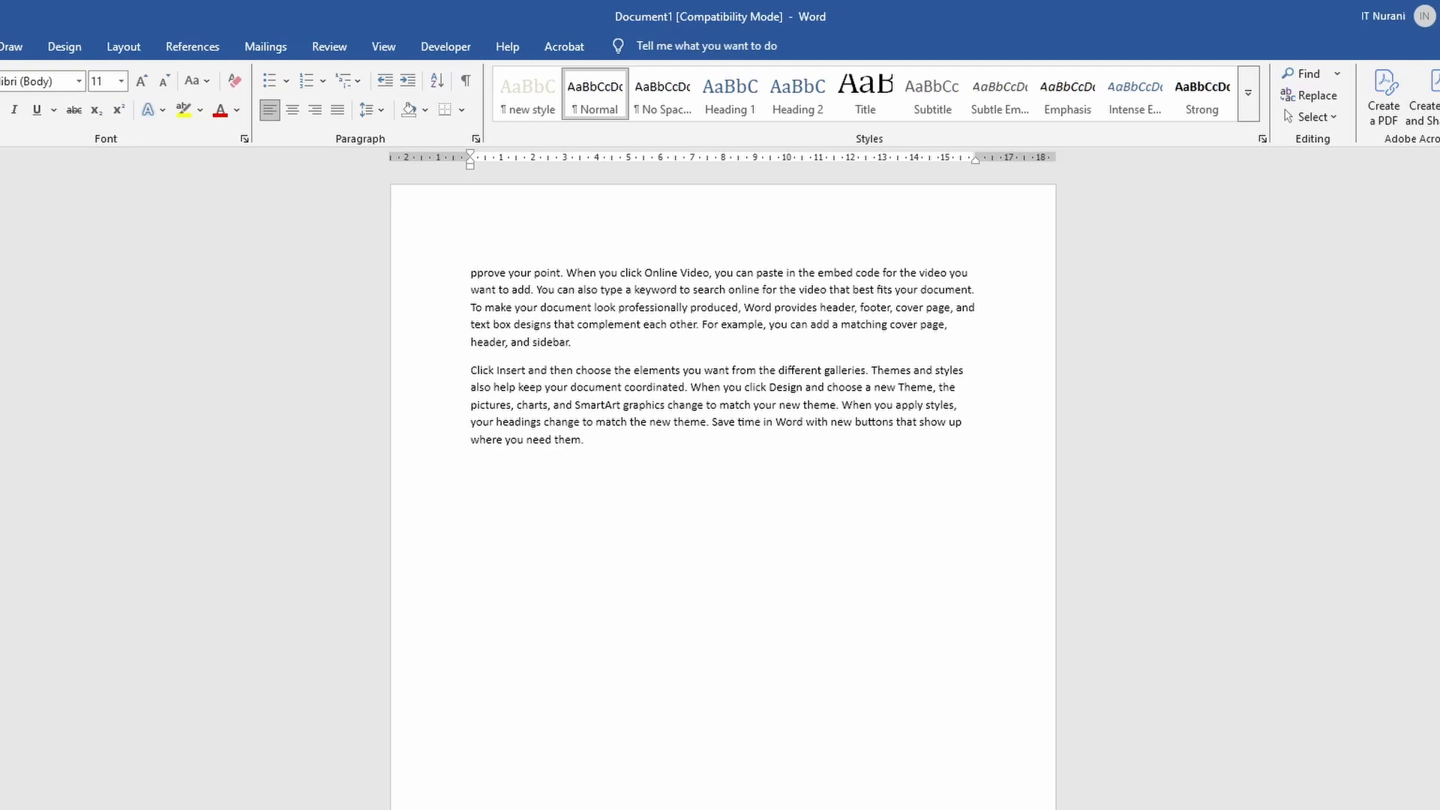
key("BackSpace")
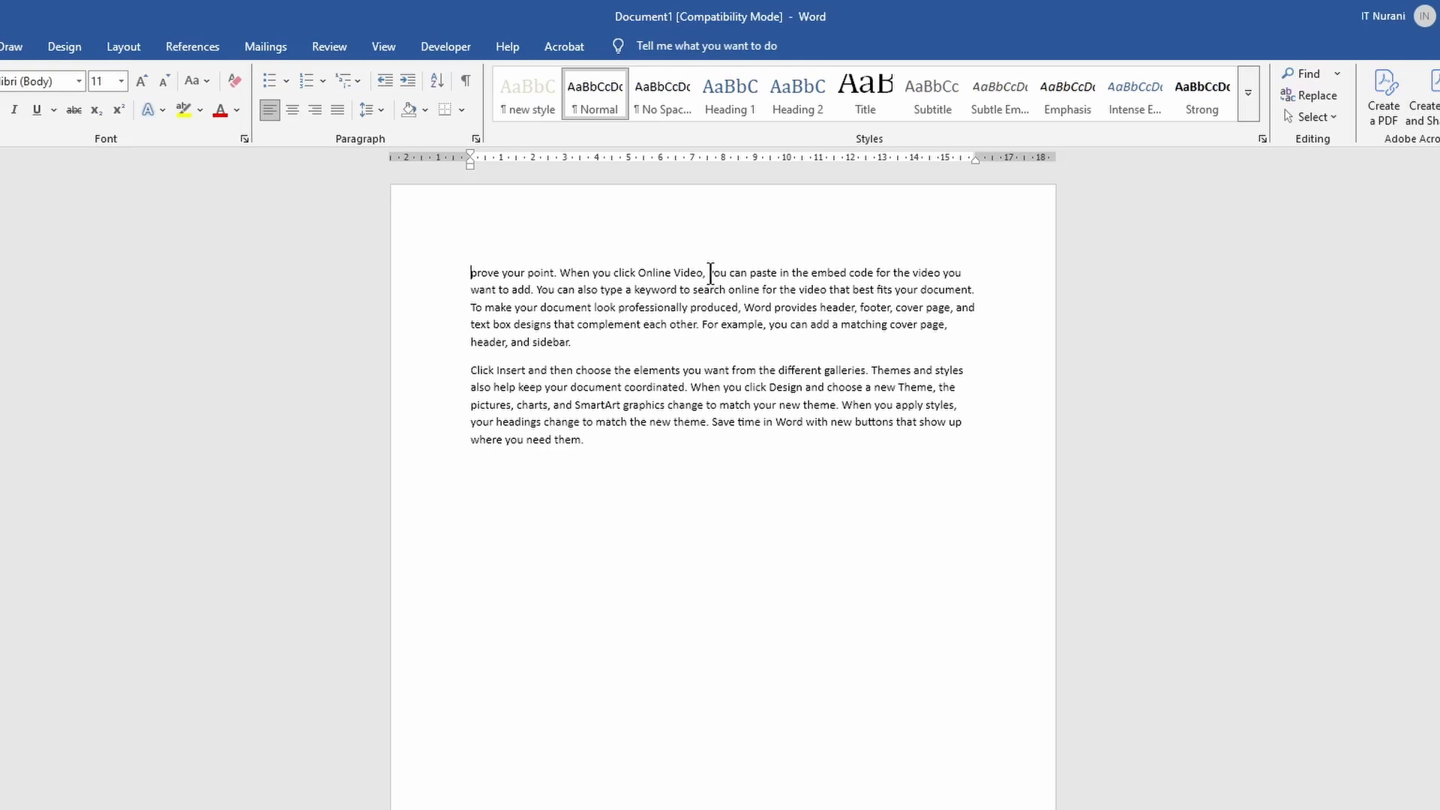
Delete the words "prove your point." from the start of the first paragraph
key("Delete")
key("Delete")
key("Delete")
key("Delete")
key("Delete")
key("Delete")
key("Delete")
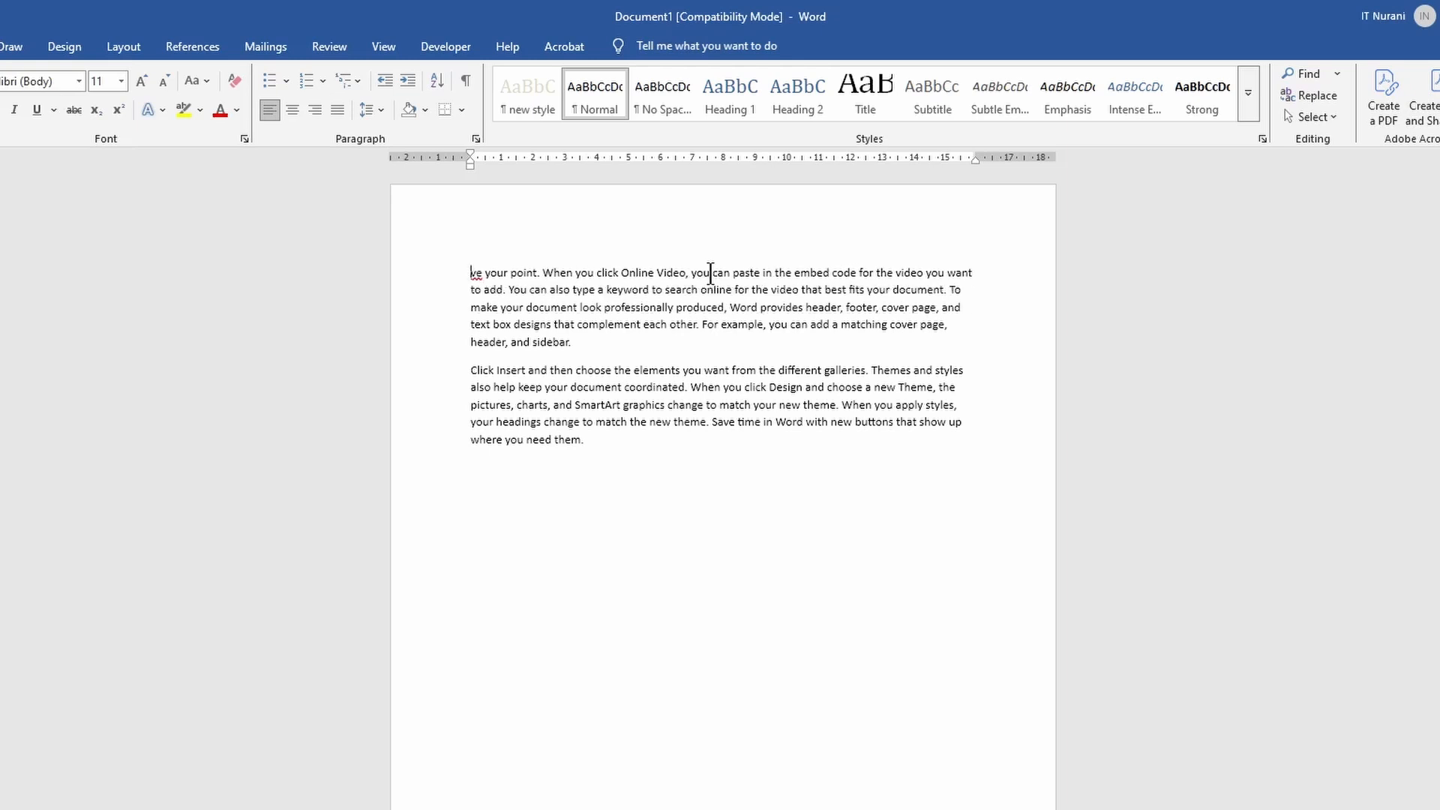
key("Delete")
key("Delete")
key("Delete")
key("Delete")
key("Delete")
key("Delete")
key("Delete")
key("Delete")
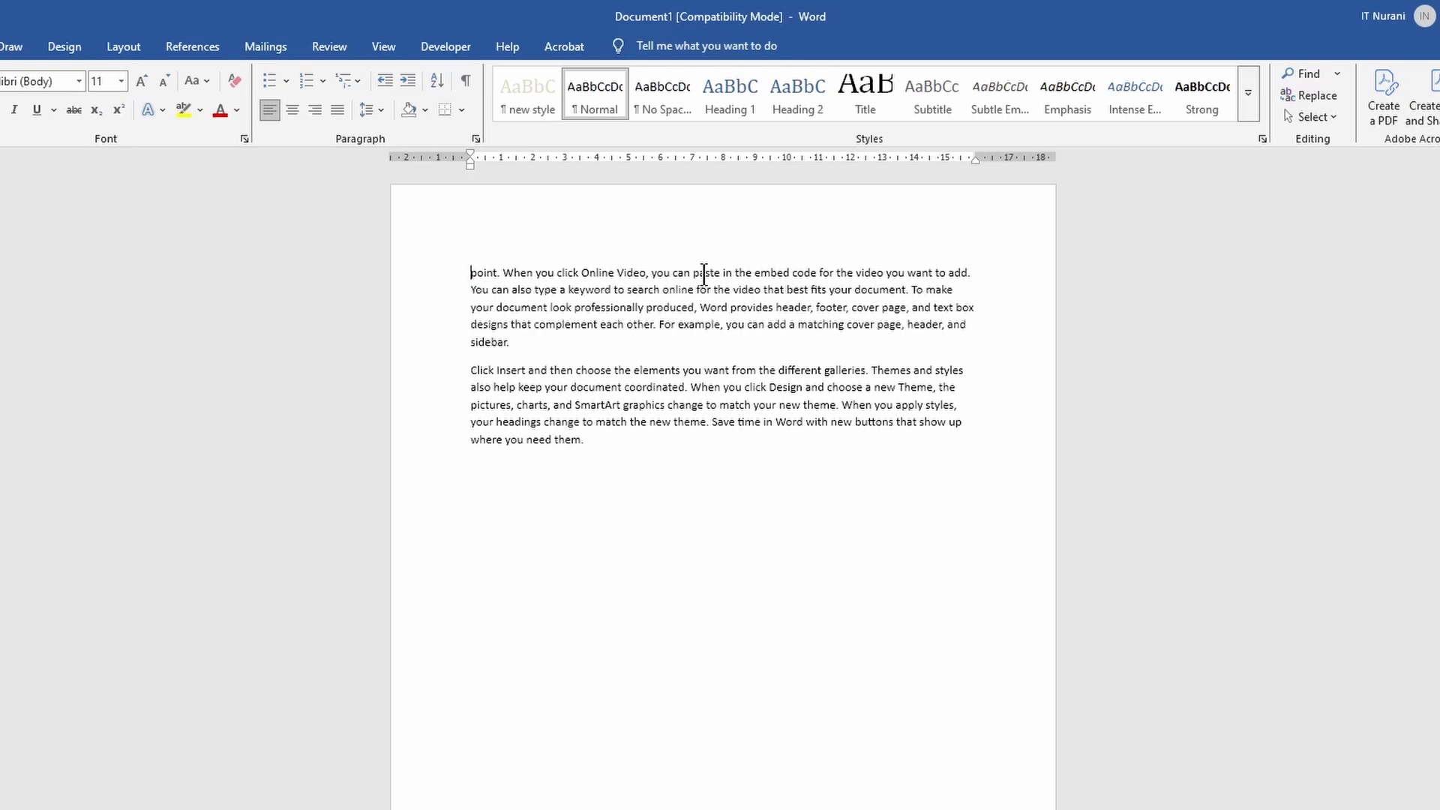
key("Delete")
key("Delete")
key("Delete")
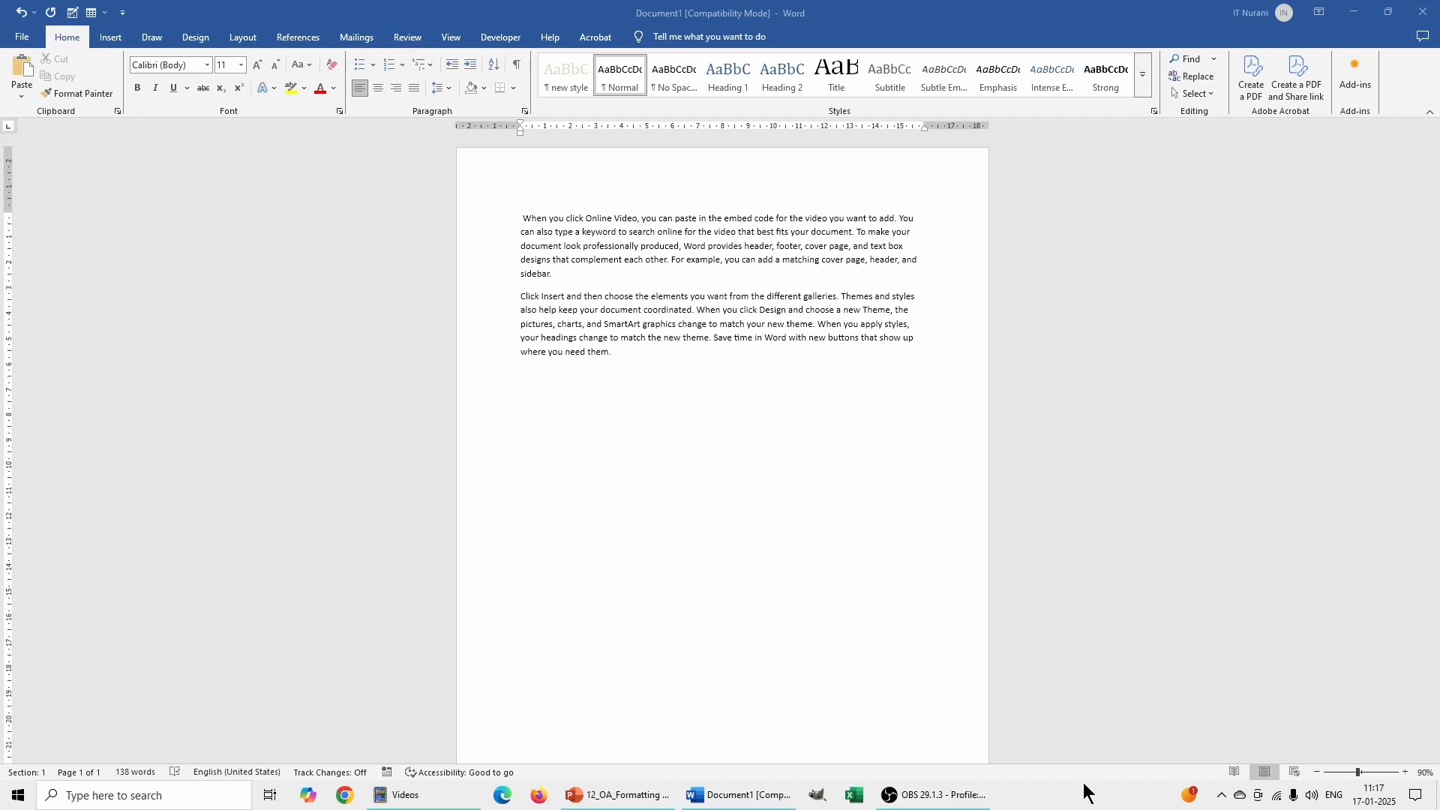
Copy the phrase "When you click Online Video," from the start of the first paragraph
left_click(527, 223)
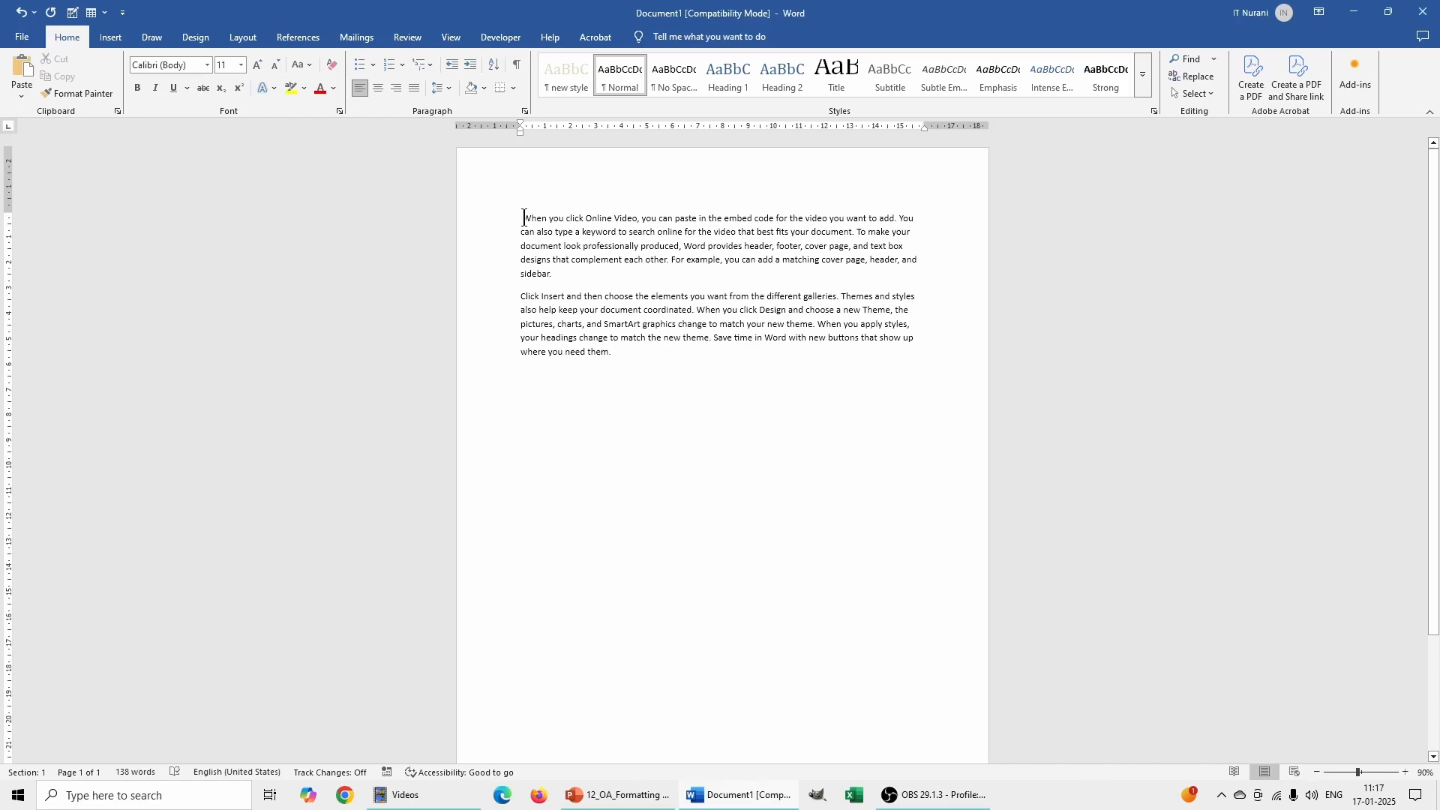
left_click_drag(524, 217, 641, 220)
key("ctrl+c")
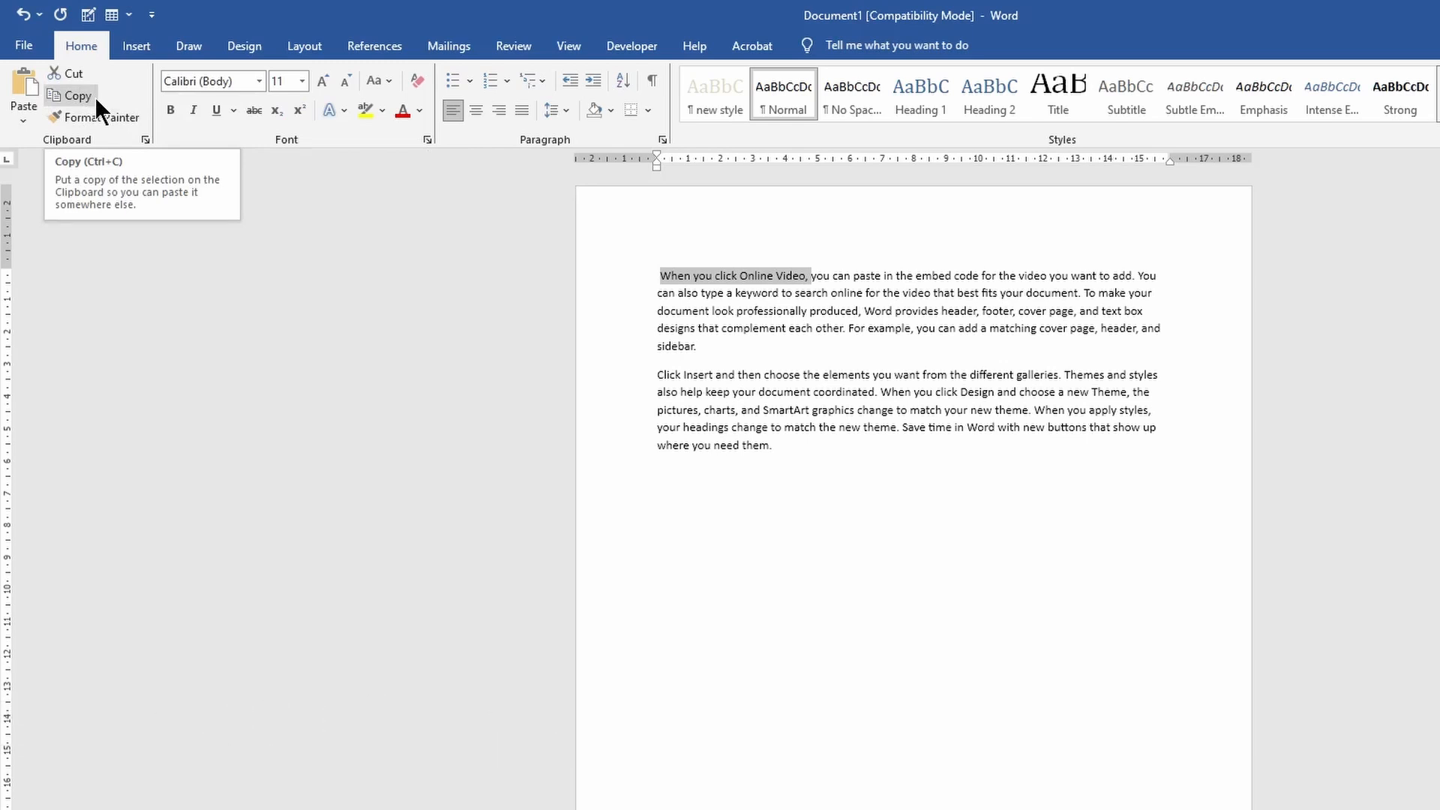
Paste the copied phrase as text only on a new line below the second paragraph and check its paste options
left_click(809, 465)
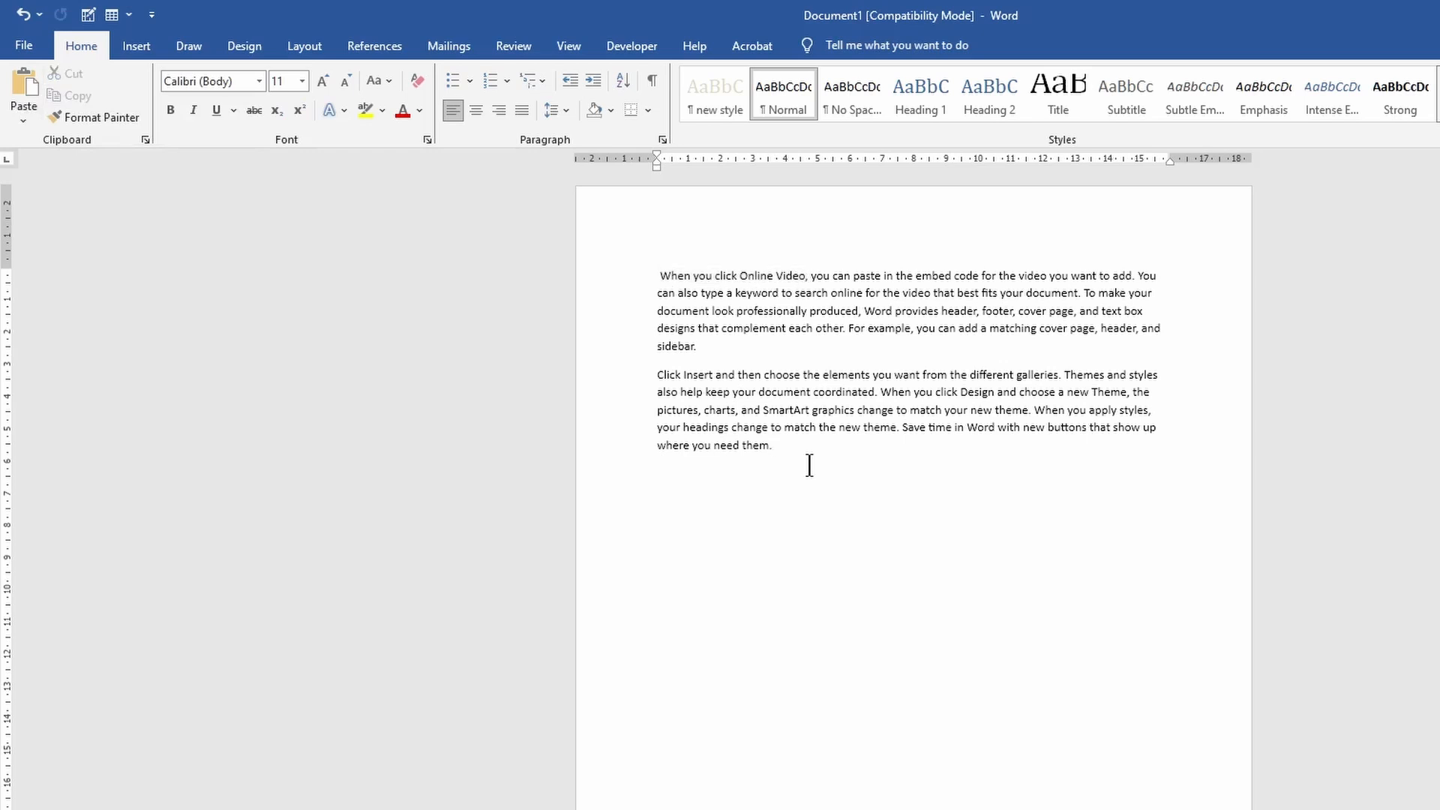
key("Return")
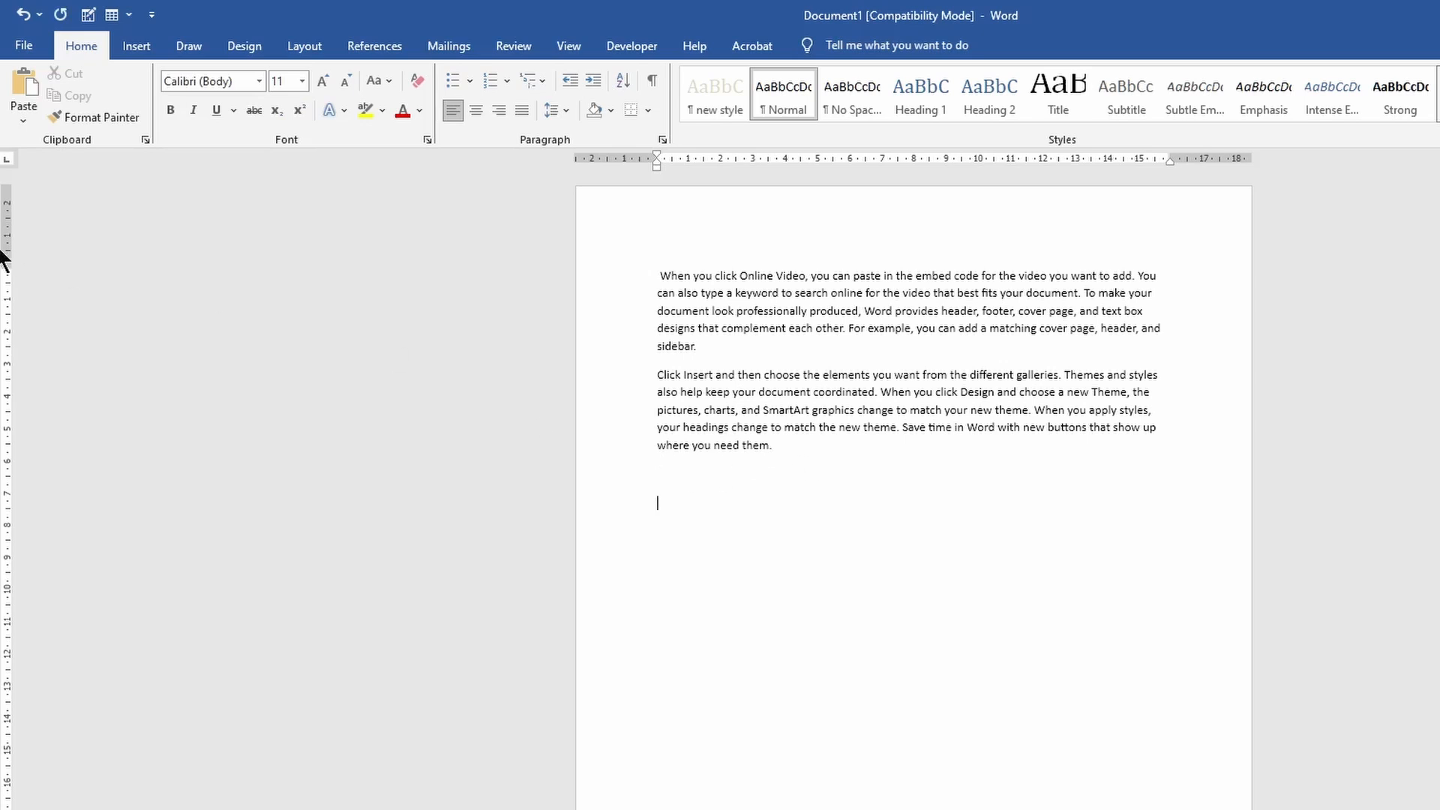
left_click(26, 120)
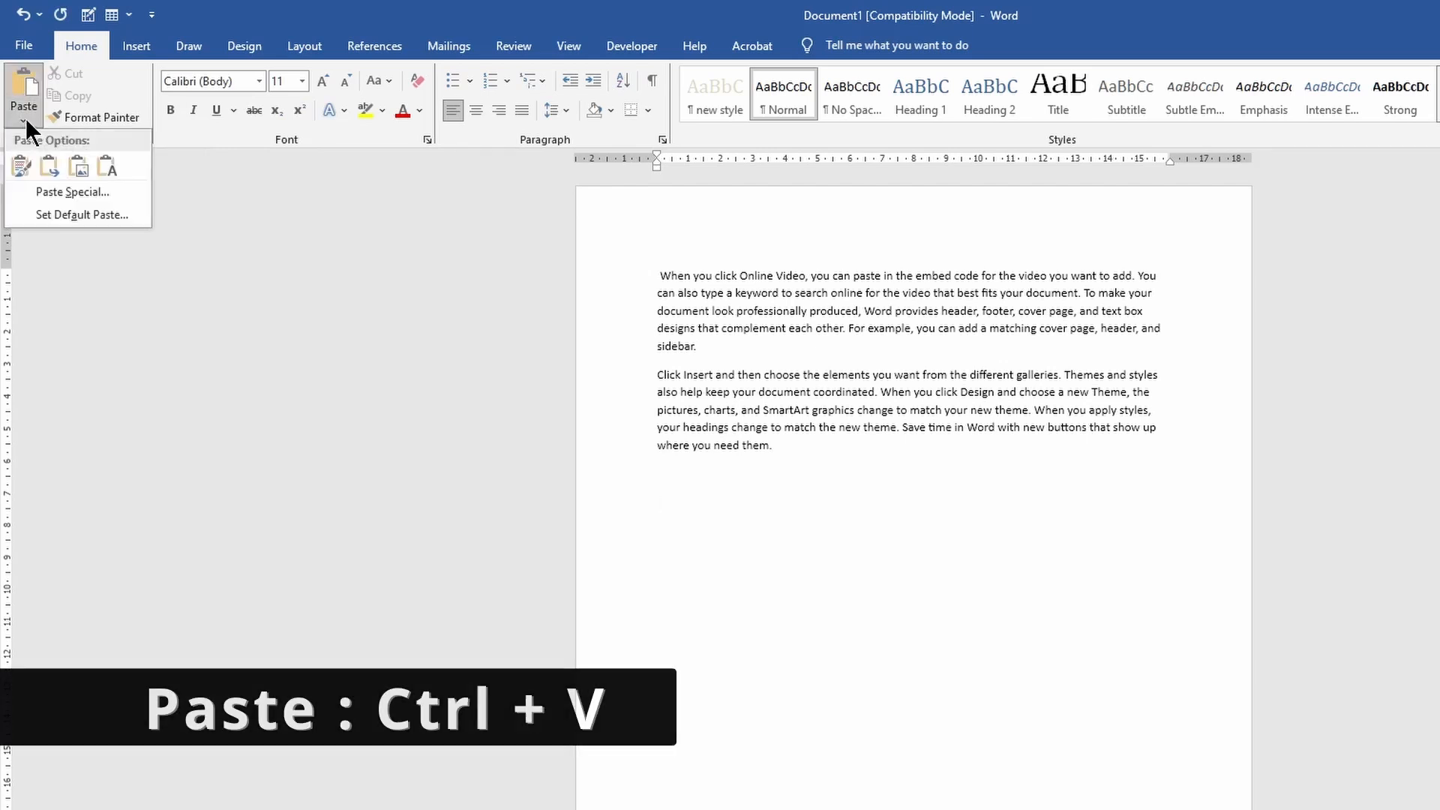
left_click(108, 165)
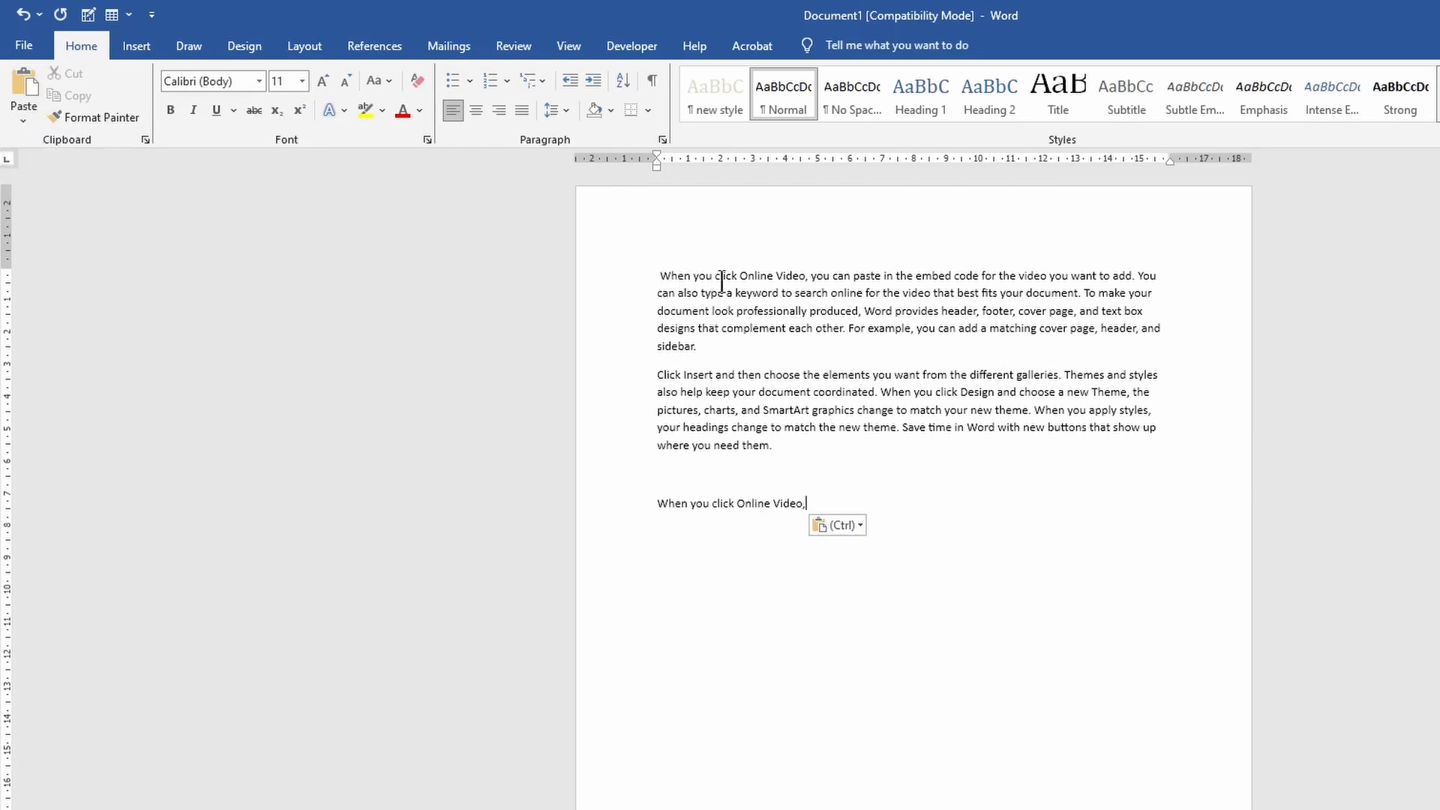
key("ctrl")
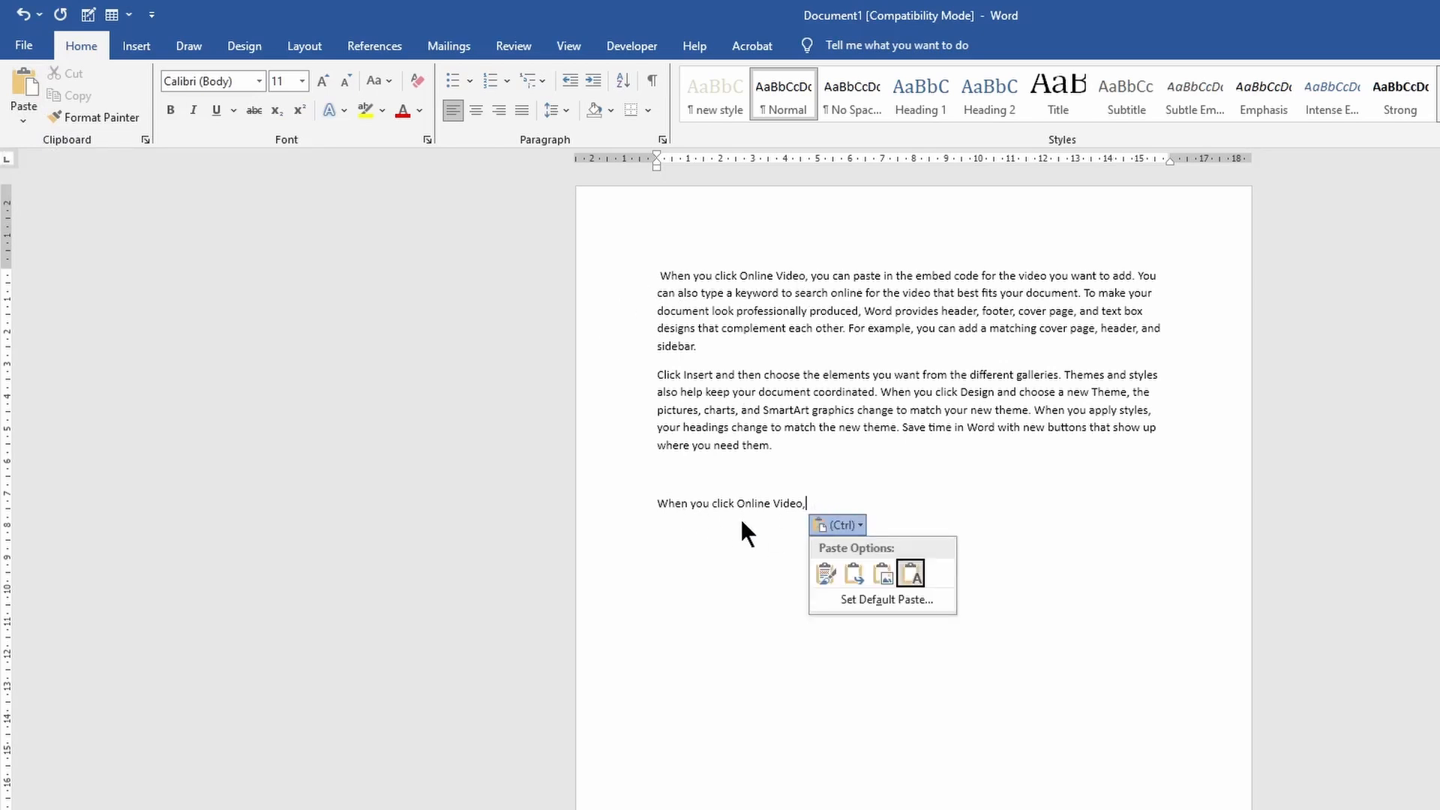
left_click(823, 493)
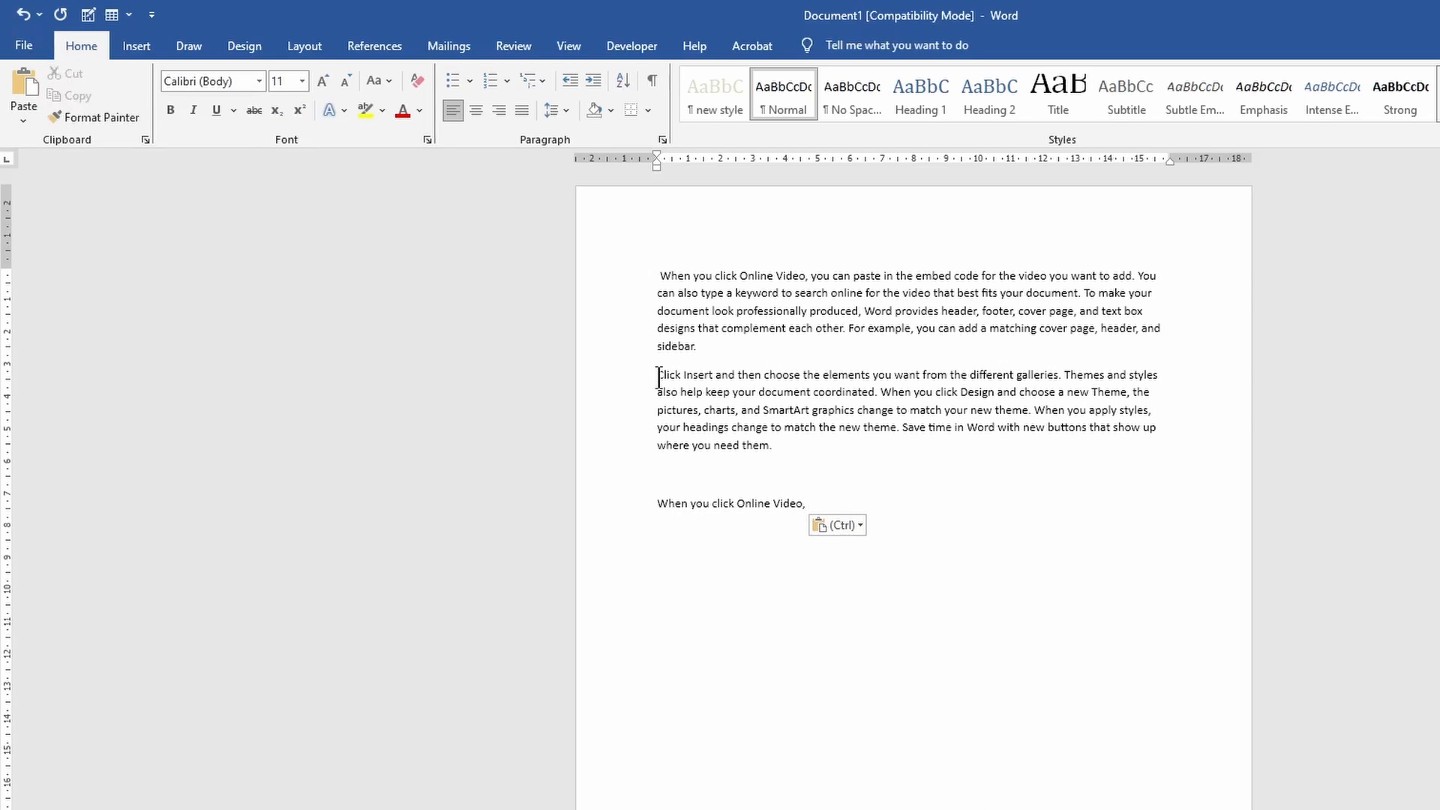
Cut "Click Insert" from the second paragraph and paste it as text only after the last line, "When you click Online Video,"
left_click_drag(657, 374, 714, 374)
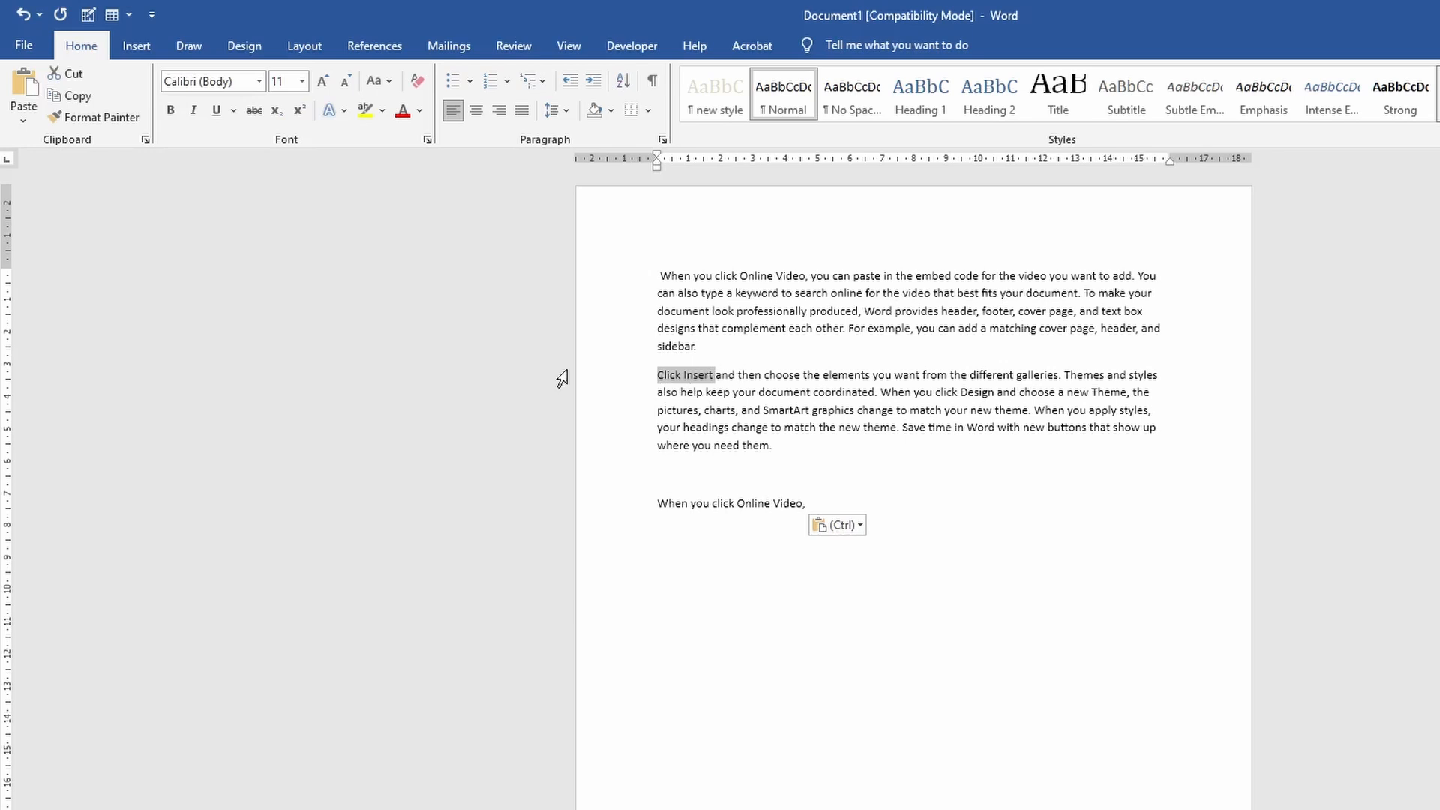
left_click(78, 73)
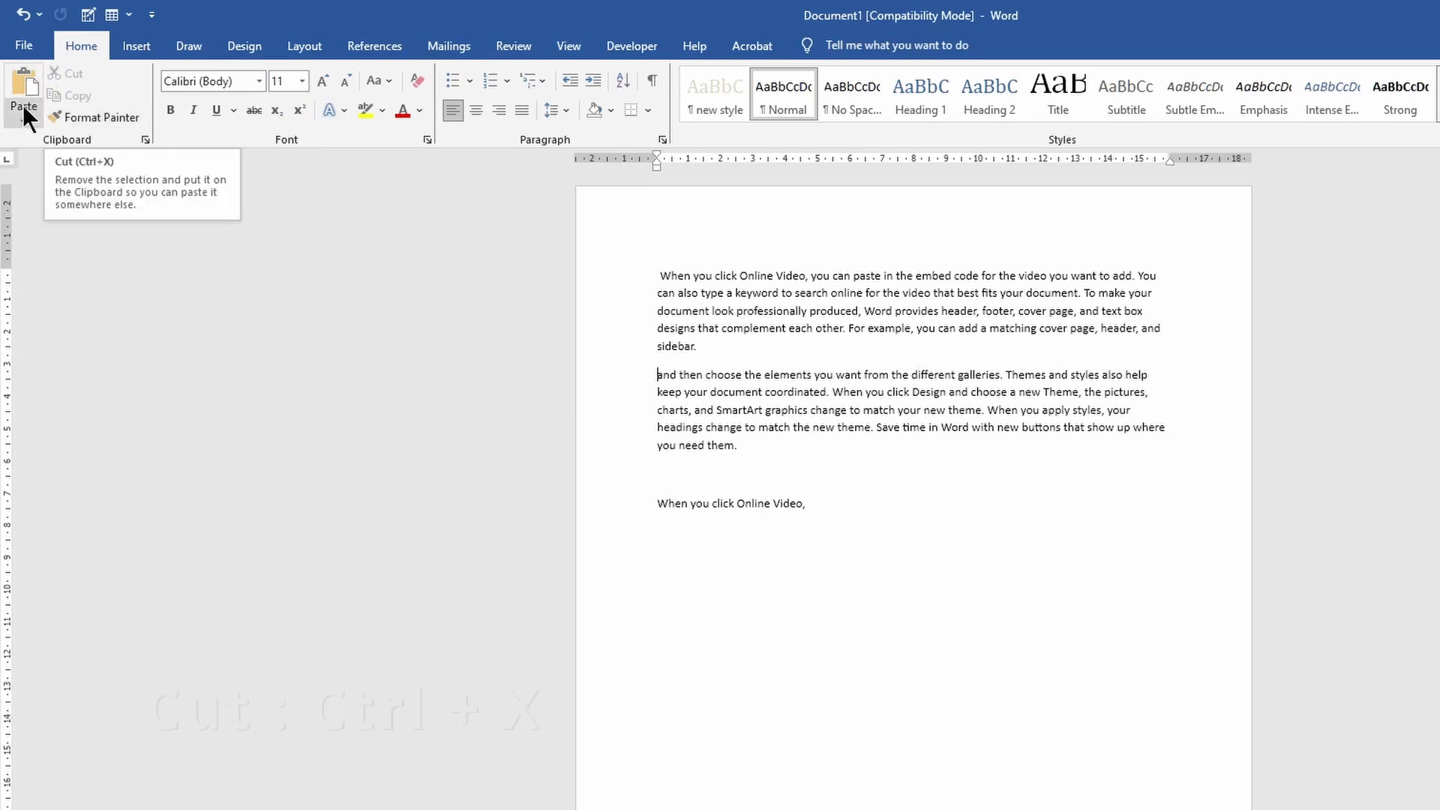
right_click(812, 507)
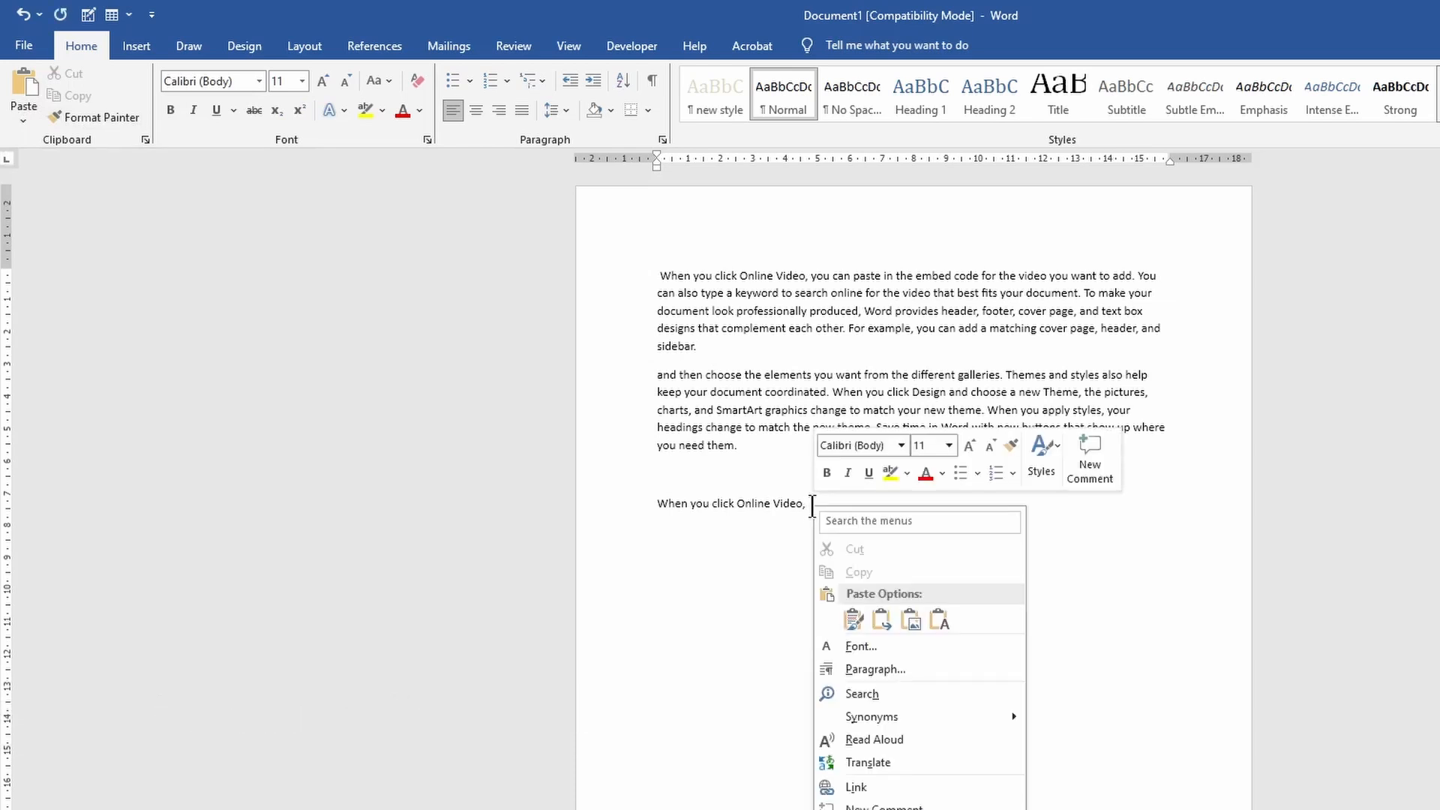
left_click(939, 614)
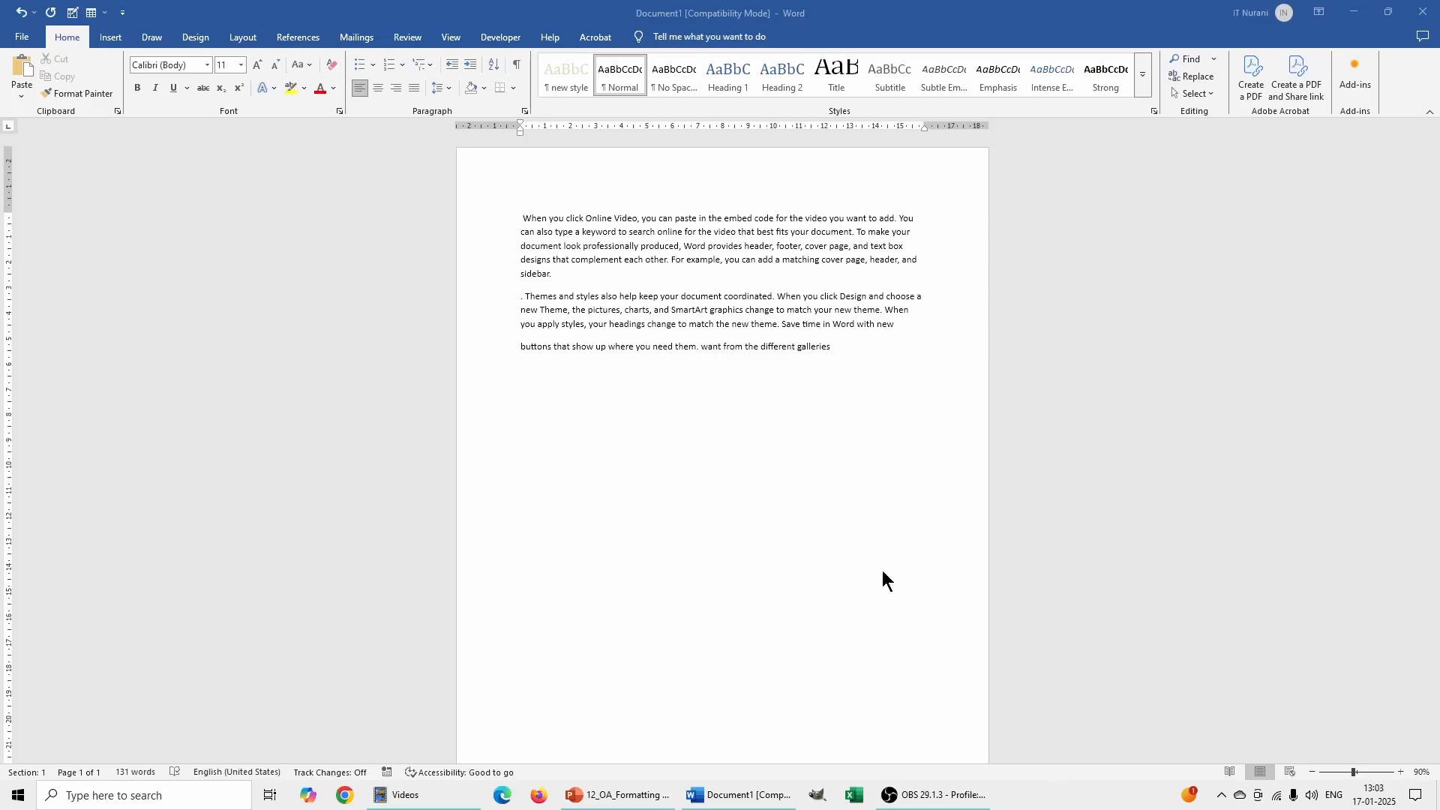
Move the phrase "When you click Online Video," from the start of the first paragraph to the end of the last line
left_click_drag(477, 167, 622, 174)
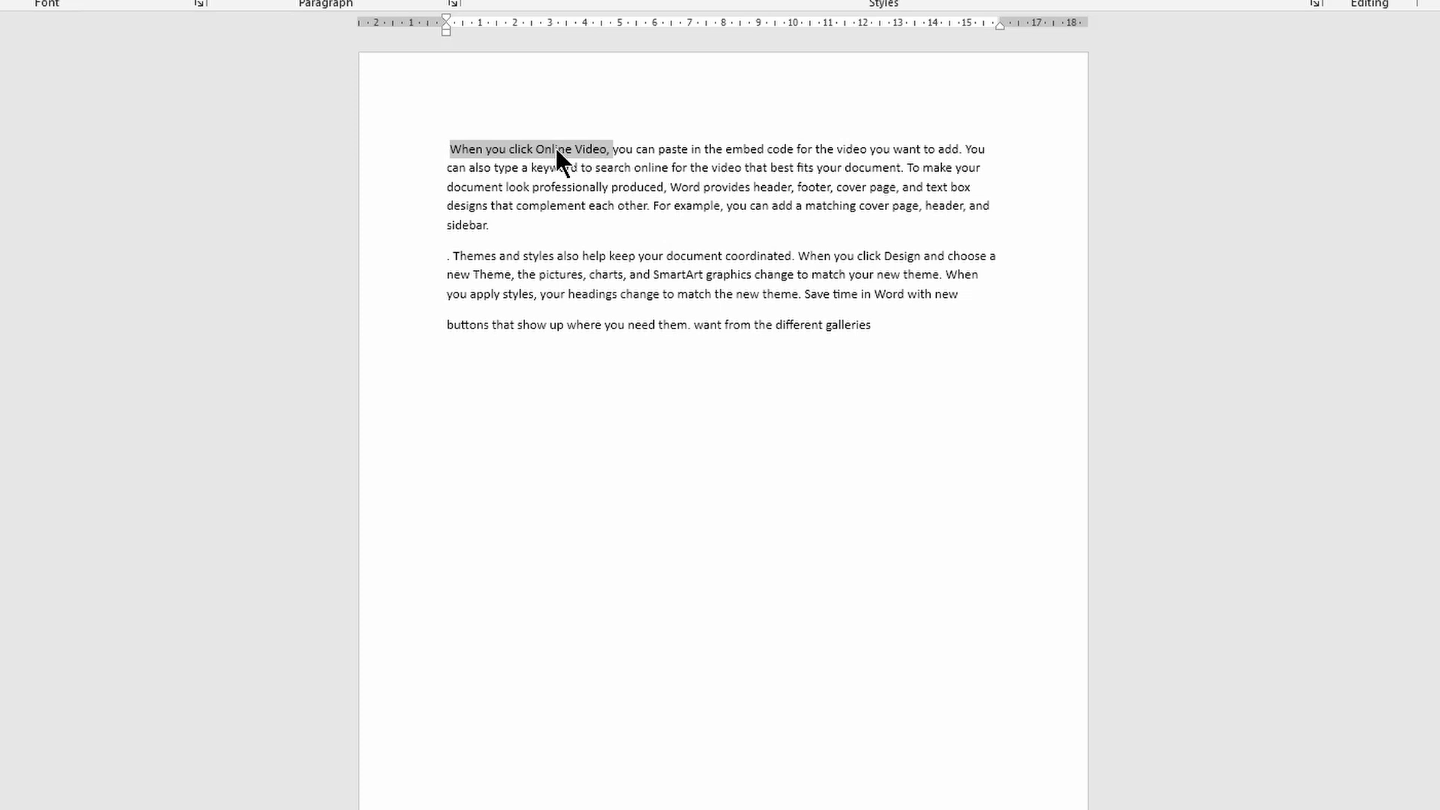
left_click_drag(556, 150, 556, 217)
left_click_drag(557, 219, 942, 341)
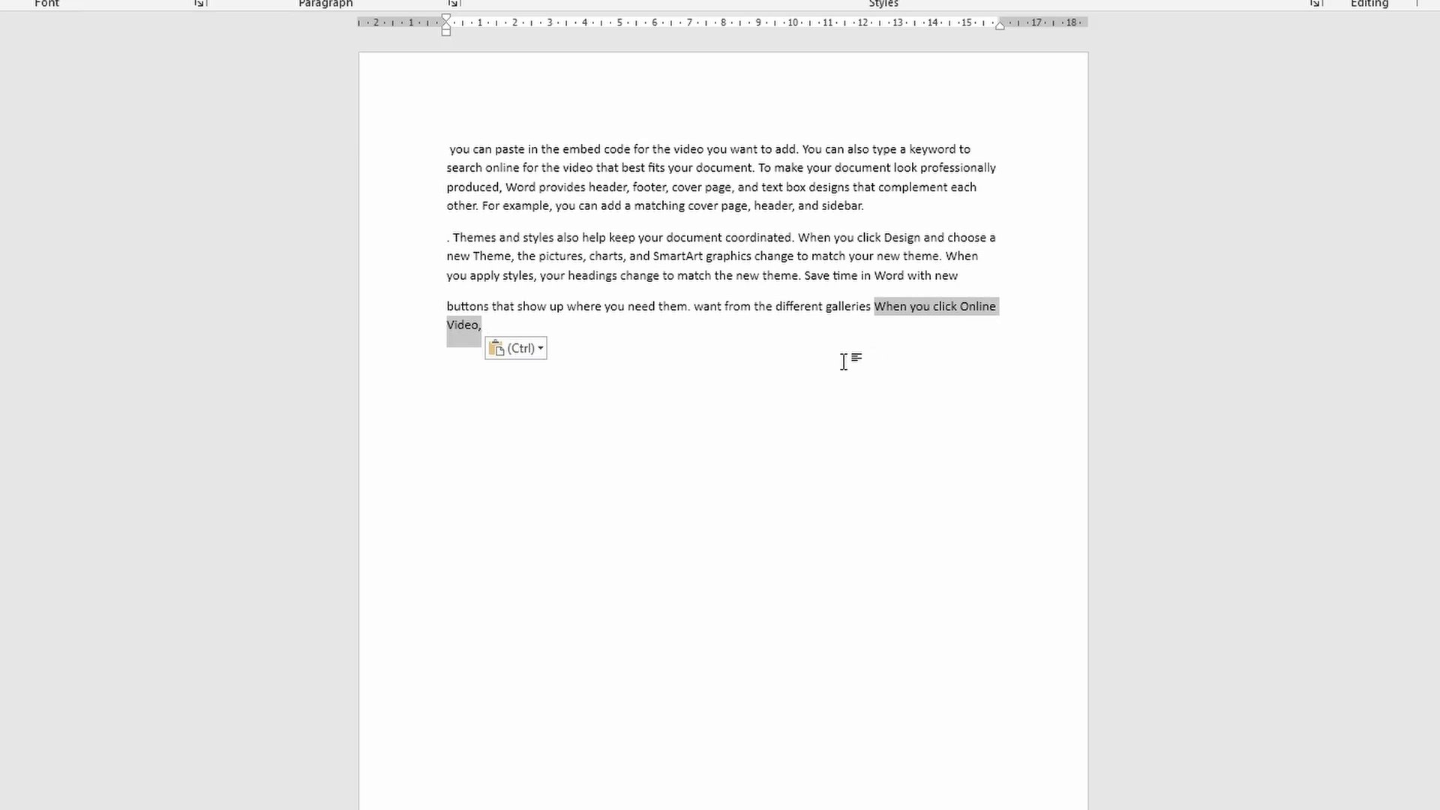
left_click(846, 470)
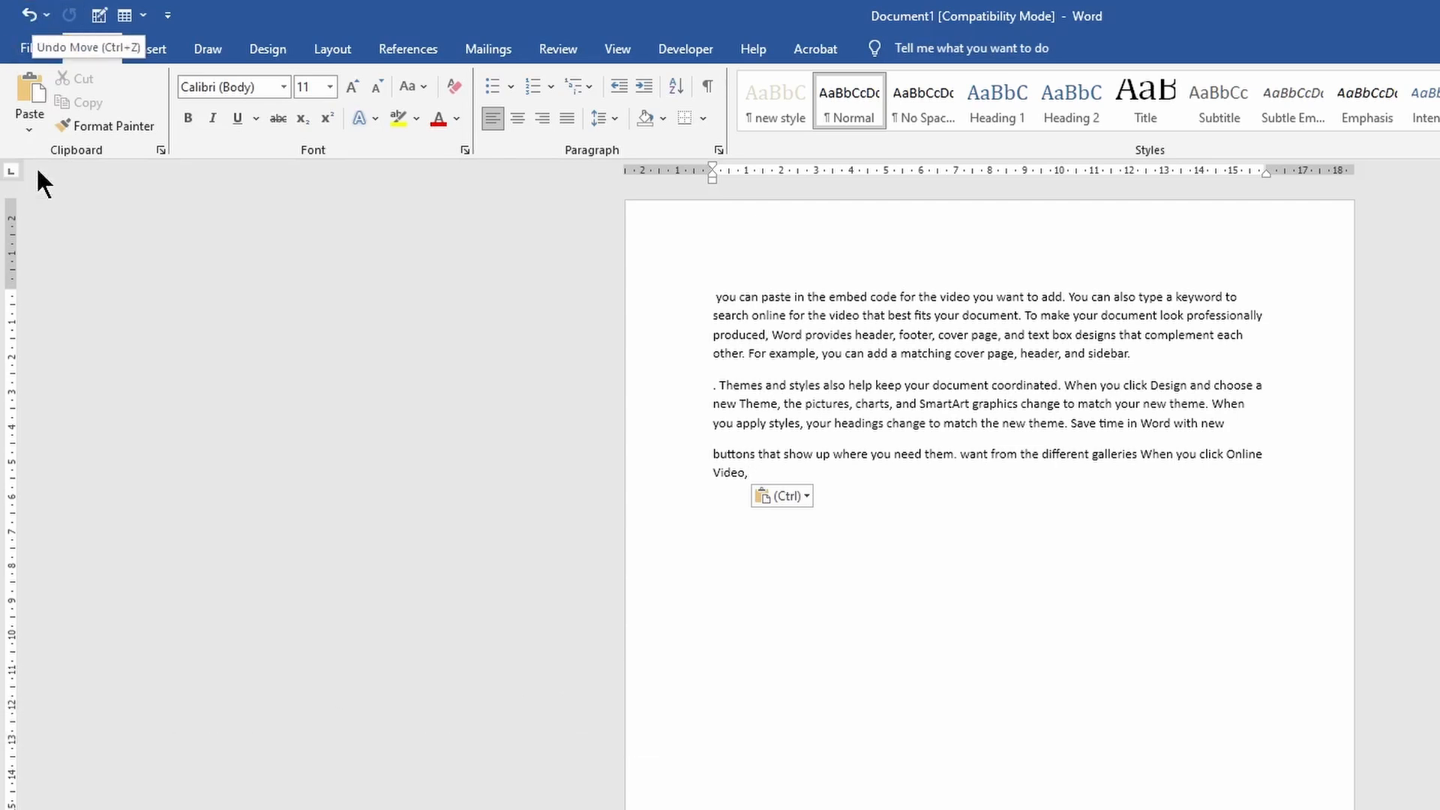
Undo and redo the move of "When you click Online Video," twice
left_click(30, 15)
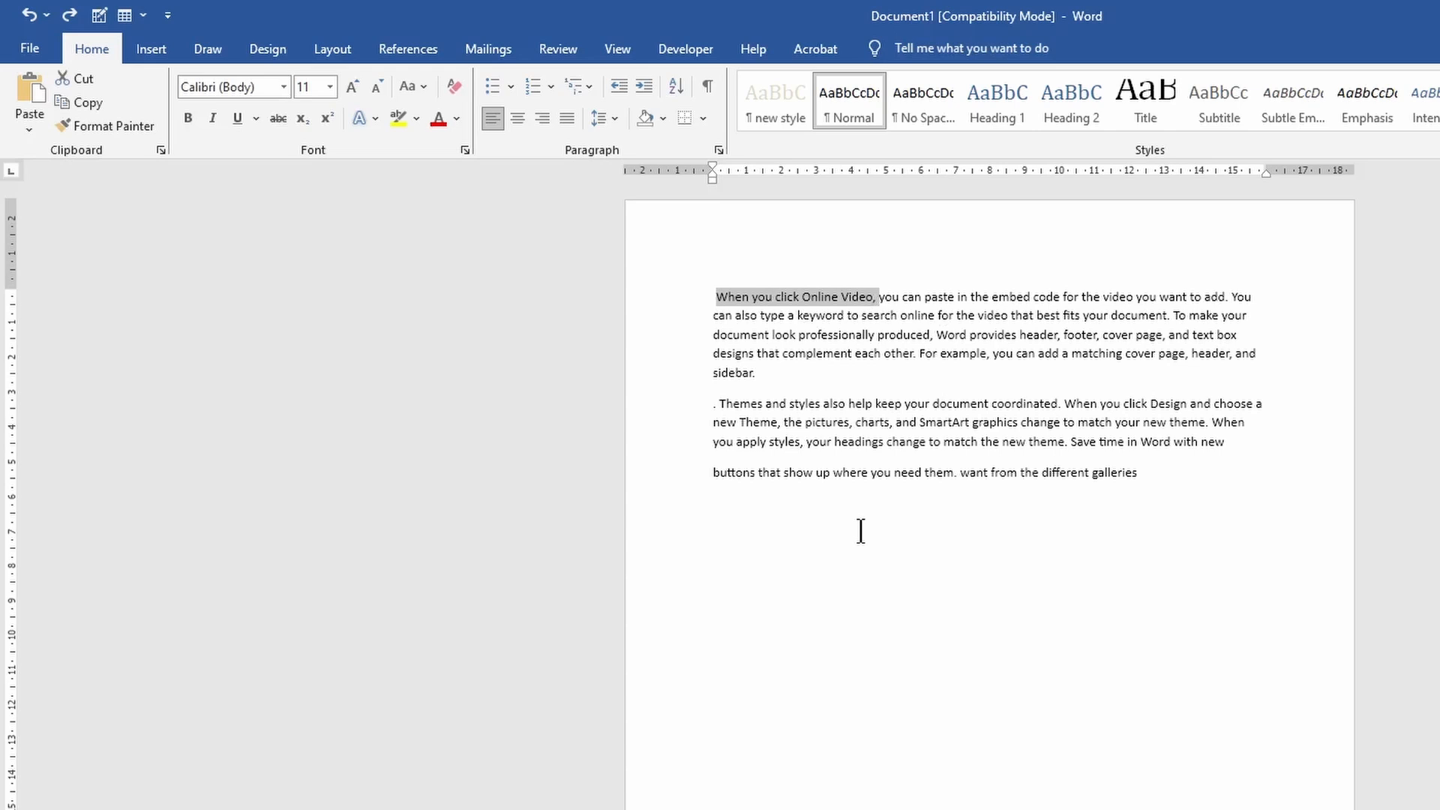
left_click(69, 15)
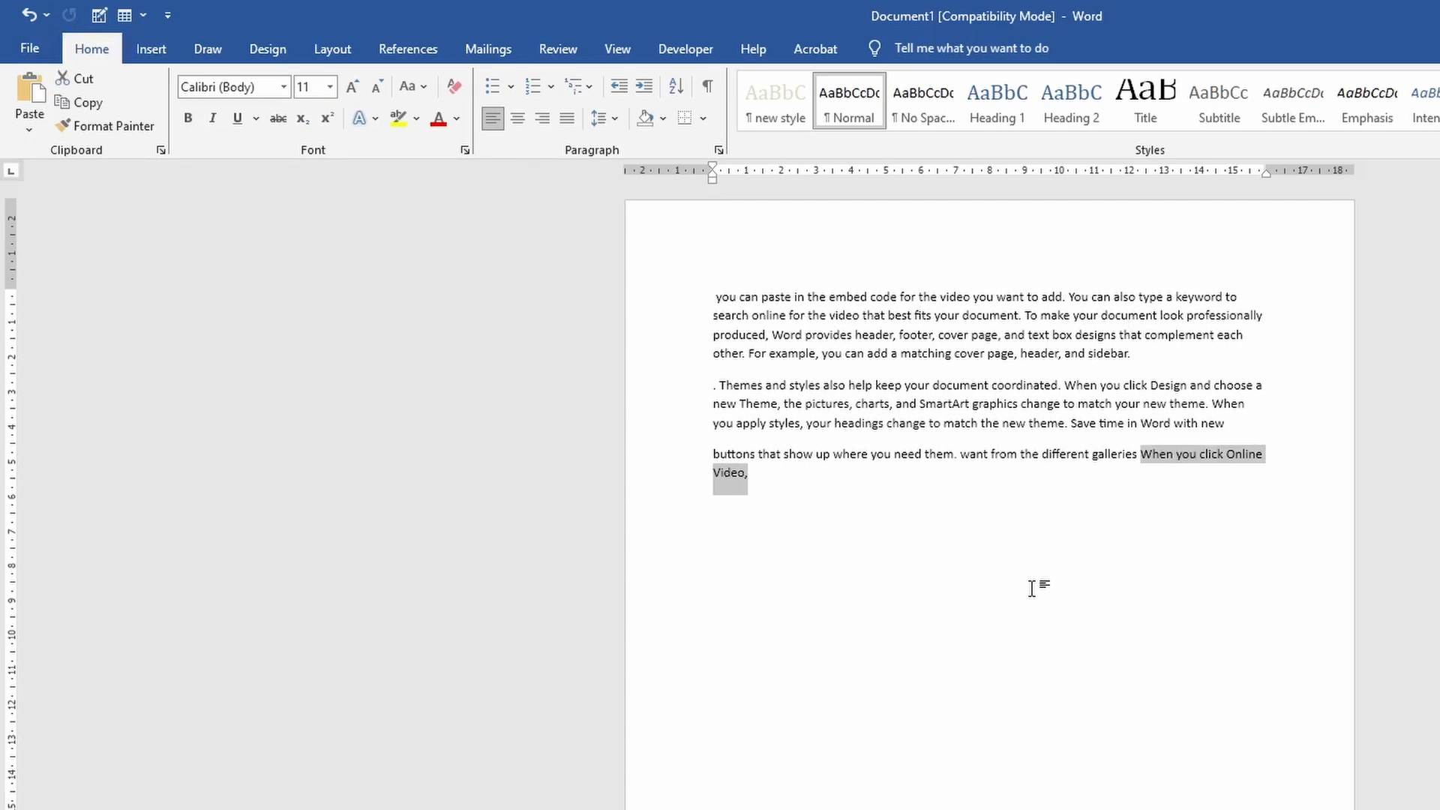
left_click(29, 15)
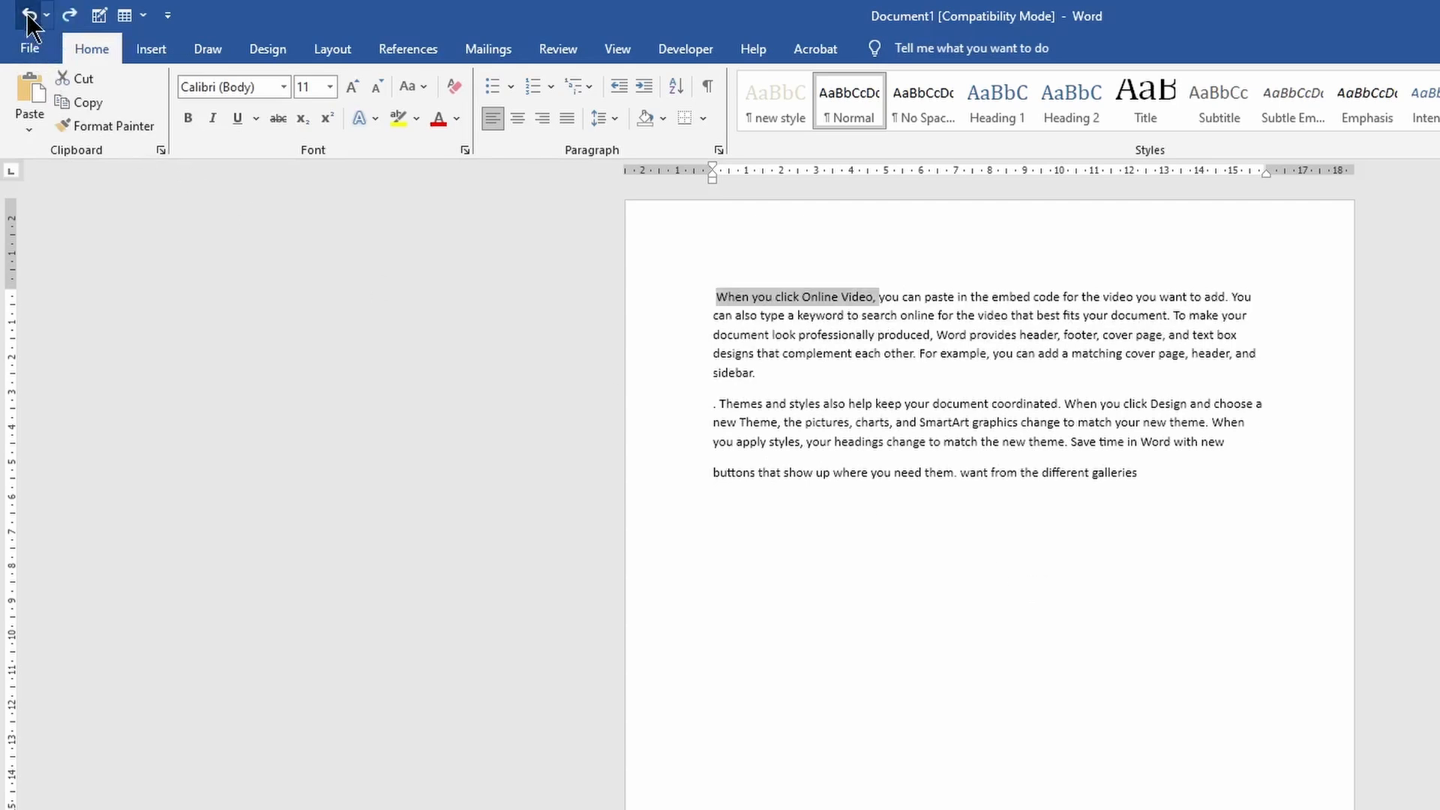
left_click(69, 15)
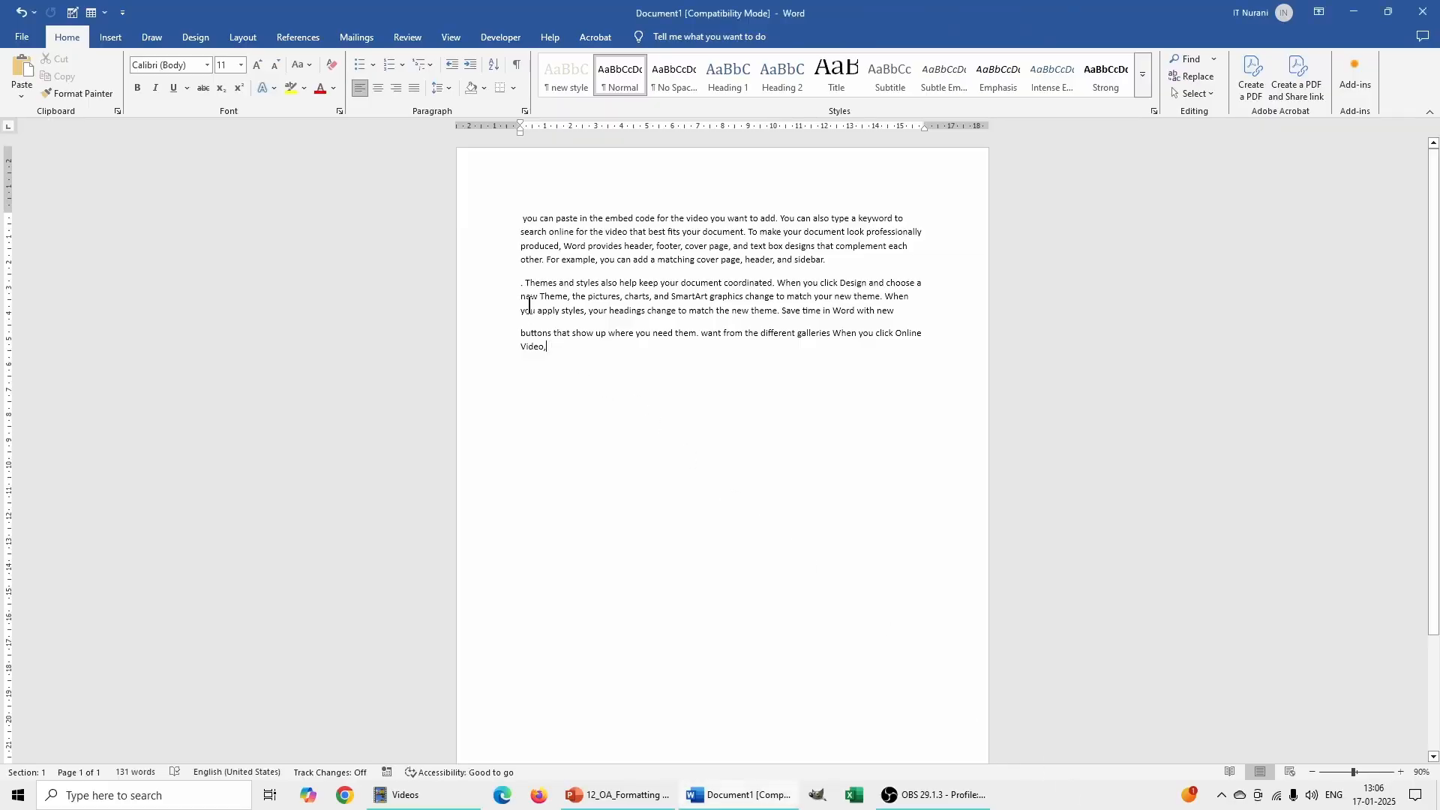
Make the second paragraph, from "Themes and styles" to "Word with new", bold, italic and underlined
left_click_drag(522, 285, 913, 305)
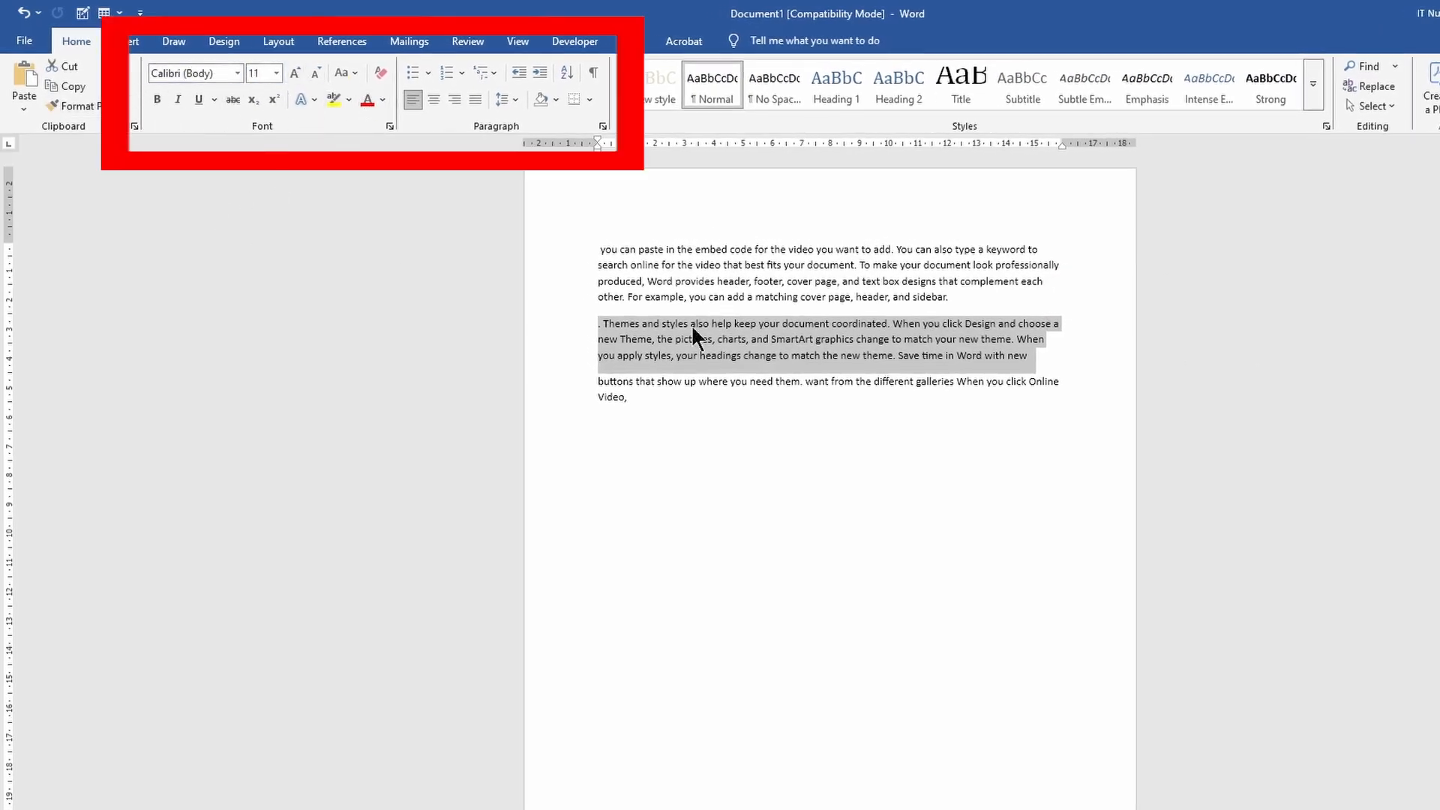
left_click(888, 336)
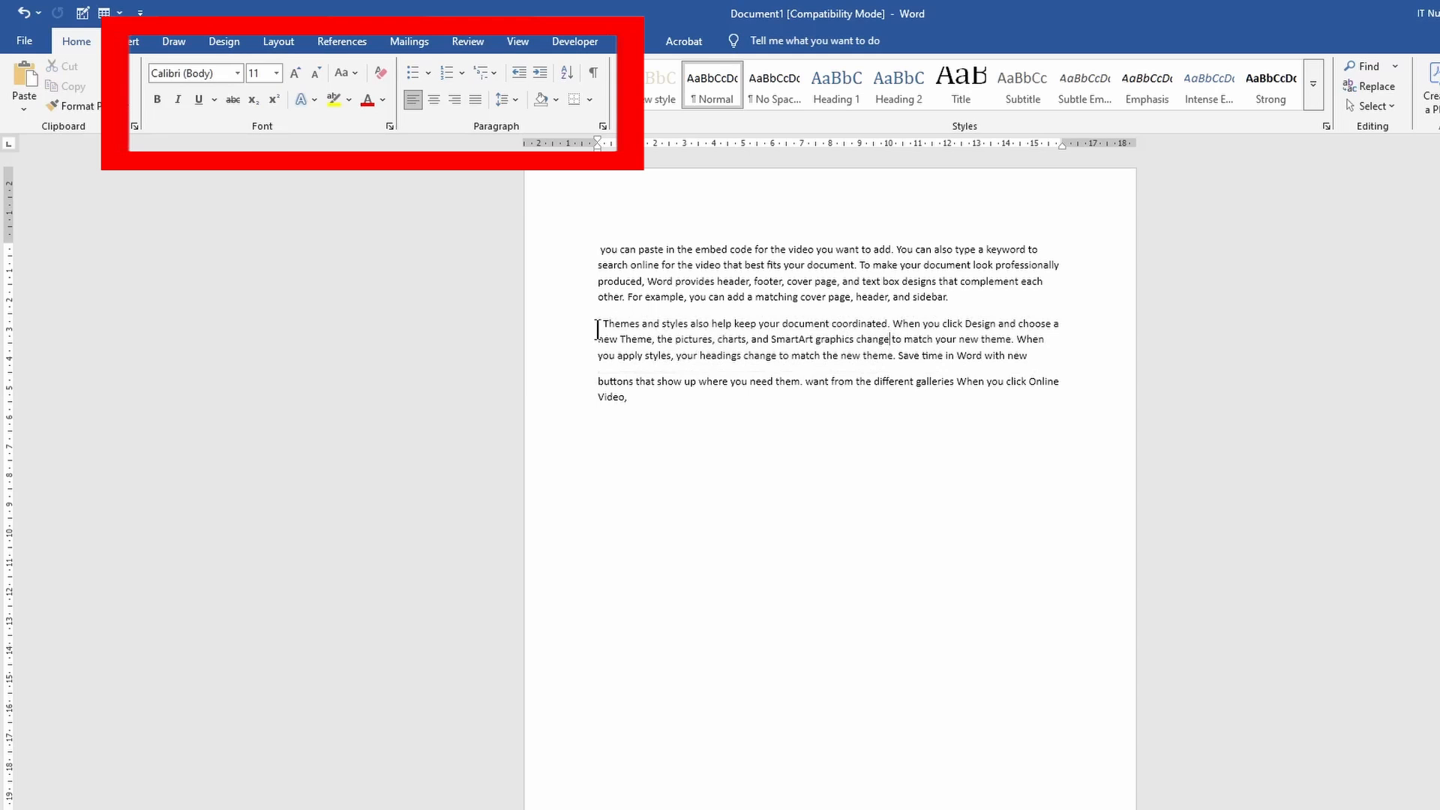
left_click_drag(603, 327, 1081, 347)
left_click(1080, 321)
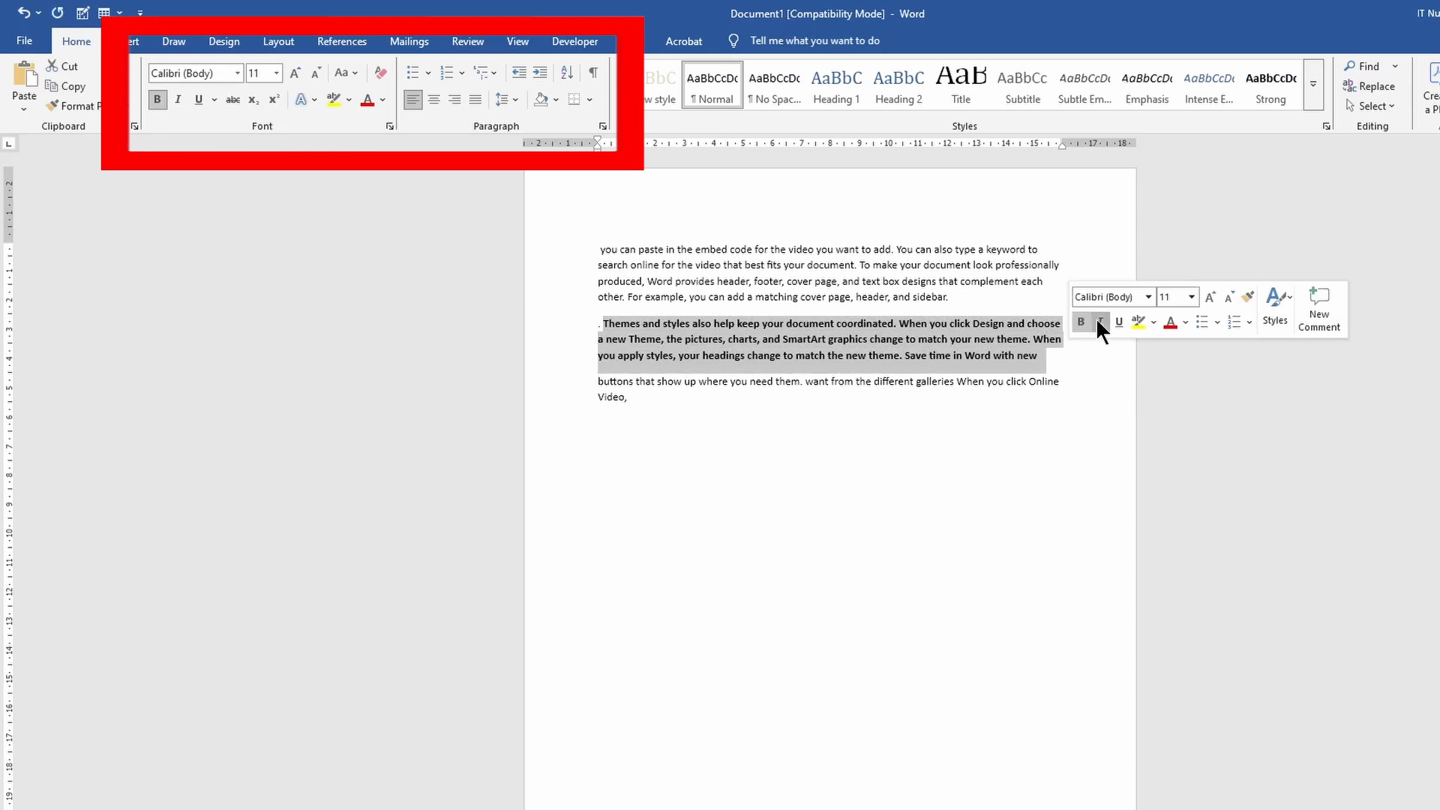
left_click(1098, 322)
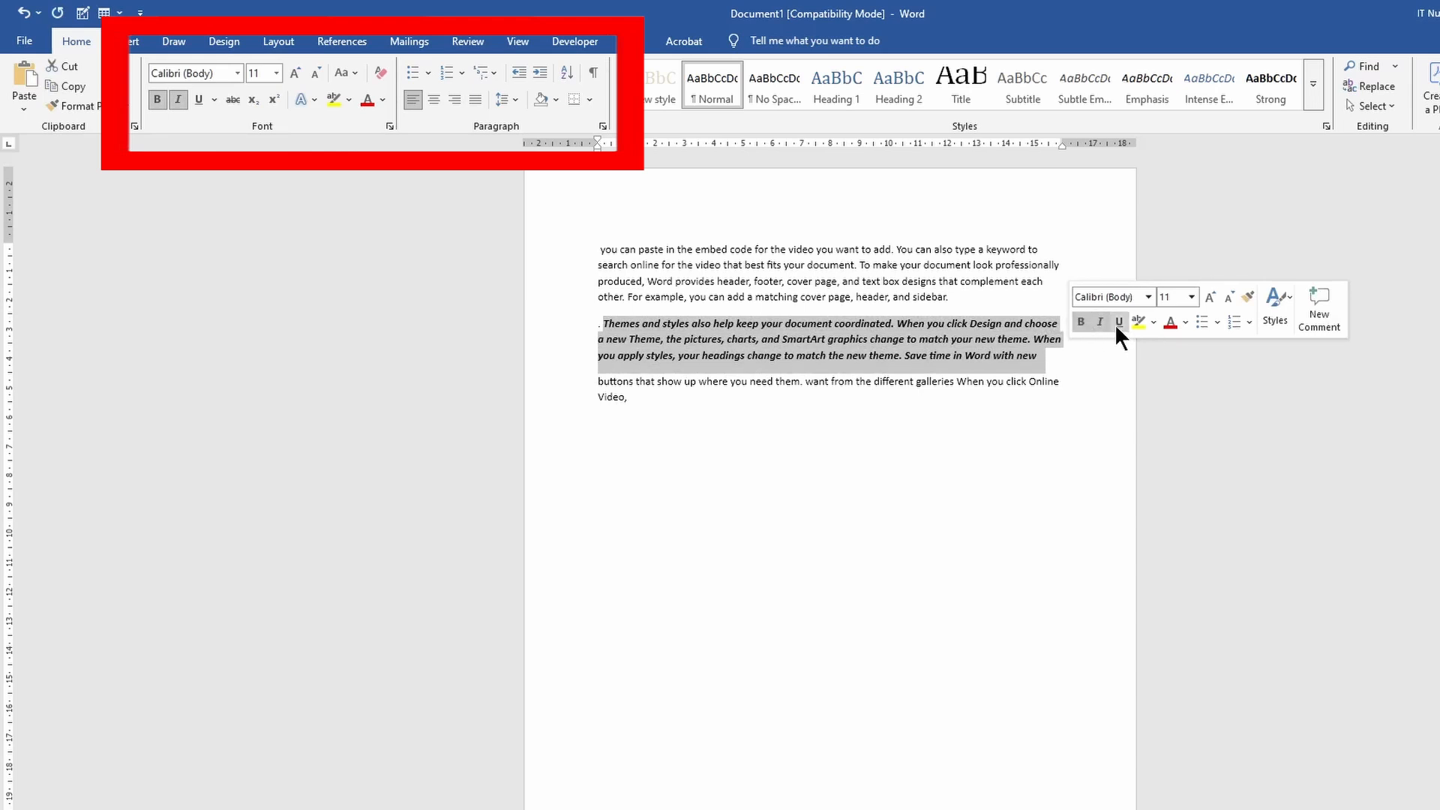
left_click(1118, 322)
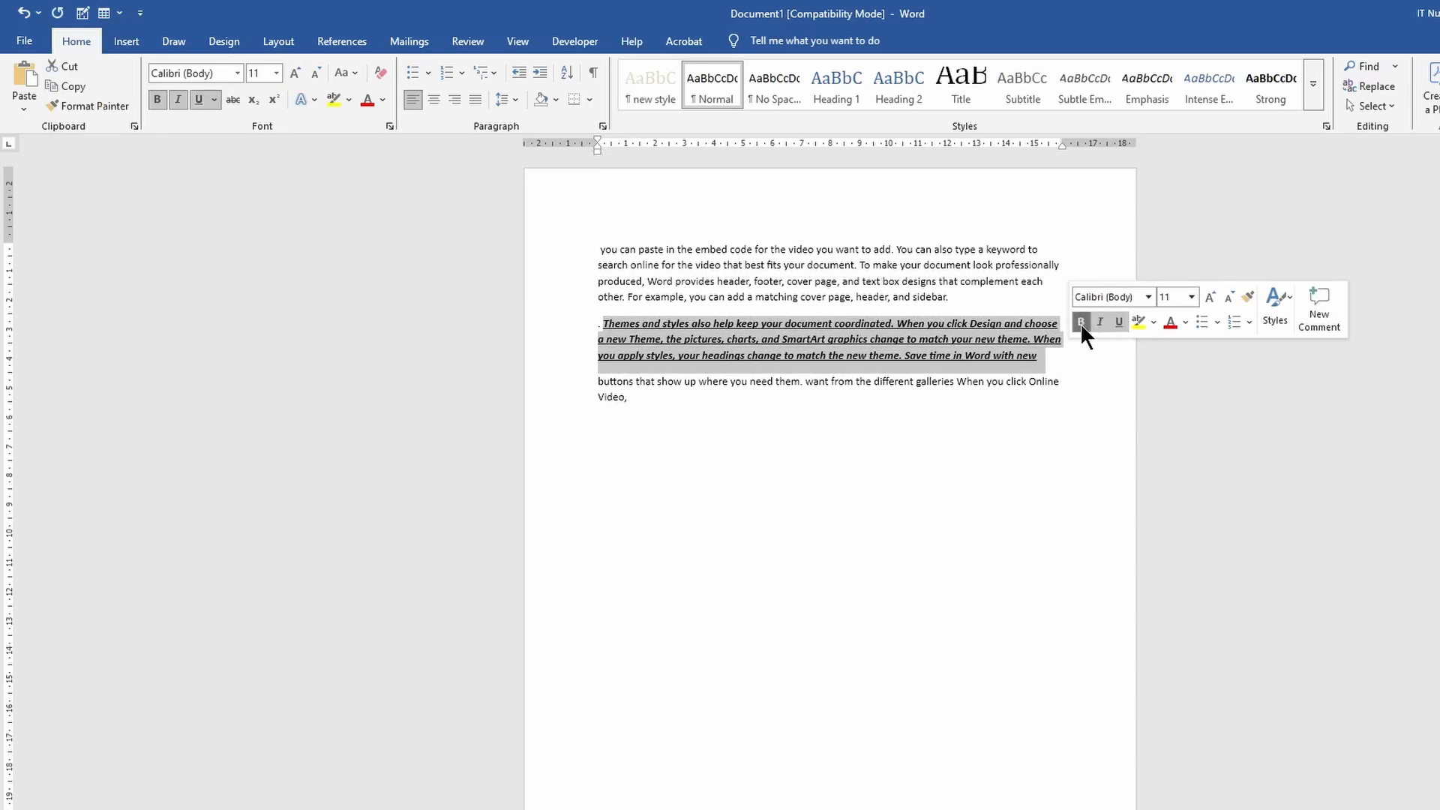
Highlight the second paragraph in turquoise and set its font colour to red
left_click(1152, 321)
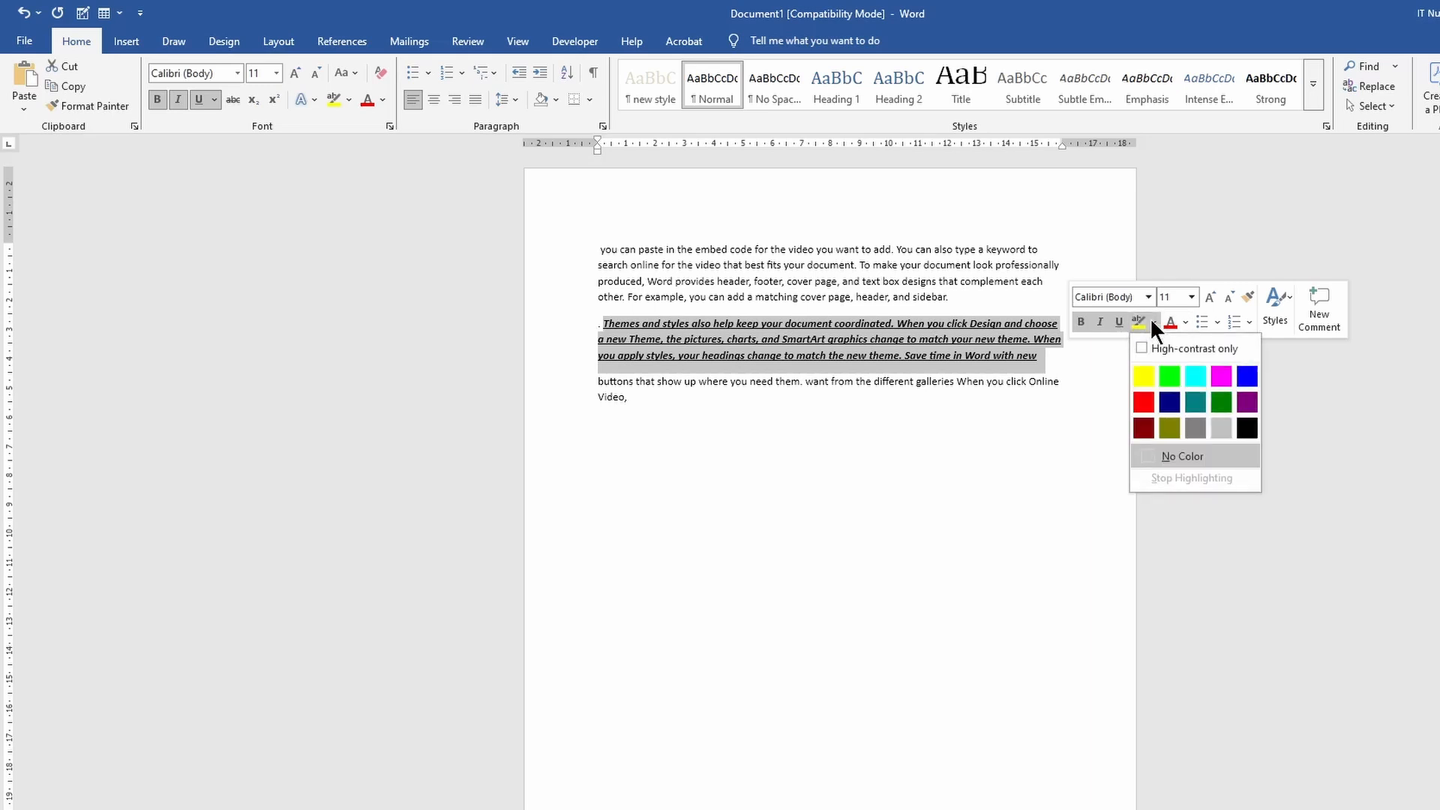
left_click(1195, 371)
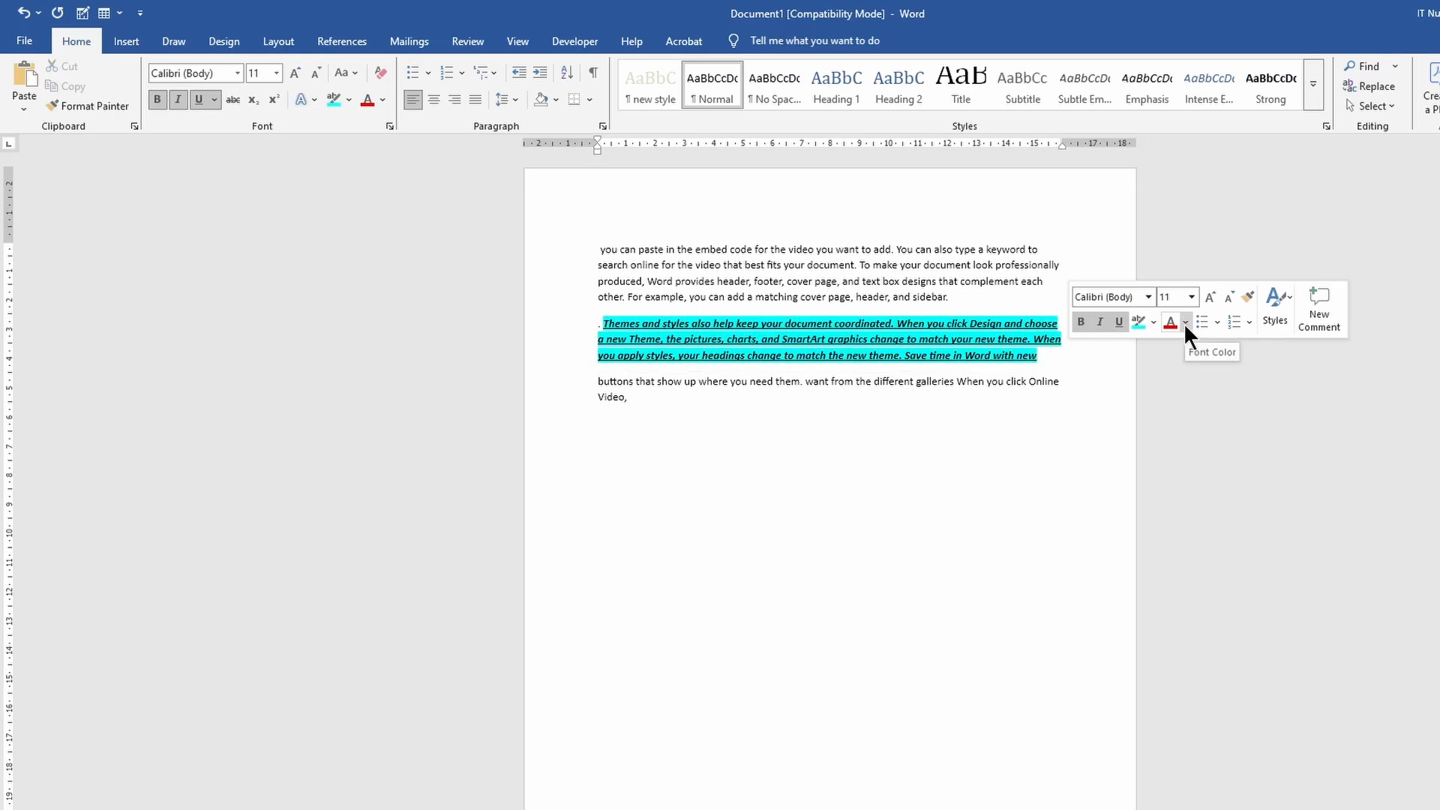
left_click(1185, 323)
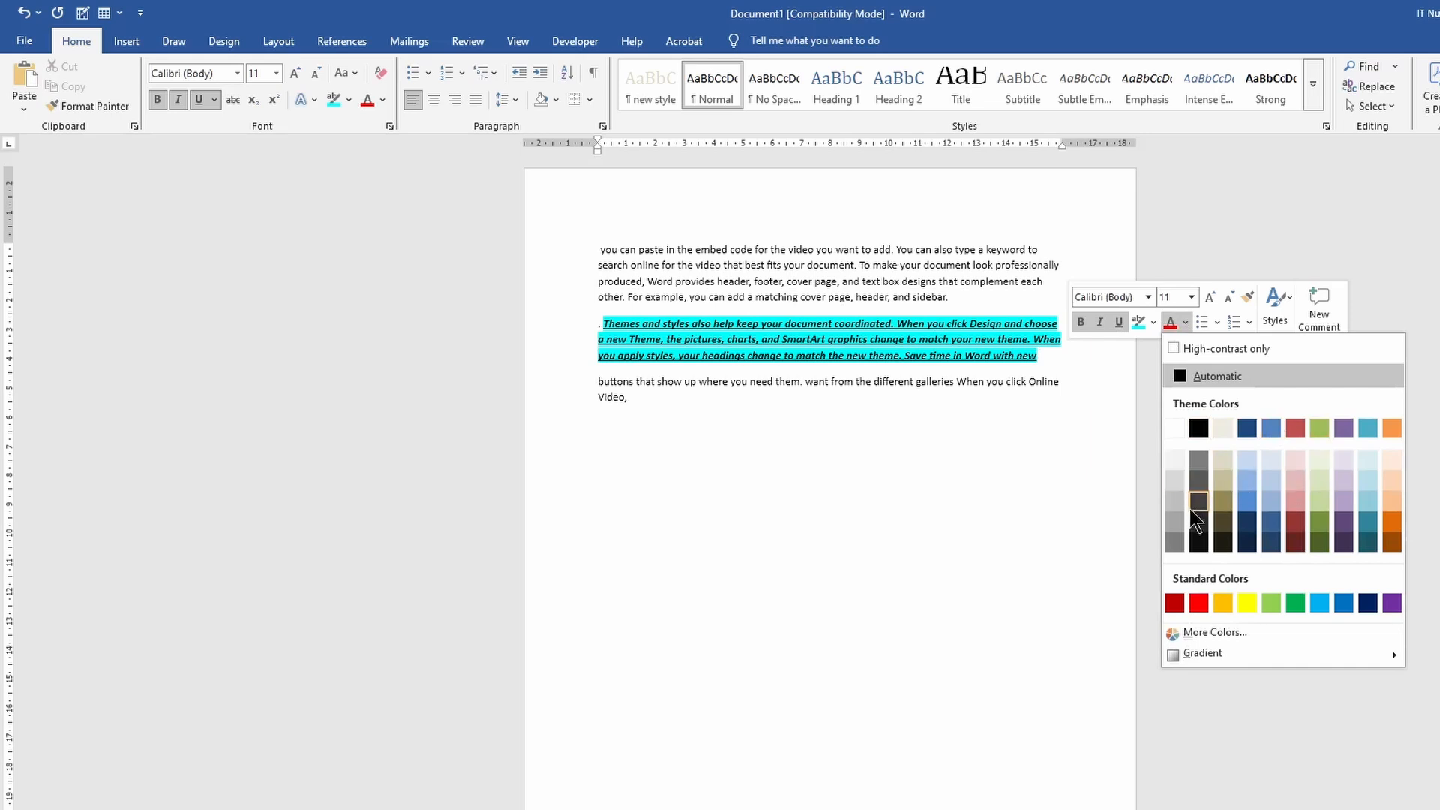
left_click(1197, 604)
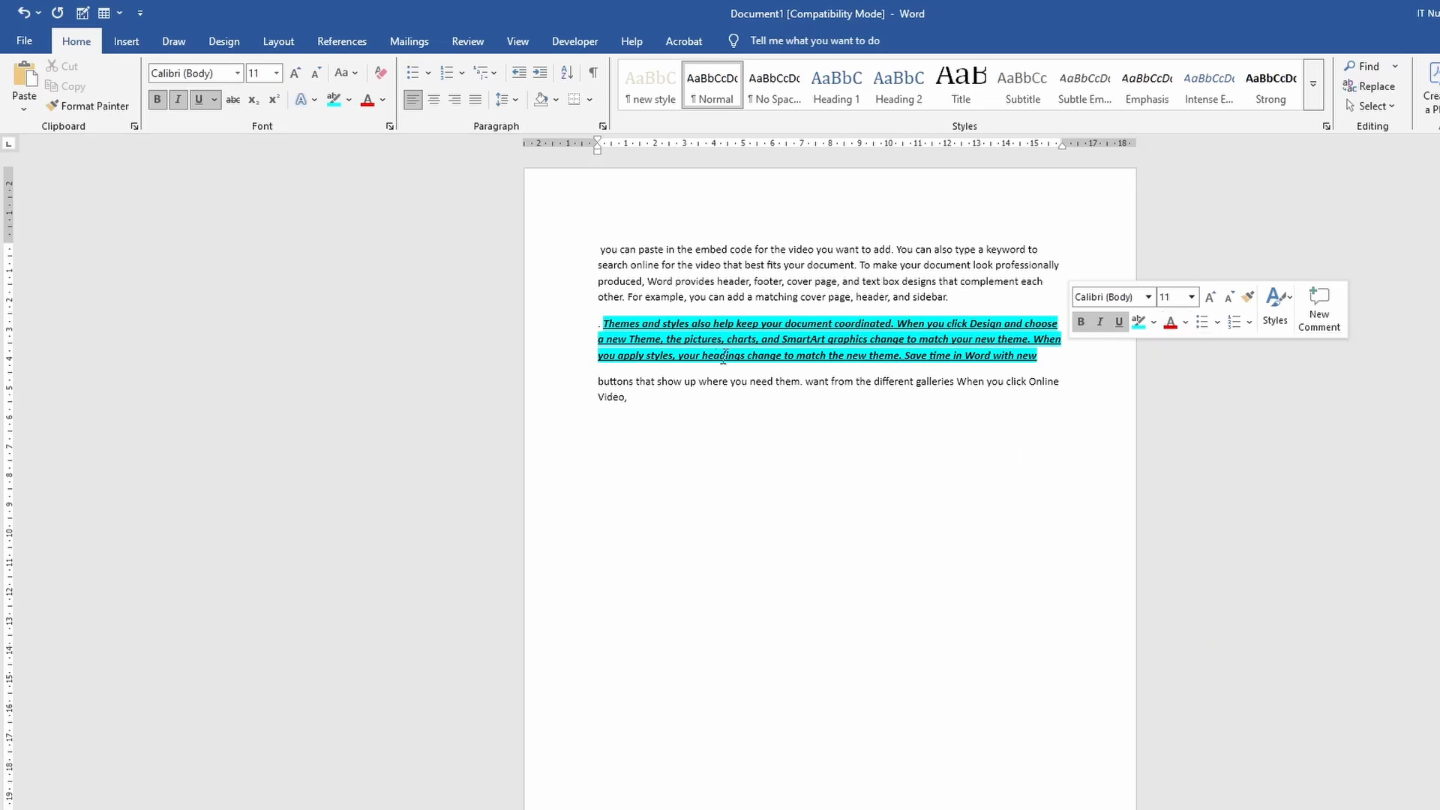
left_click_drag(845, 333, 1075, 353)
left_click(1190, 324)
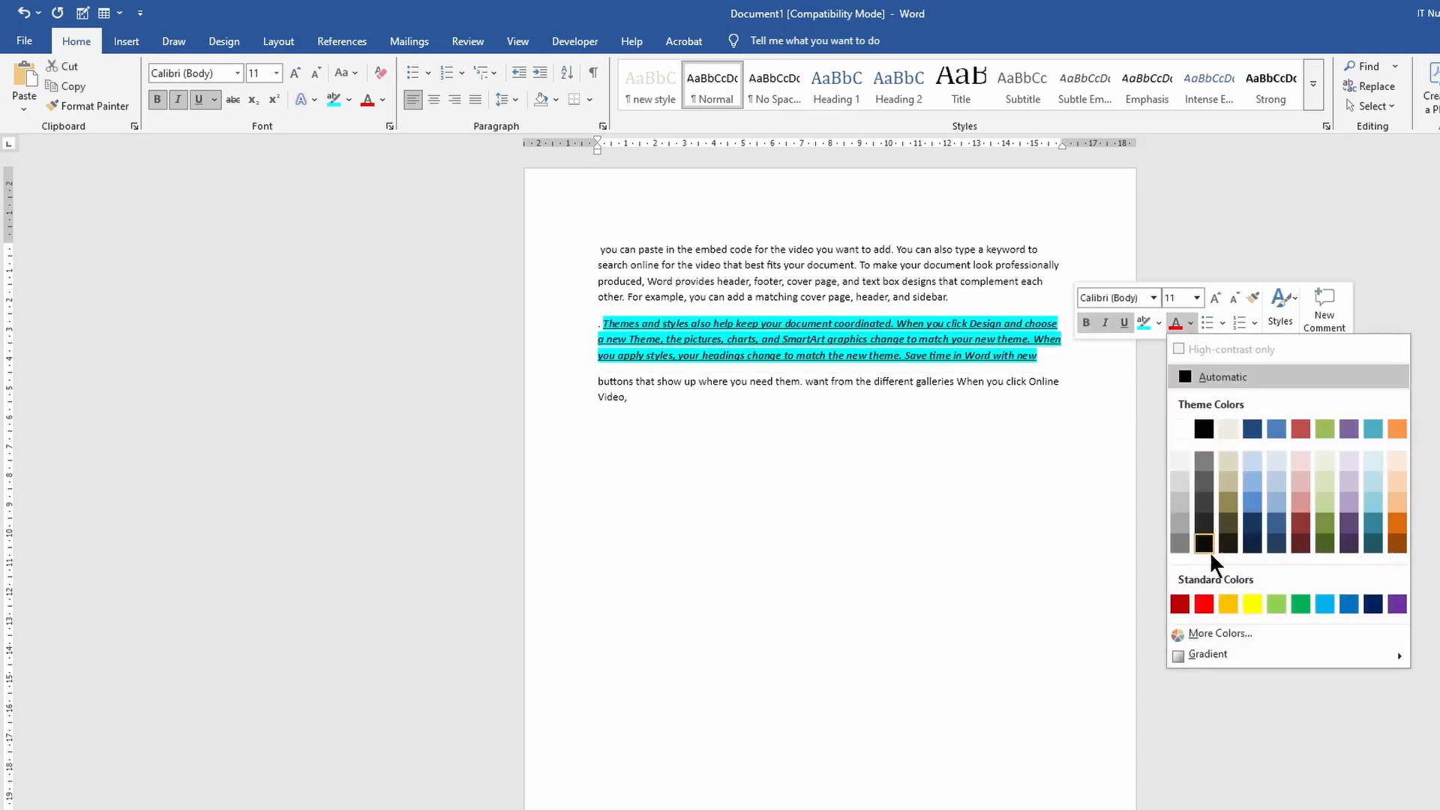
left_click(1204, 605)
left_click(1197, 595)
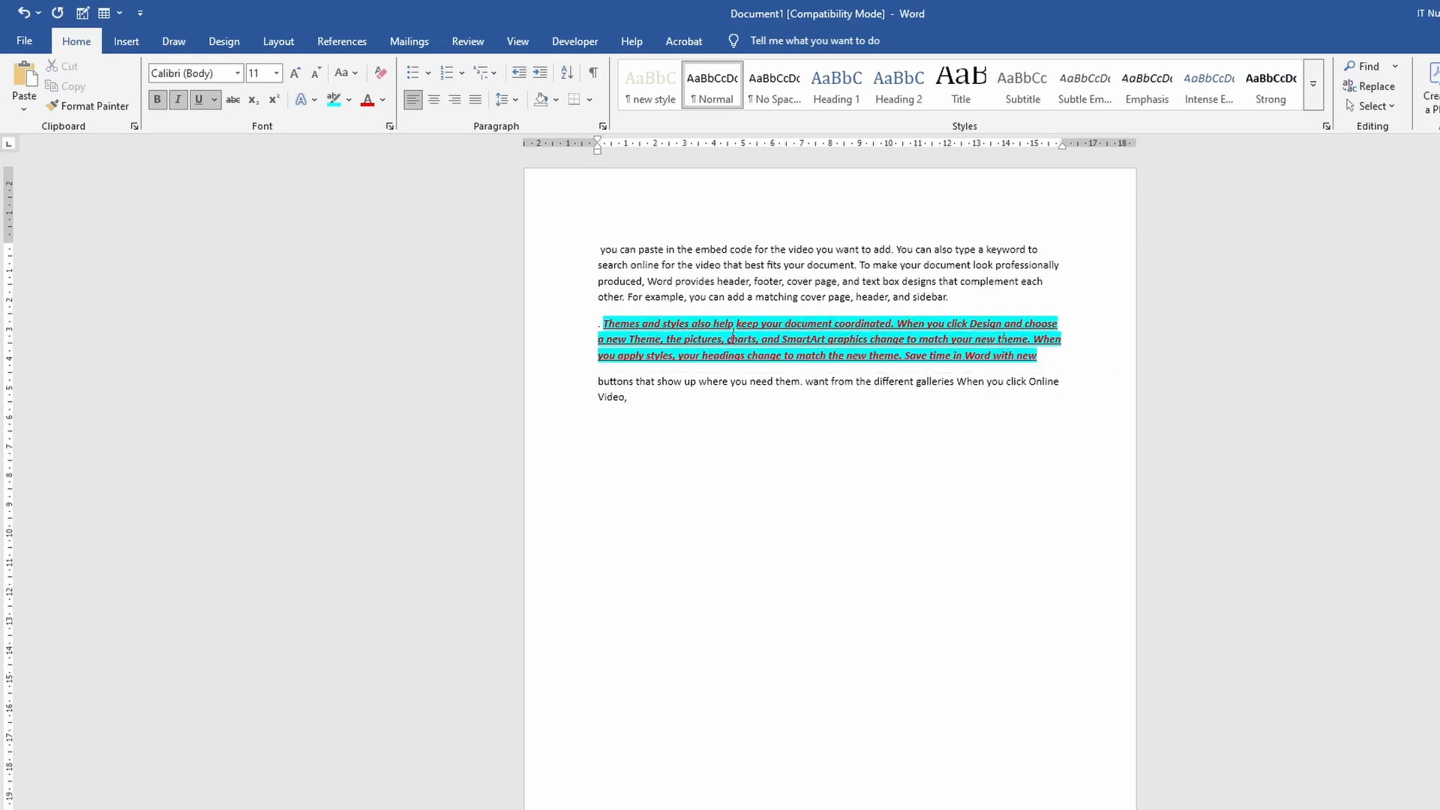
Change the whole second paragraph's font to Arial Rounded MT Bold
left_click_drag(602, 323, 1050, 364)
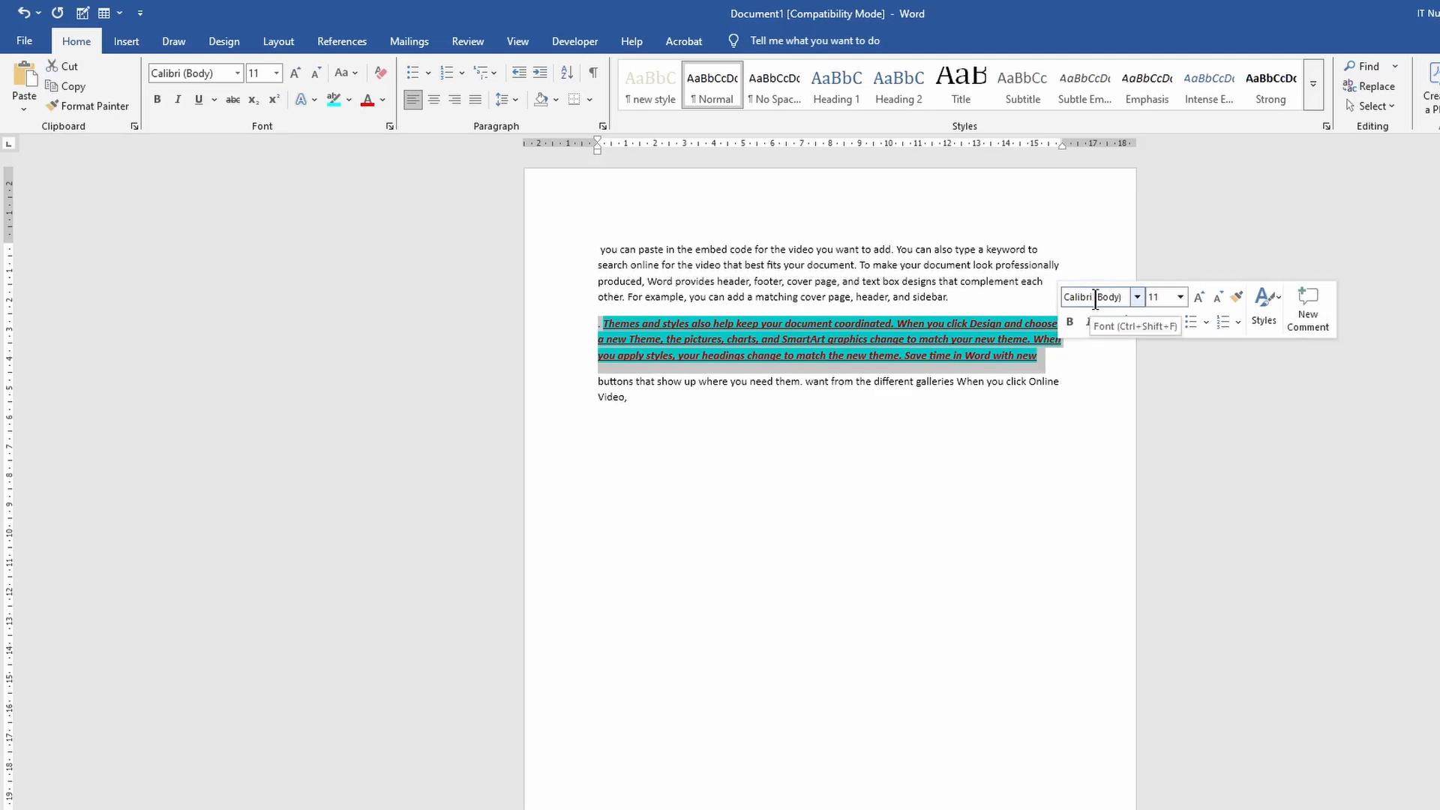
left_click(1137, 296)
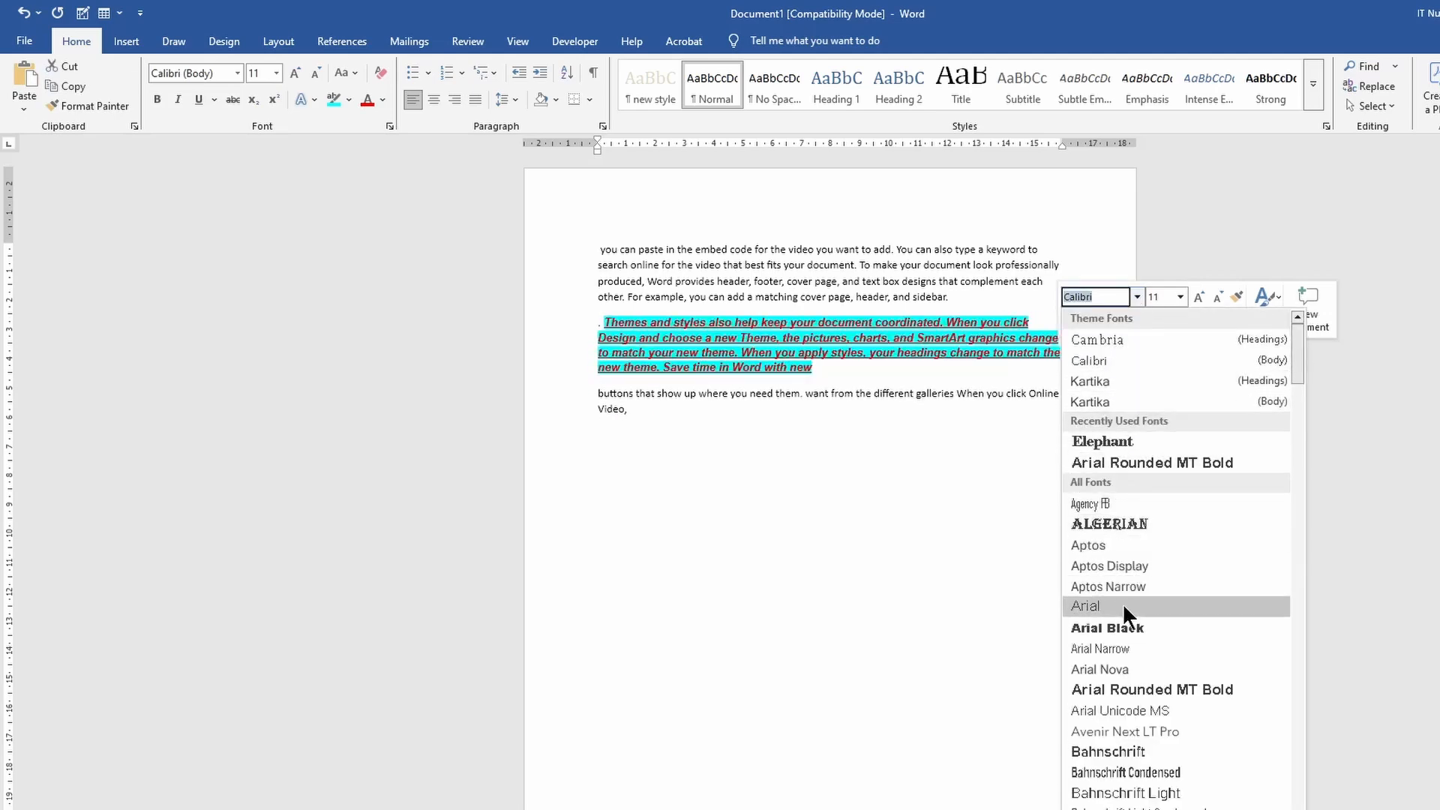
left_click(1132, 696)
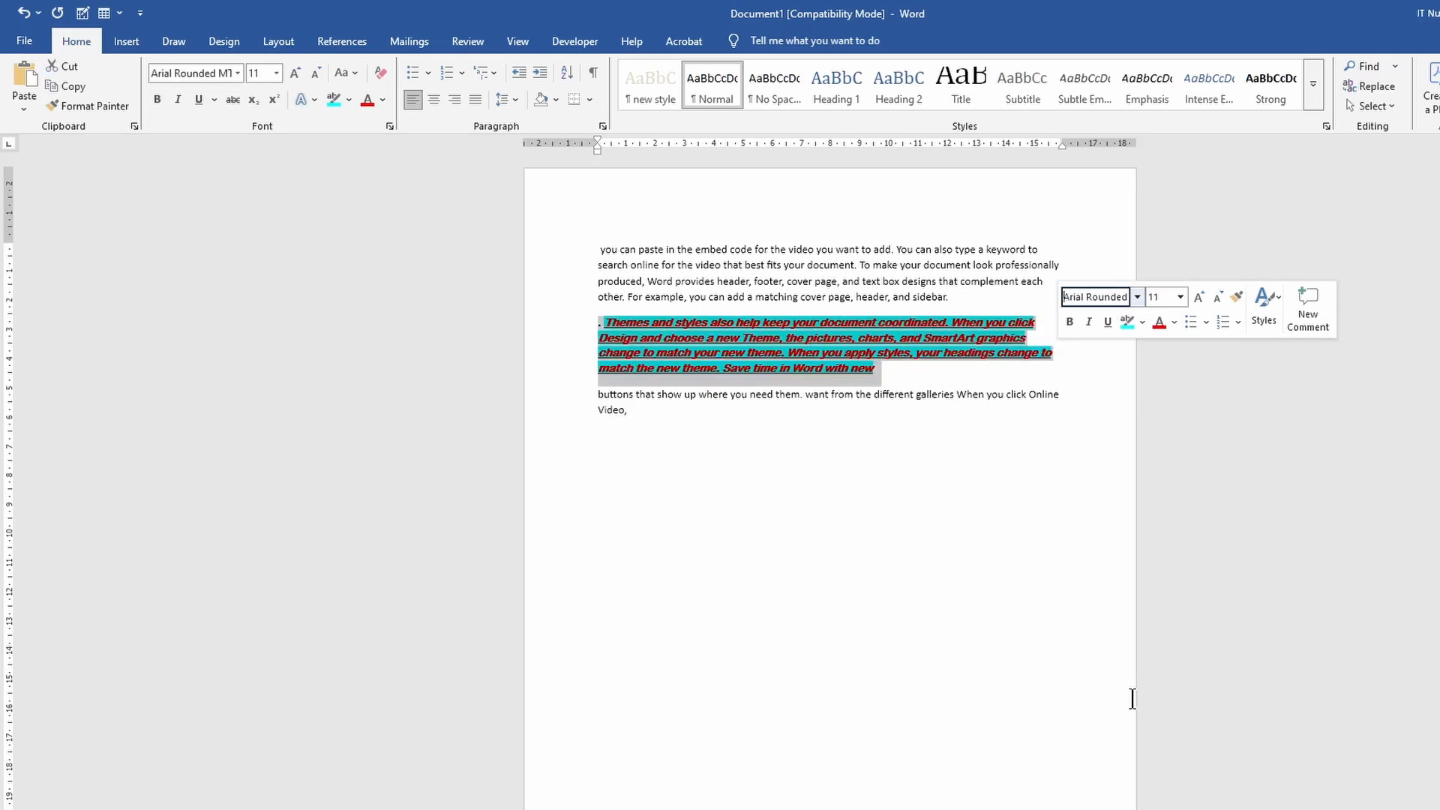
Set the second paragraph's font size to 15 and change it to 14
left_click(1164, 296)
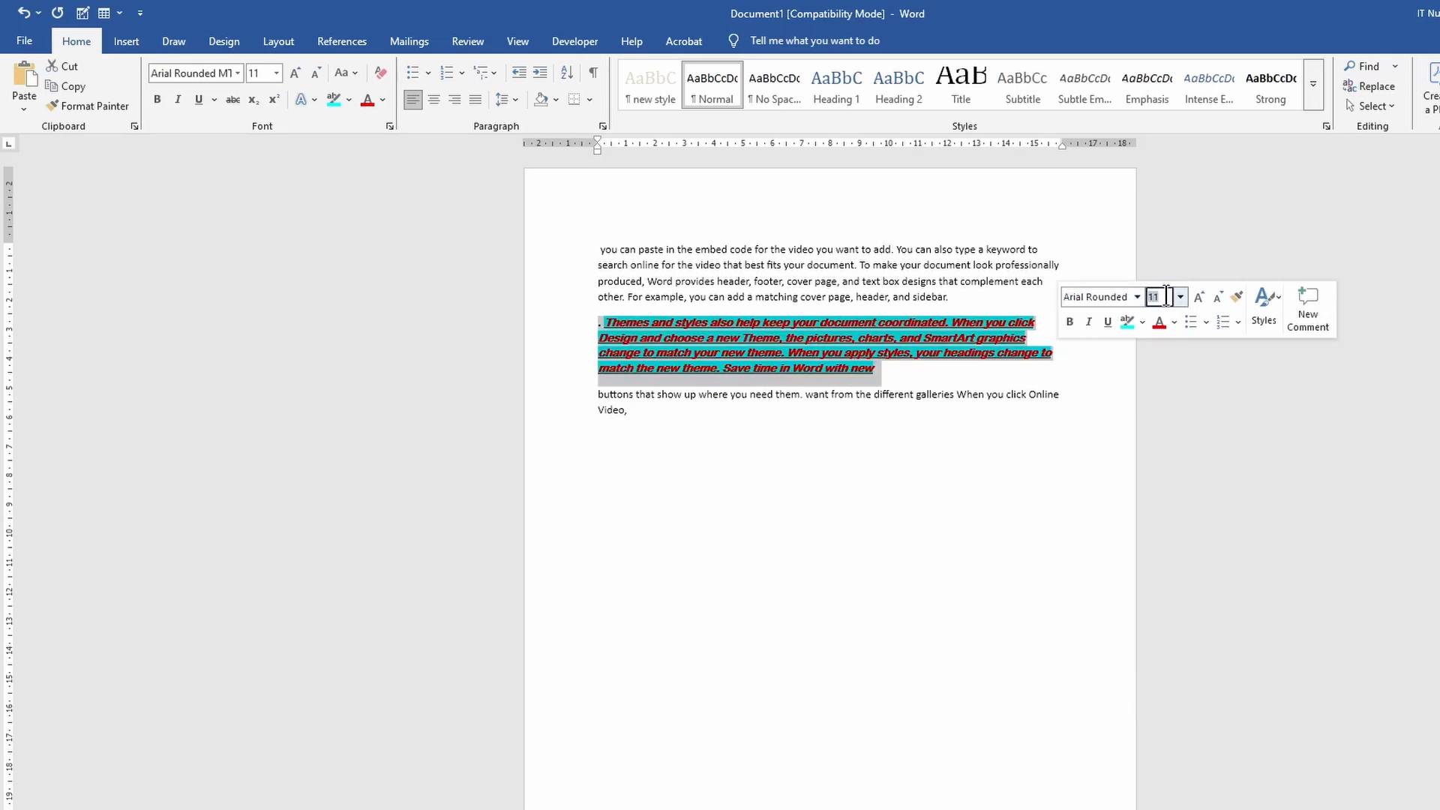
type("10")
type("15")
key("Return")
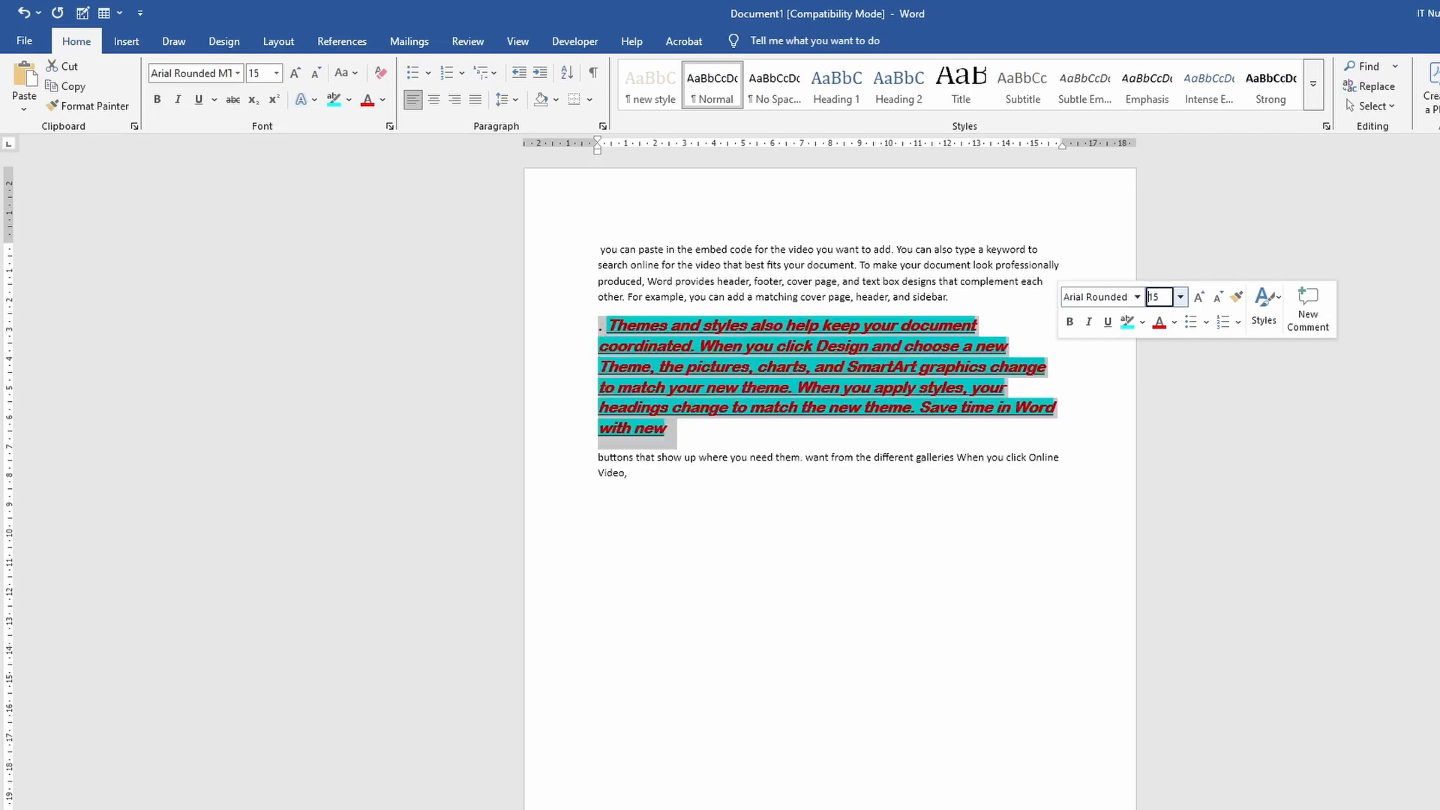
left_click(1179, 296)
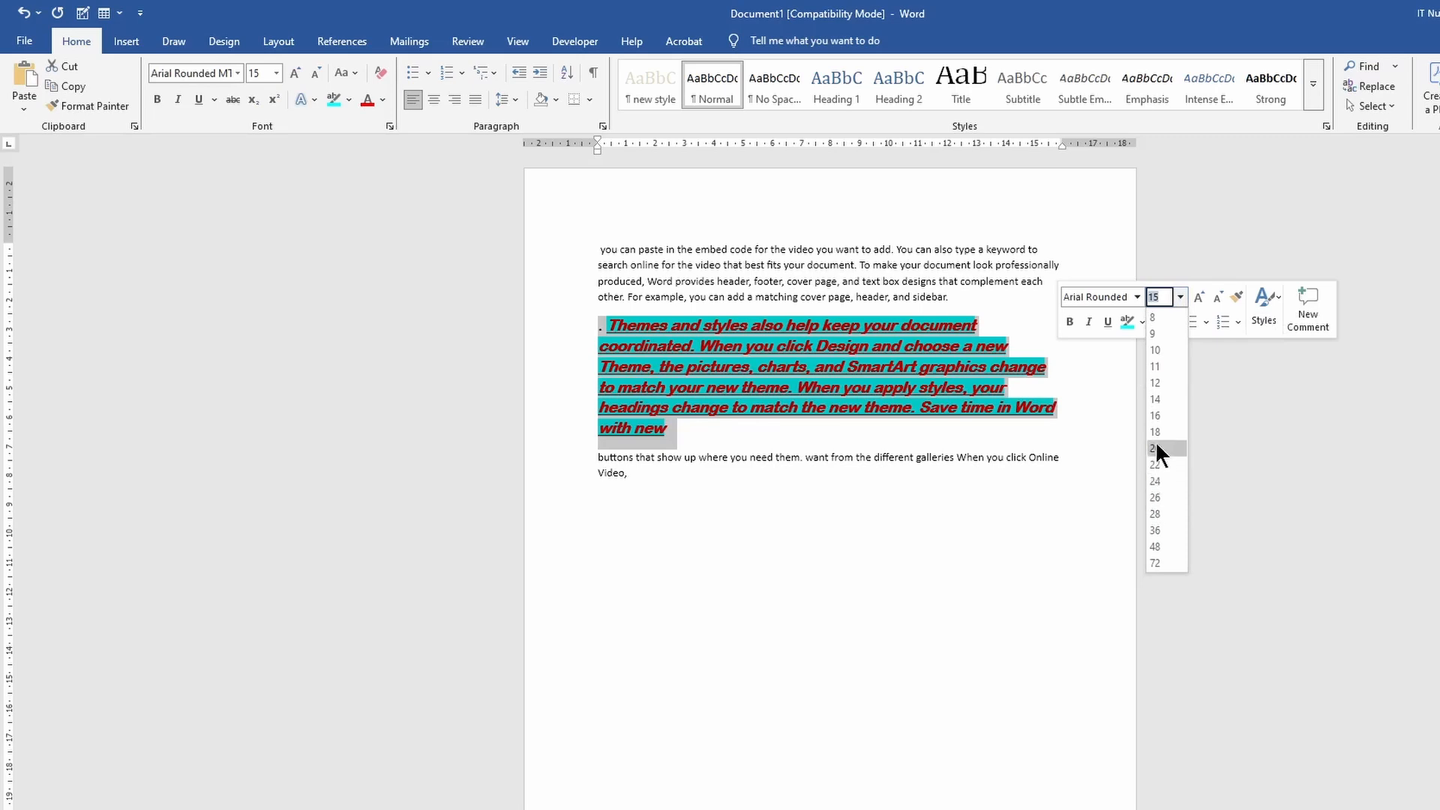
left_click(1156, 399)
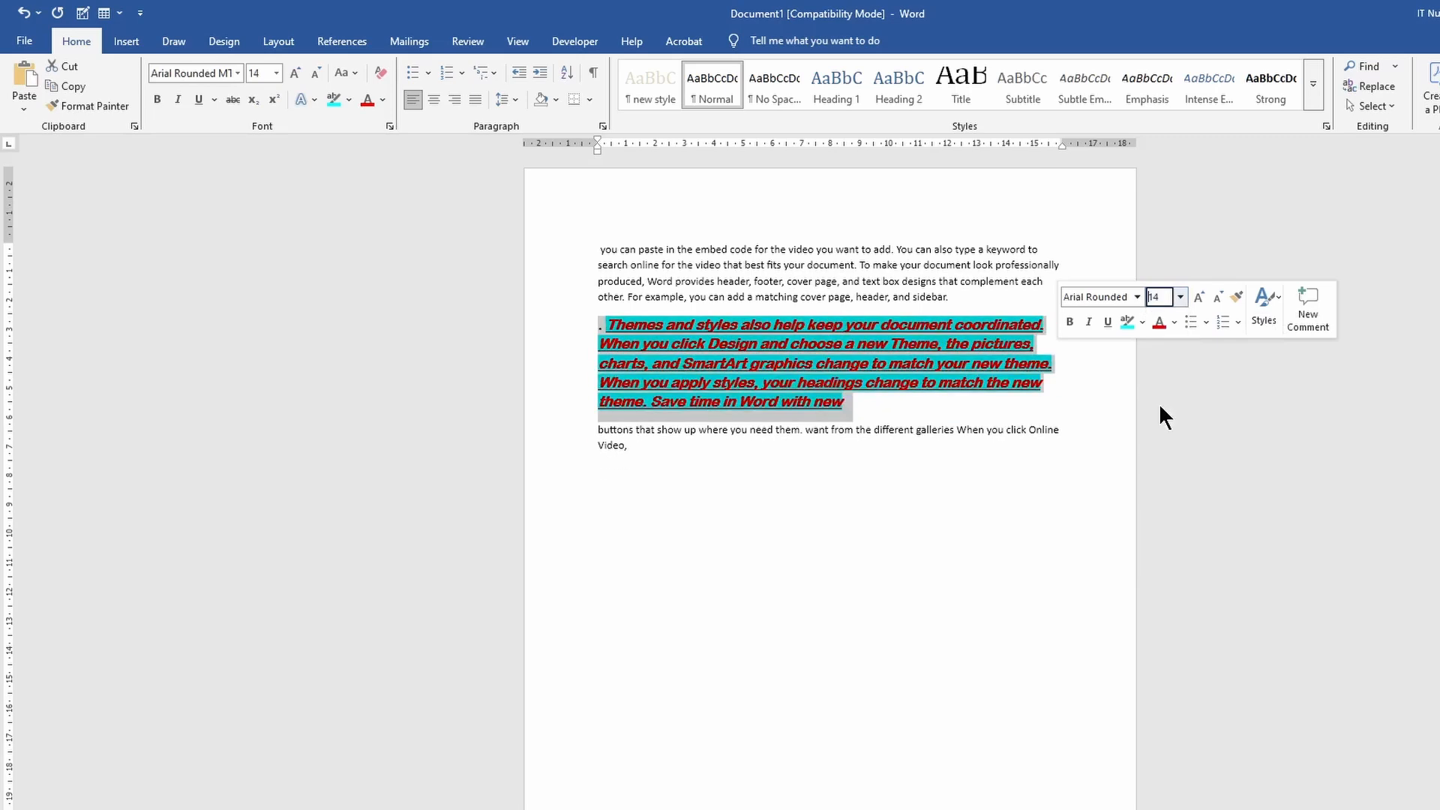
Enlarge the second paragraph's font size stepwise and shrink it back to 14
left_click(1198, 296)
left_click(1199, 296)
left_click(1198, 295)
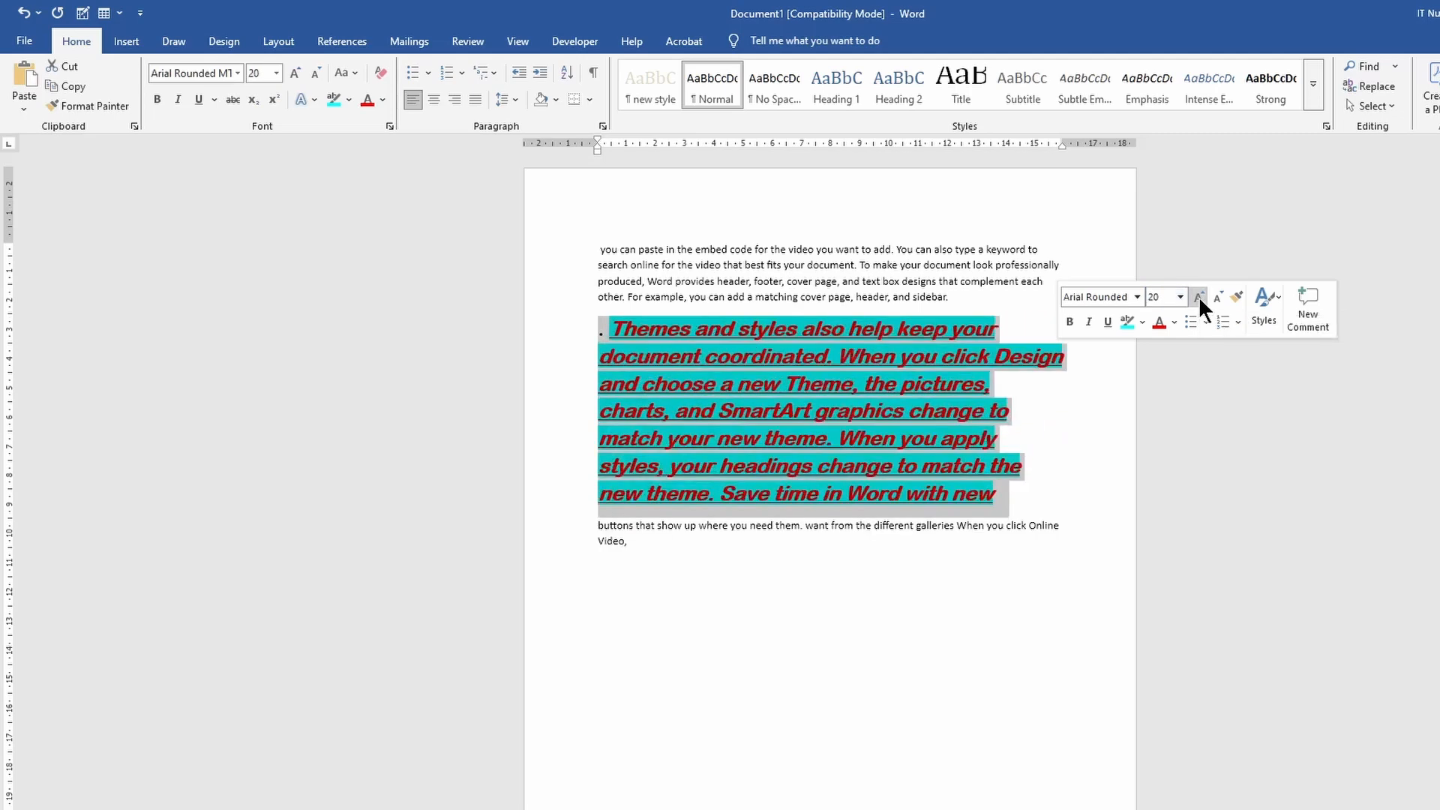
left_click(1198, 295)
left_click(1216, 295)
left_click(1216, 296)
left_click(1216, 295)
left_click(1216, 297)
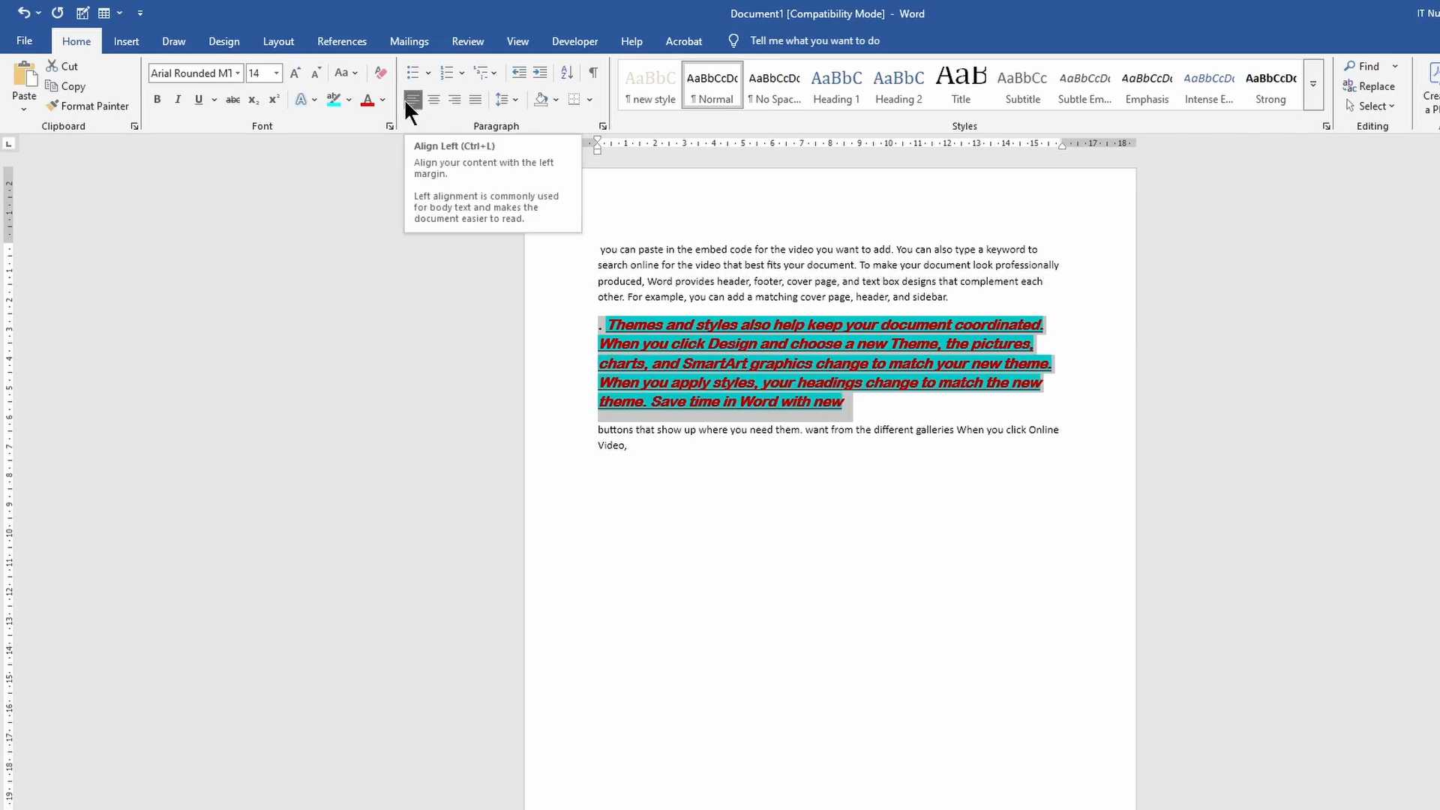
Try centre and right alignment on the second paragraph and settle on justified alignment
left_click(435, 97)
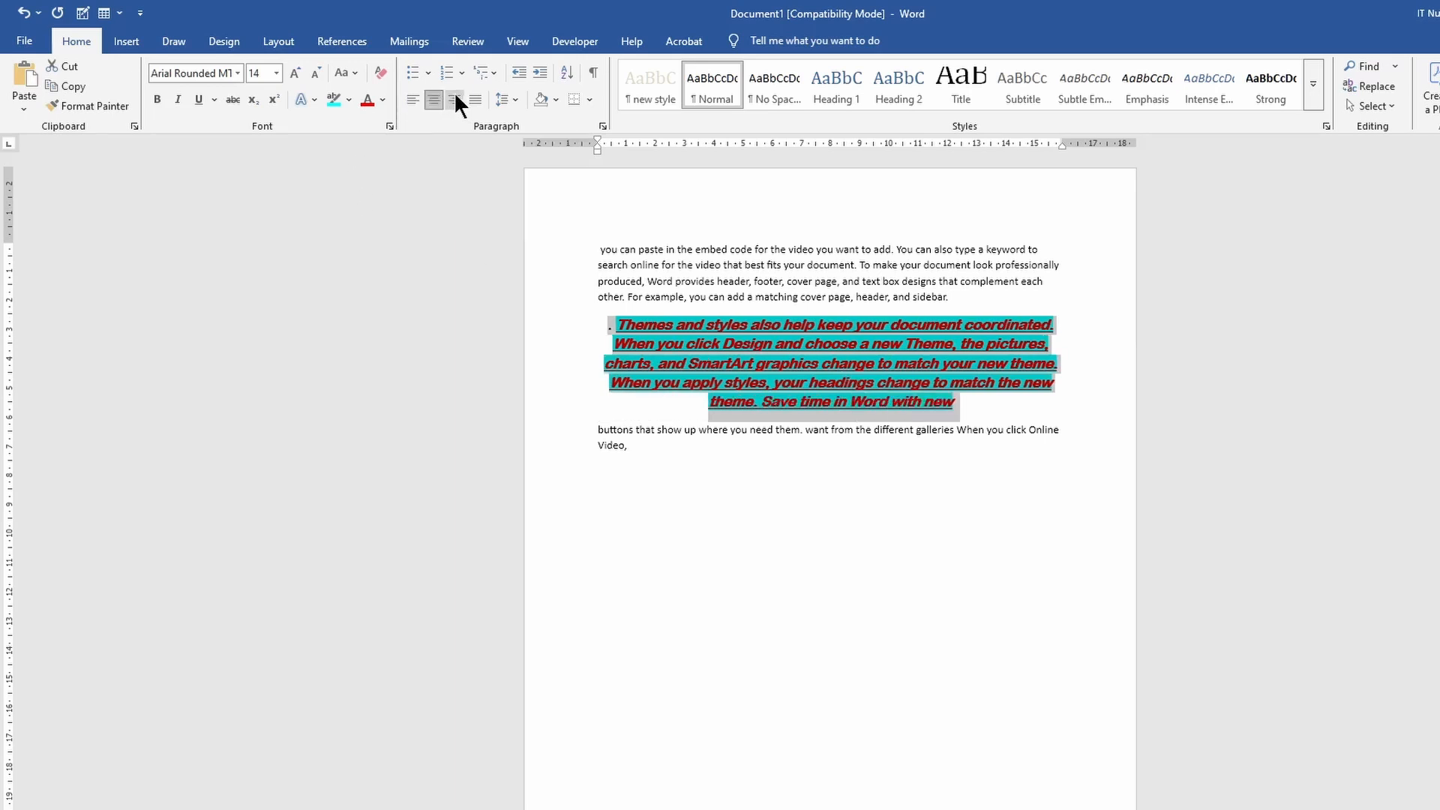
left_click(452, 97)
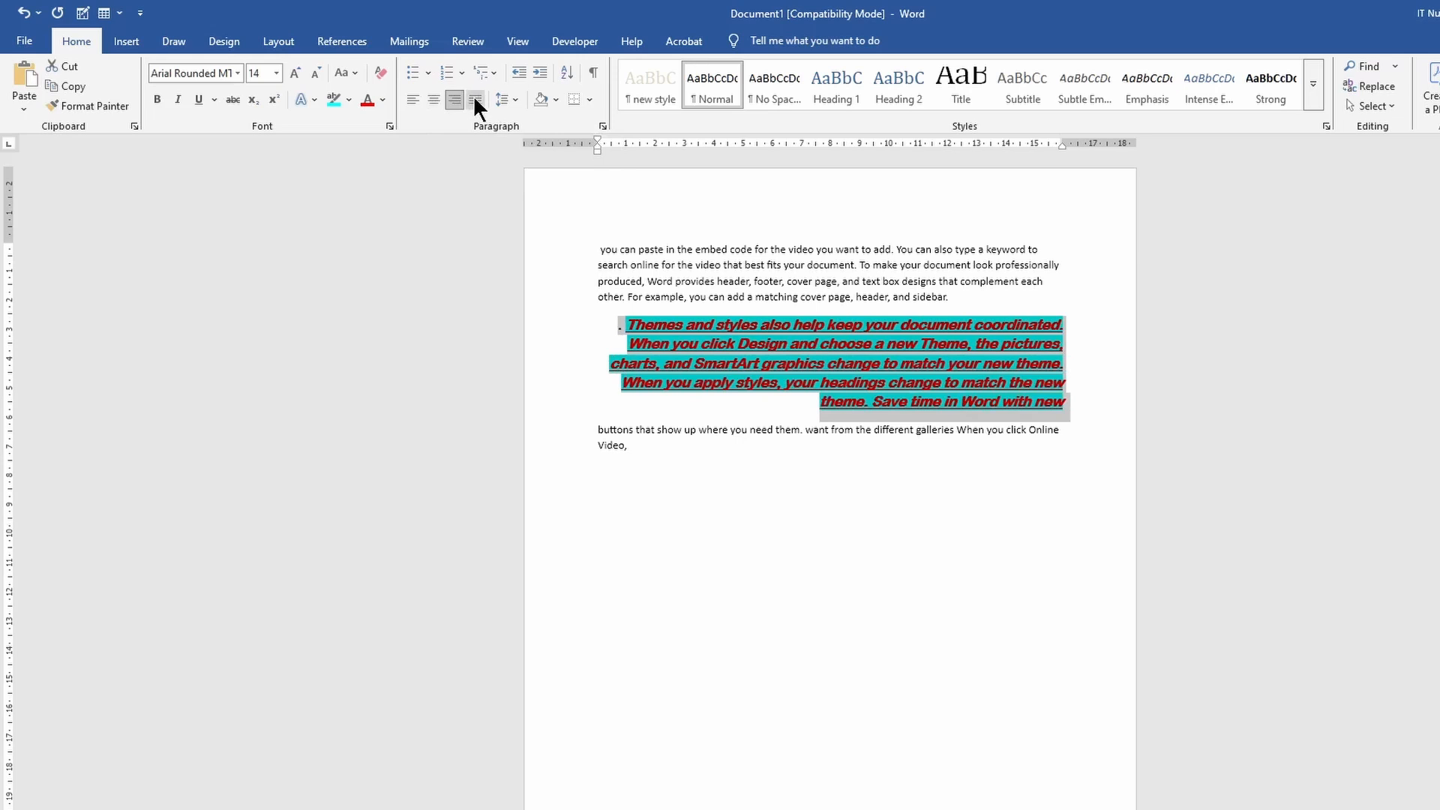
left_click(475, 99)
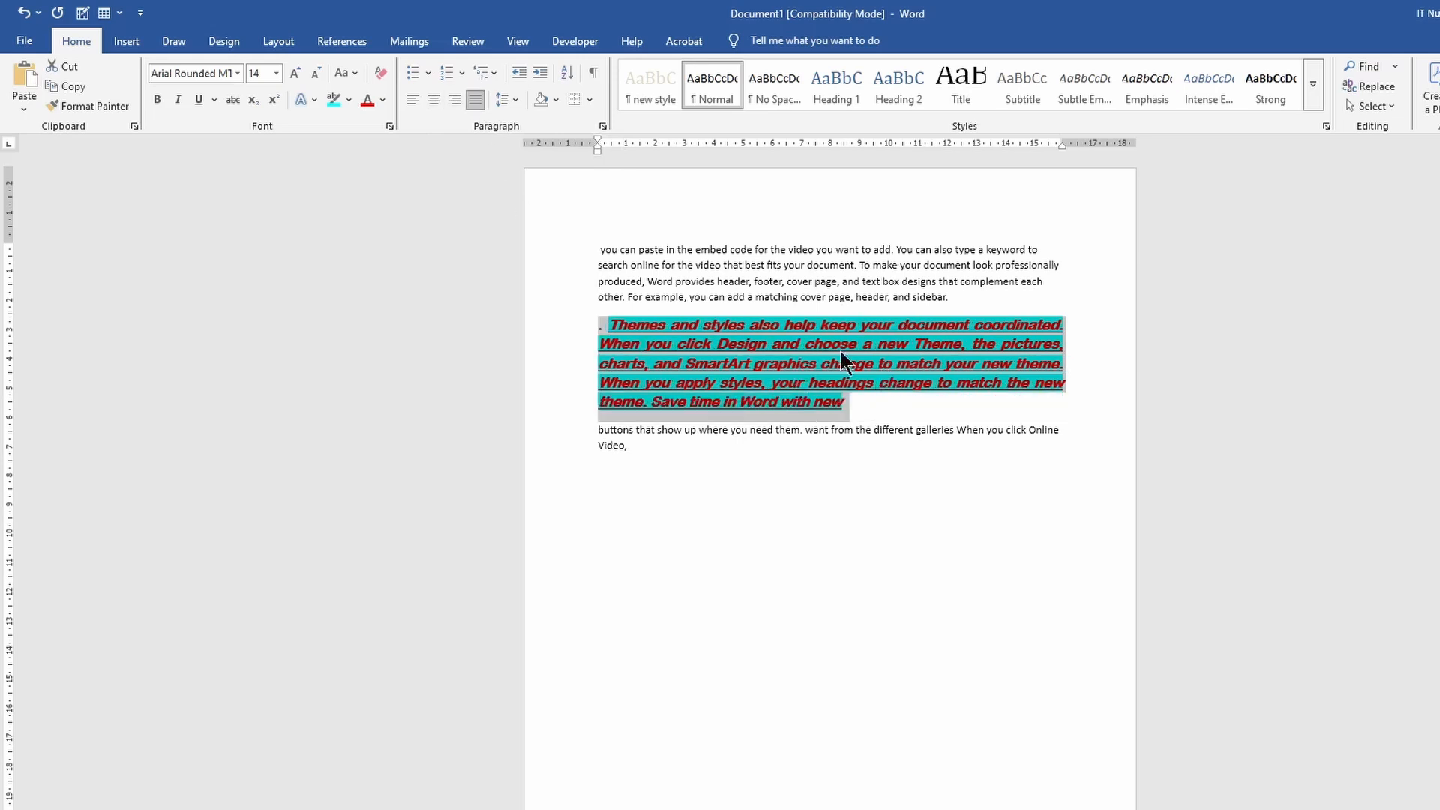
Try lowercase, UPPERCASE and Capitalize Each Word on the second paragraph and settle on tOGGLE cASE
left_click(354, 70)
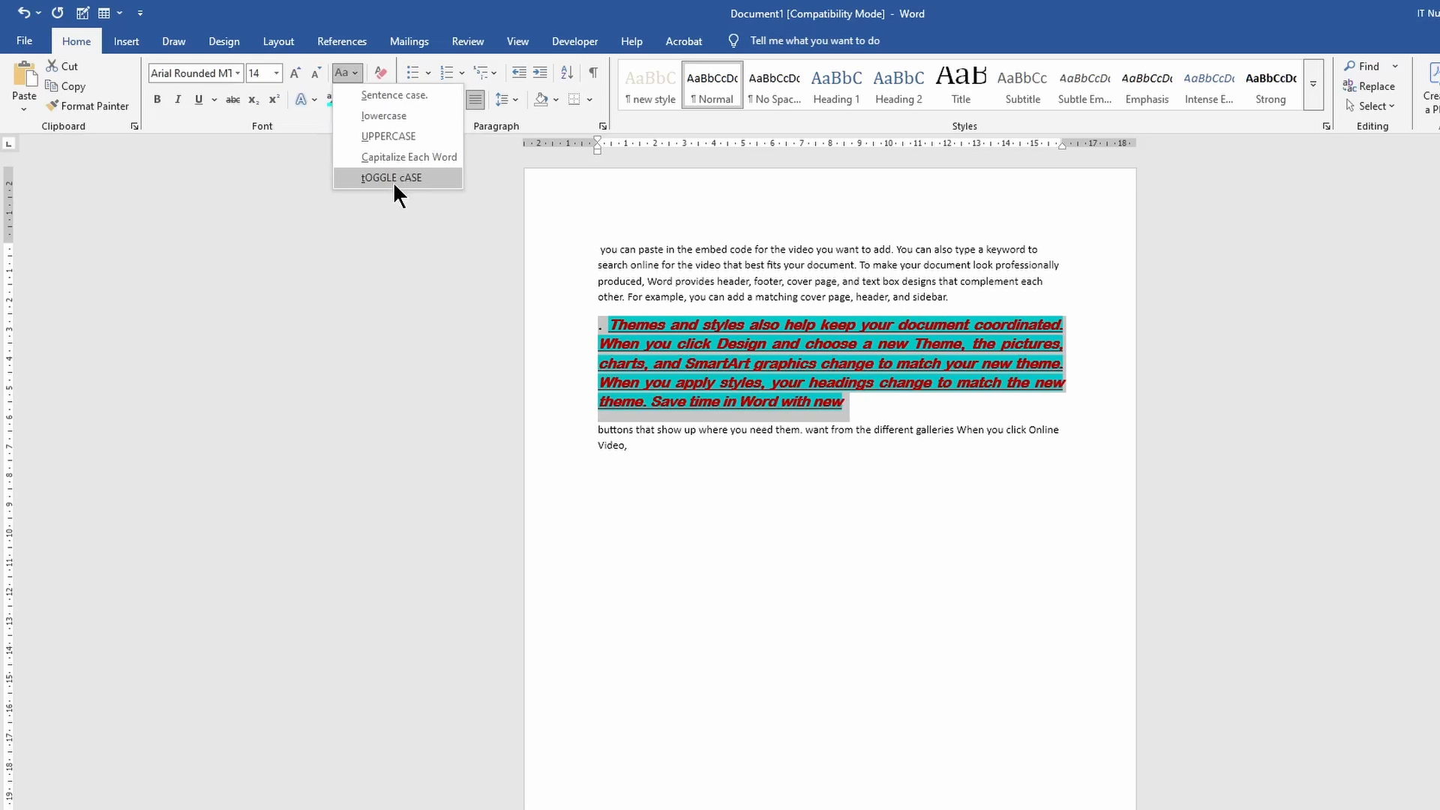
left_click(387, 117)
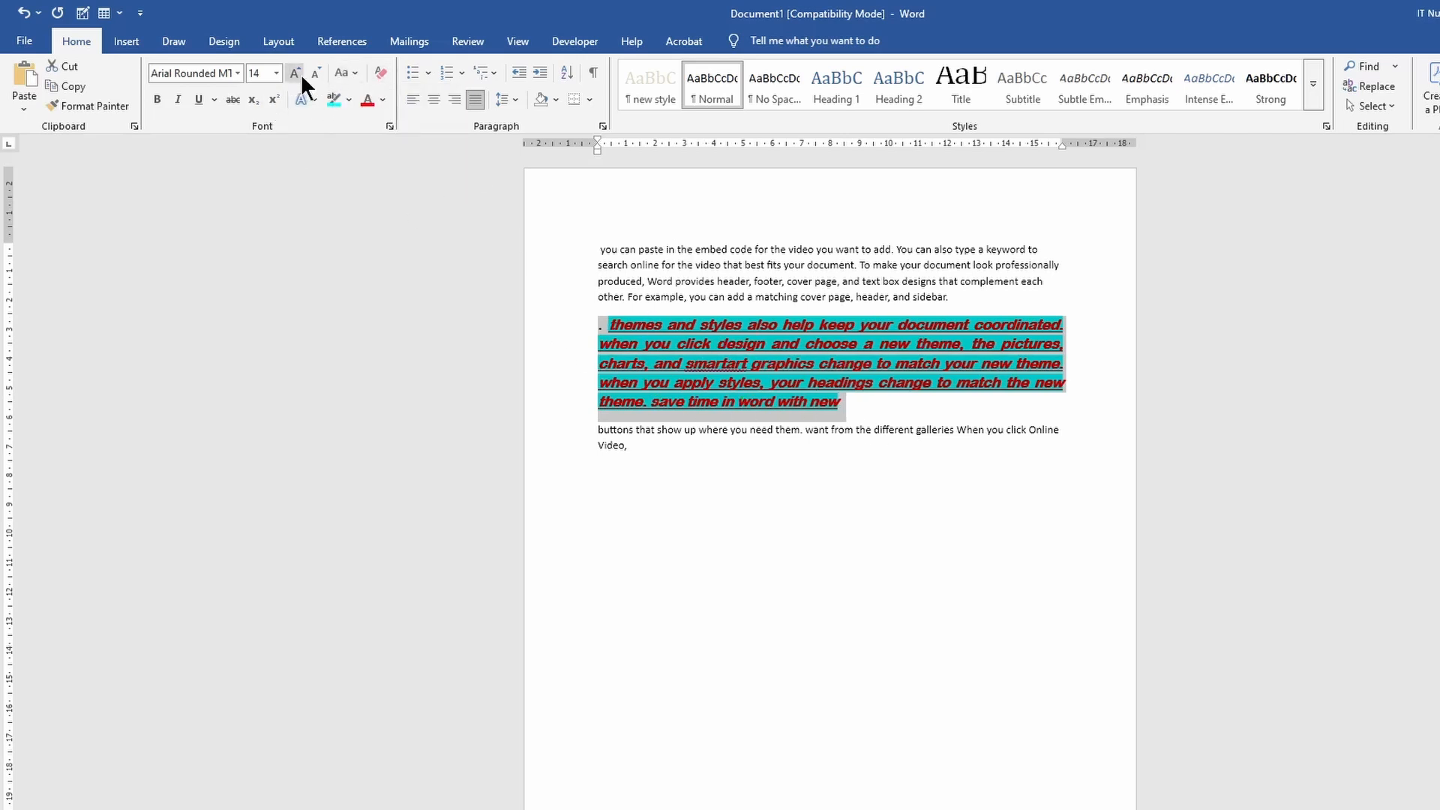
left_click(346, 74)
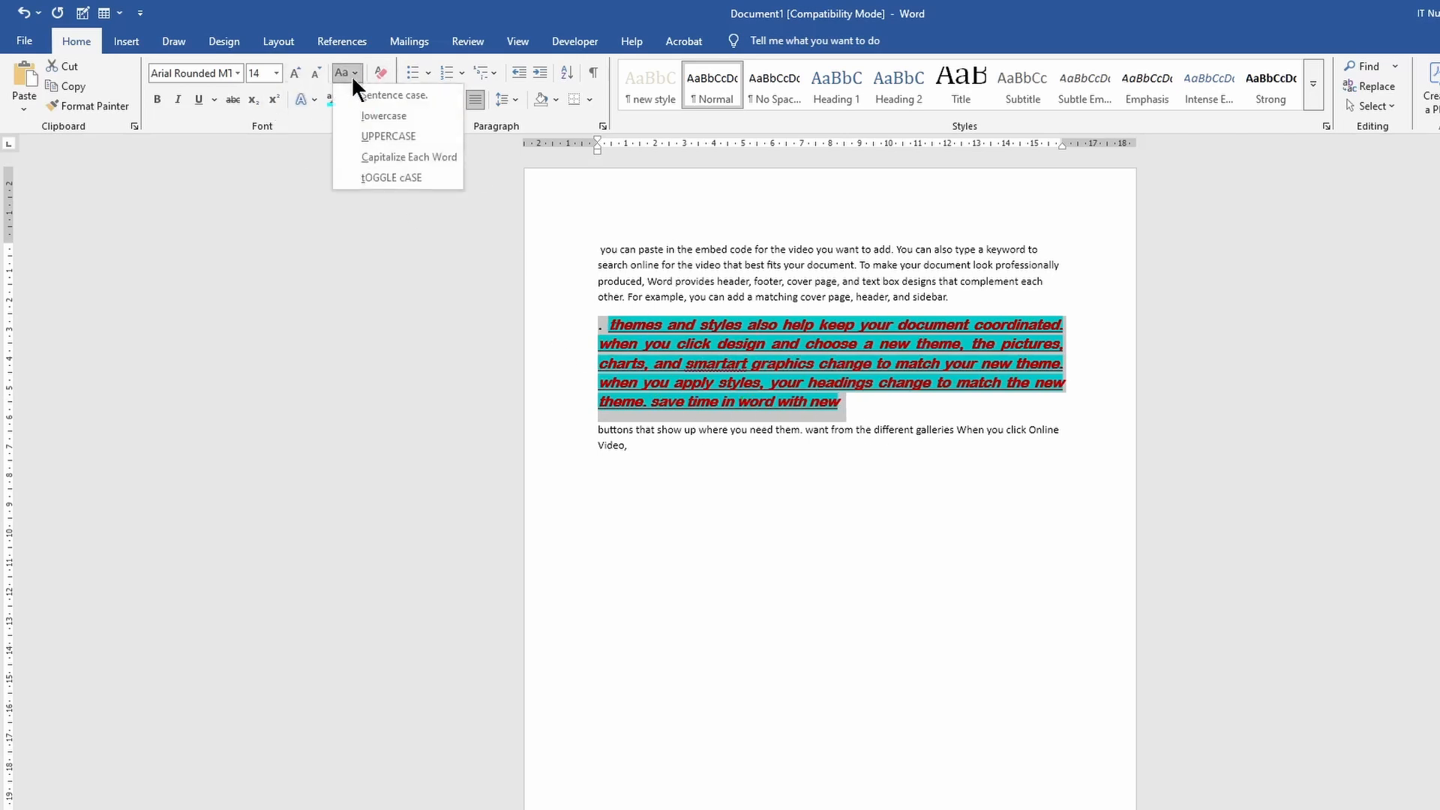
left_click(372, 136)
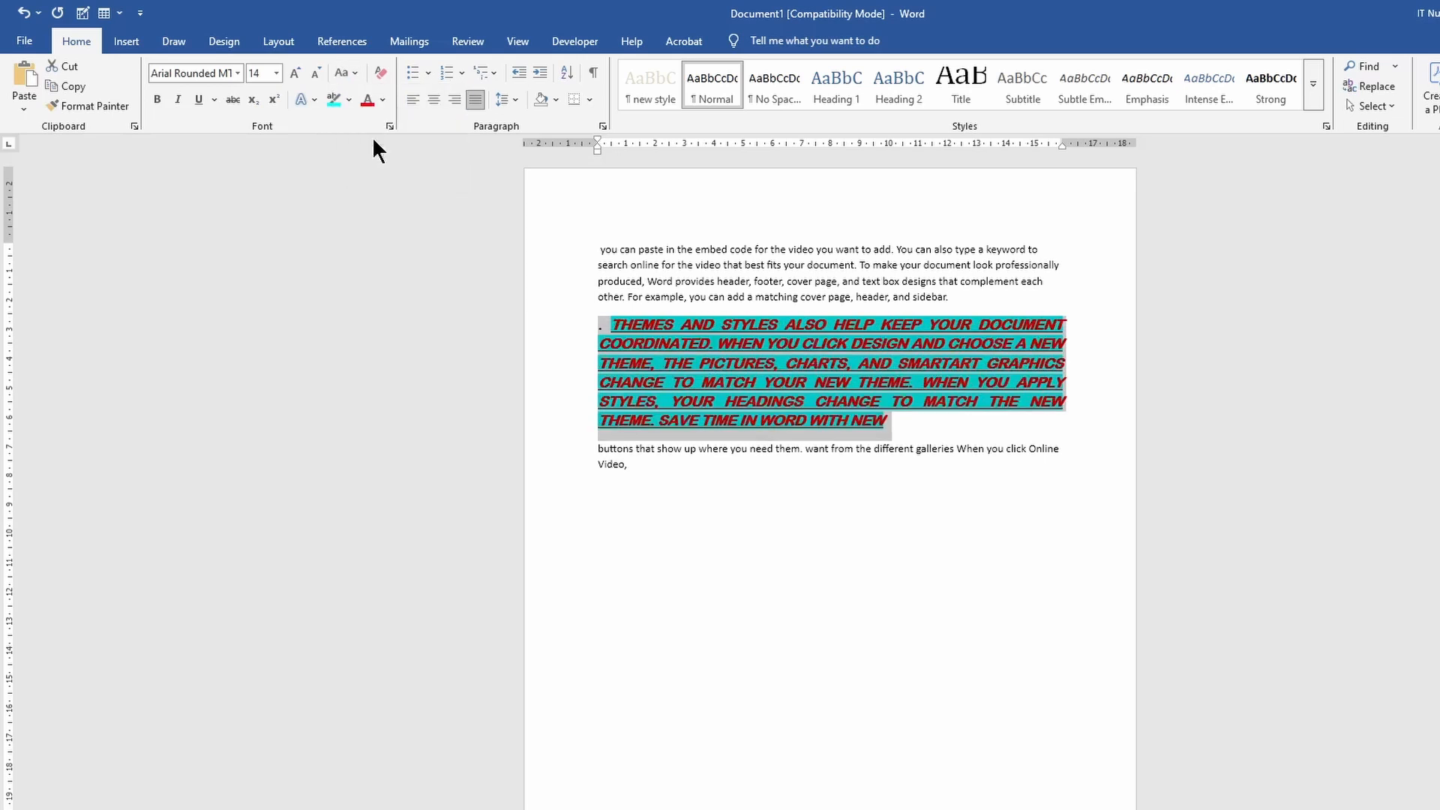
left_click(351, 72)
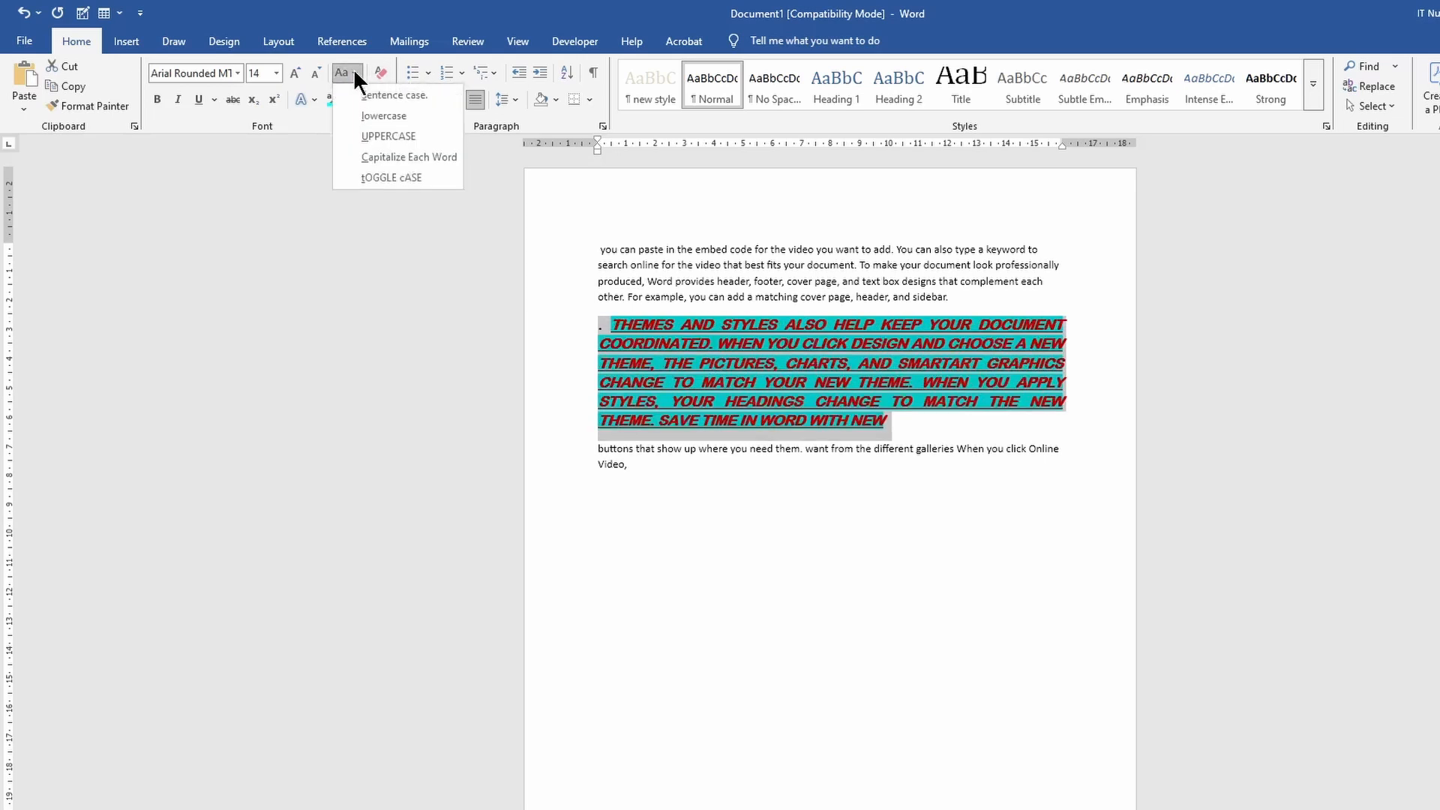
left_click(375, 155)
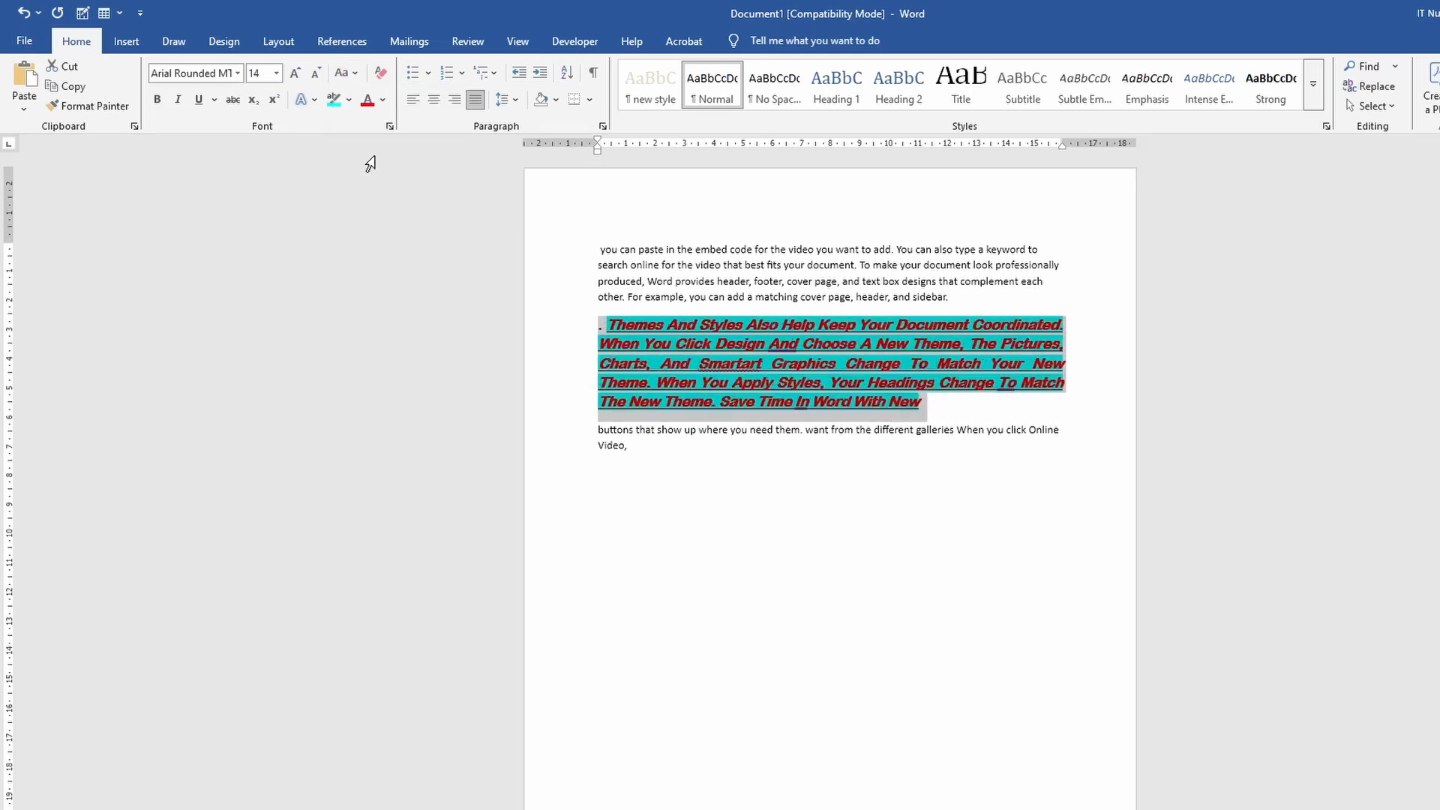
left_click(350, 73)
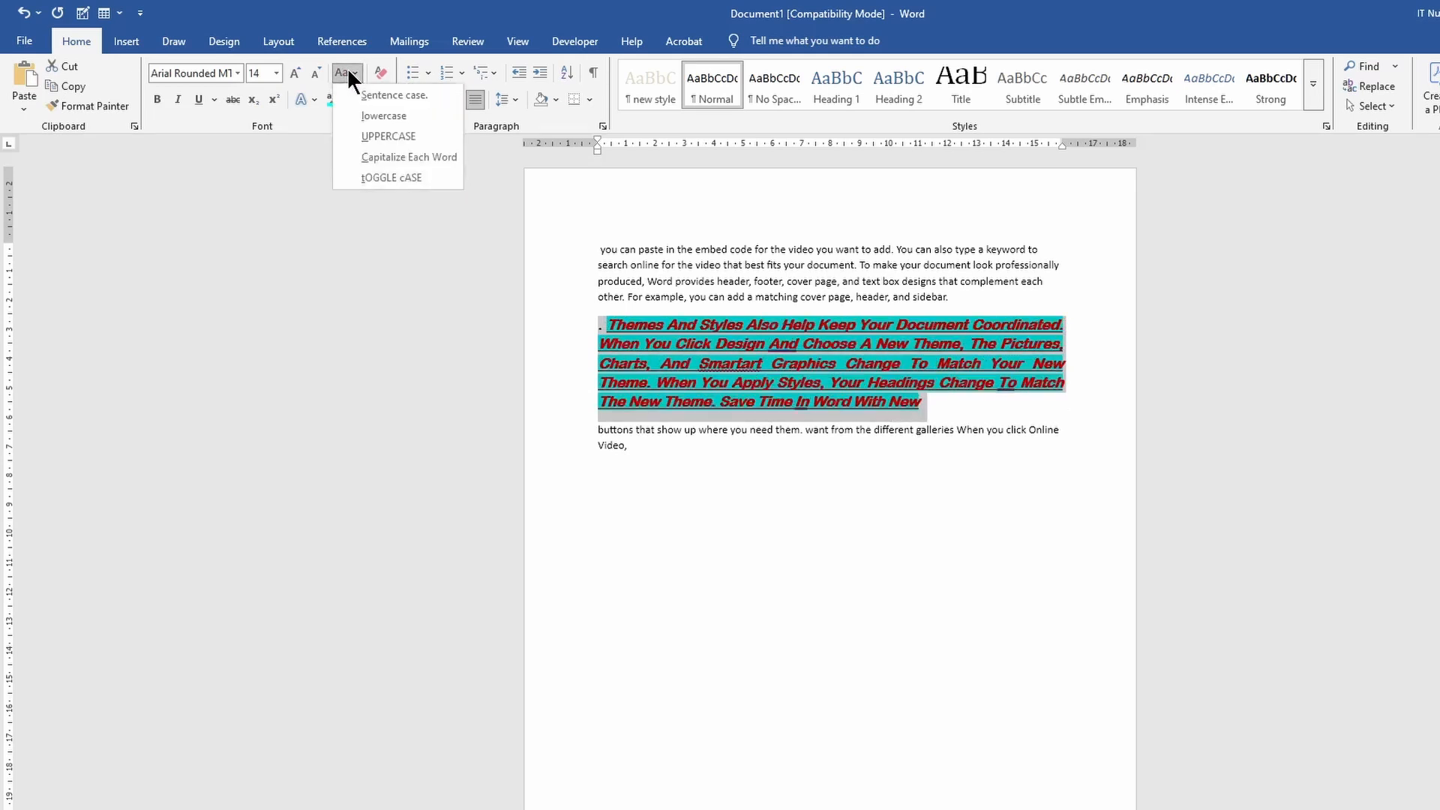
left_click(375, 176)
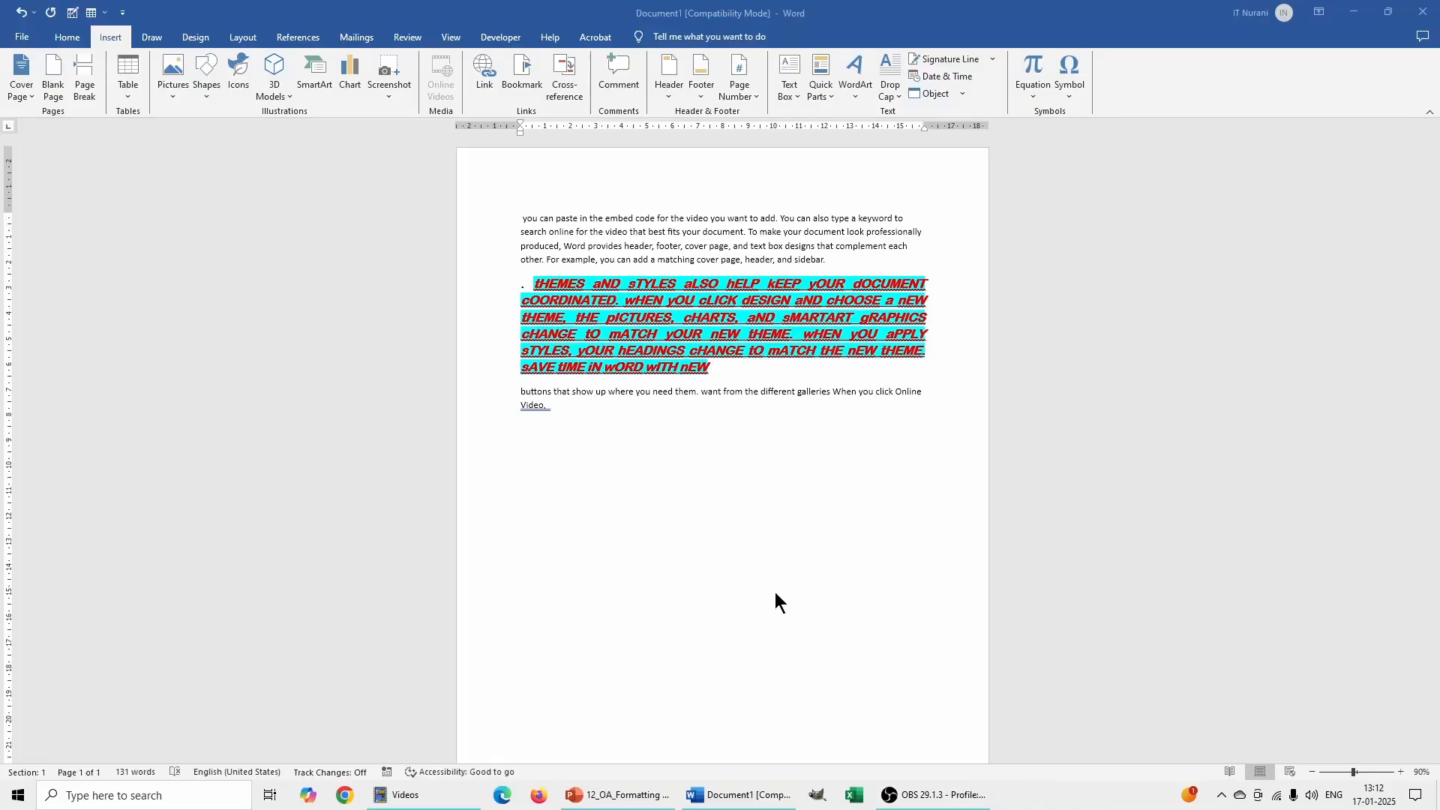
Insert the built-in Binomial Theorem equation on a new line below the last paragraph
left_click(582, 410)
key("Return")
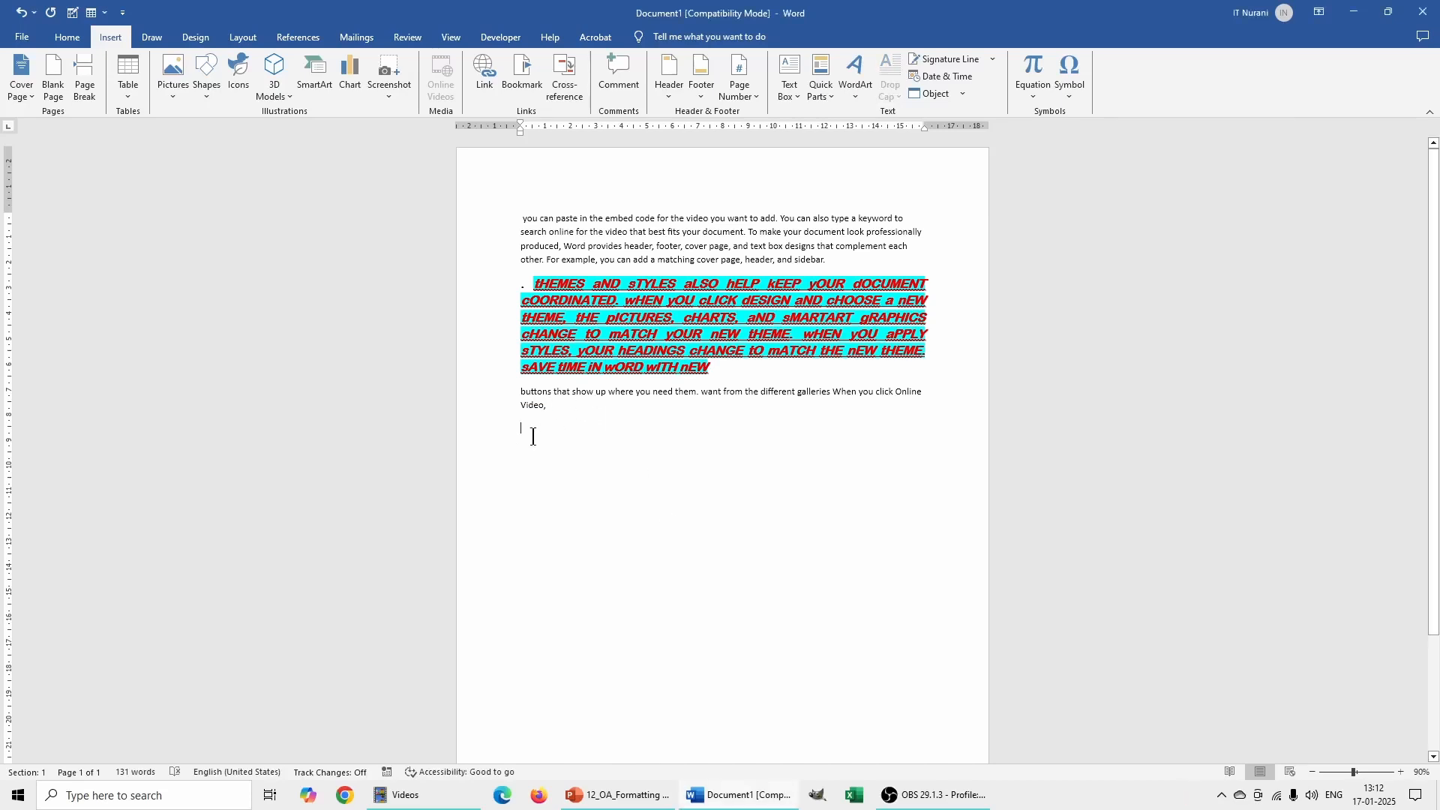
left_click(66, 43)
left_click(112, 42)
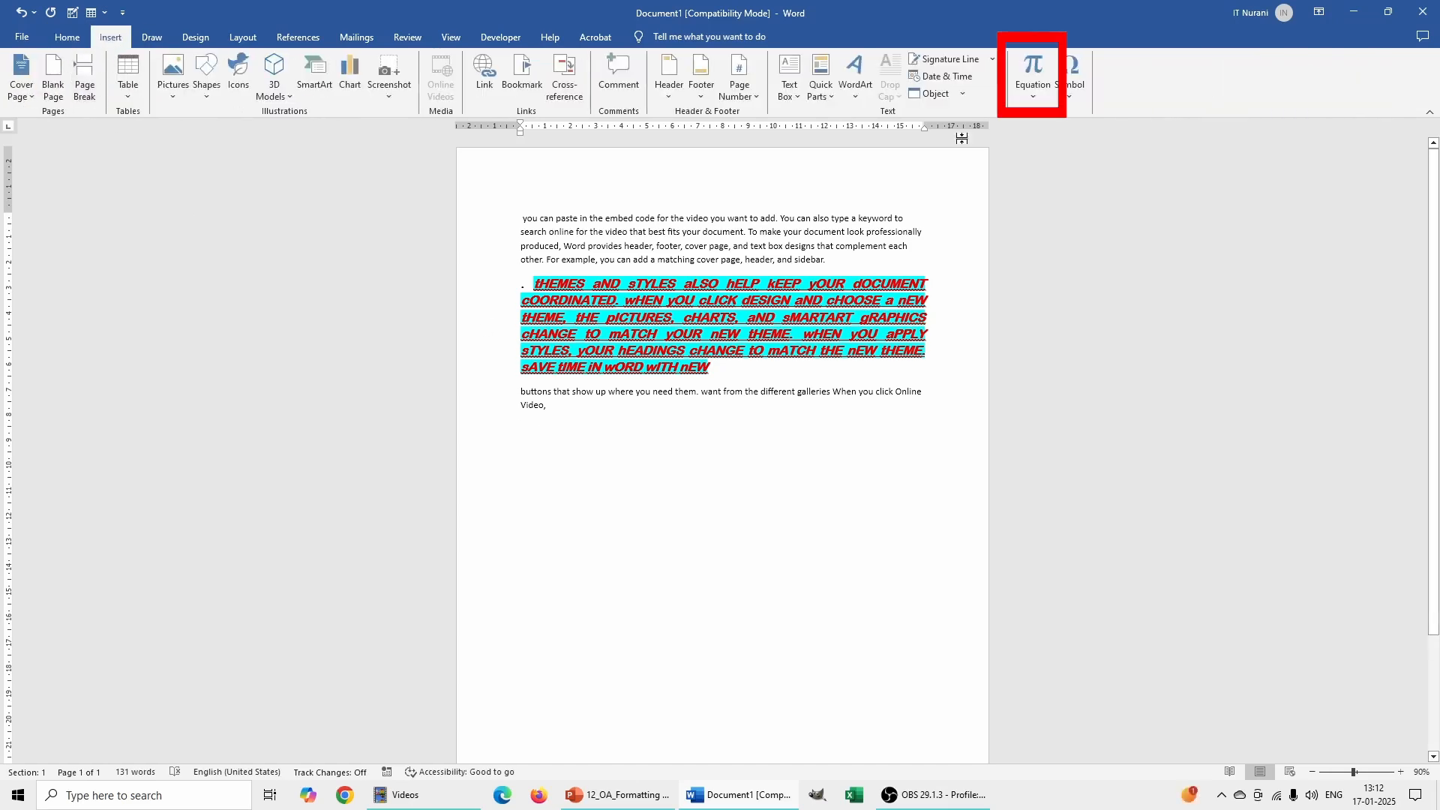
left_click(1030, 92)
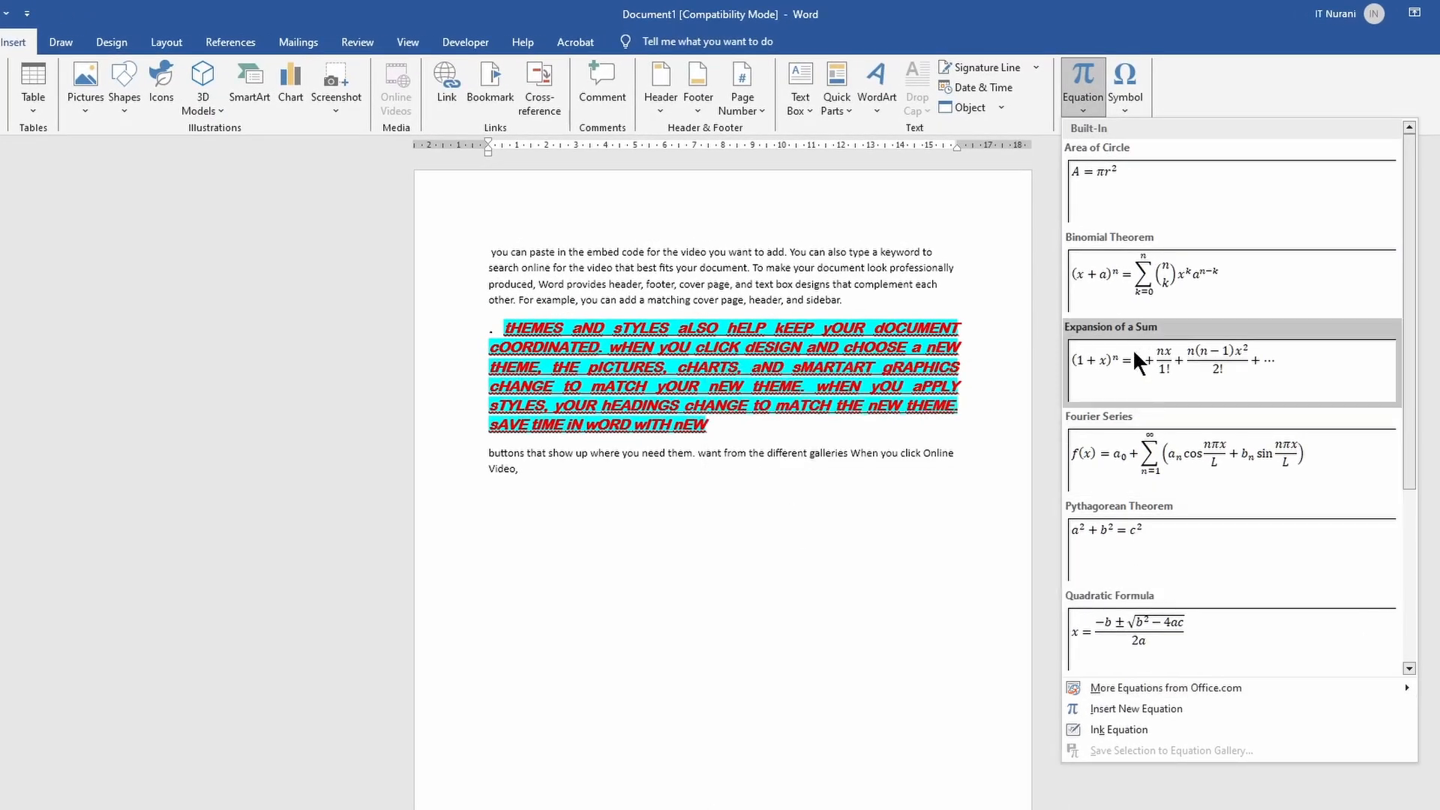
left_click(1132, 289)
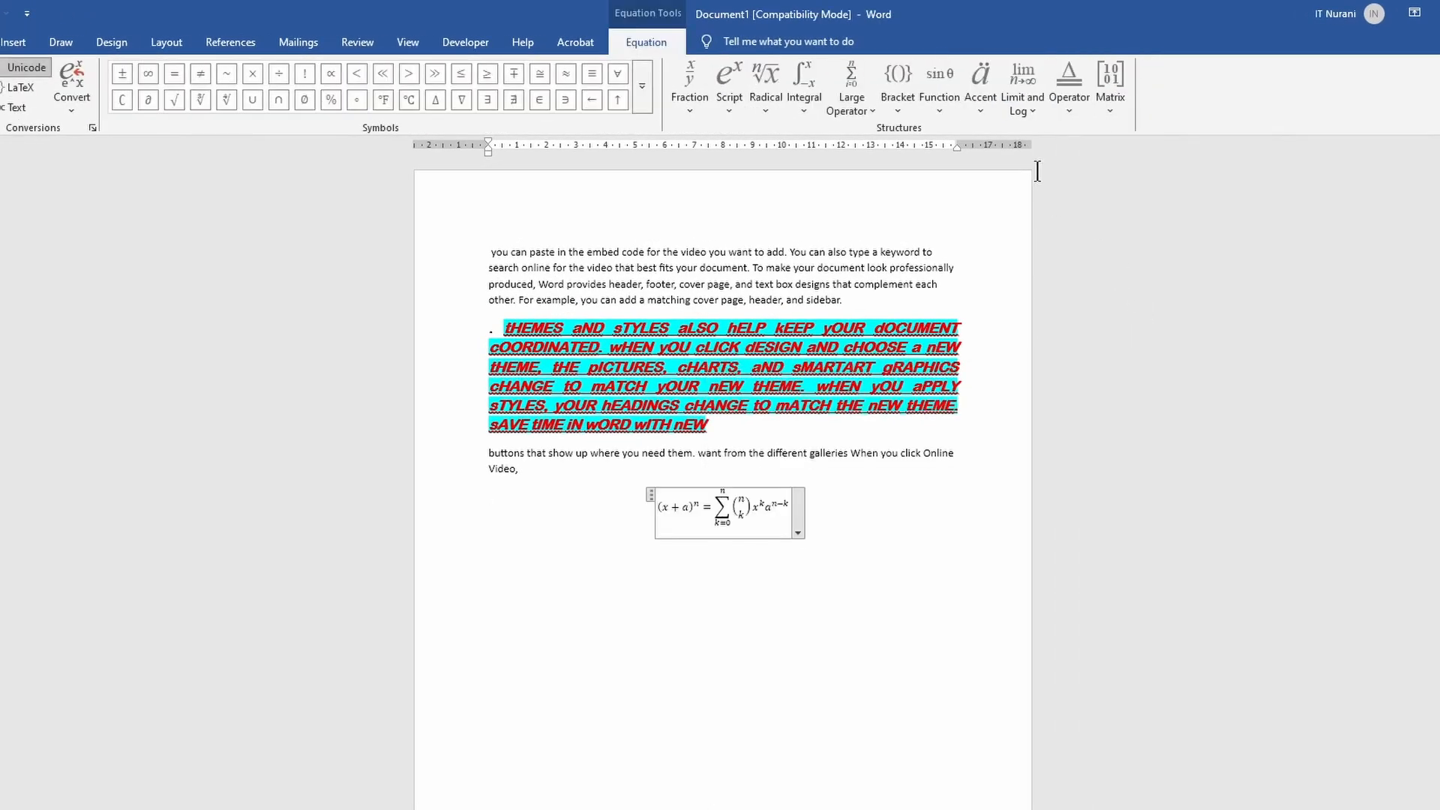
left_click(15, 43)
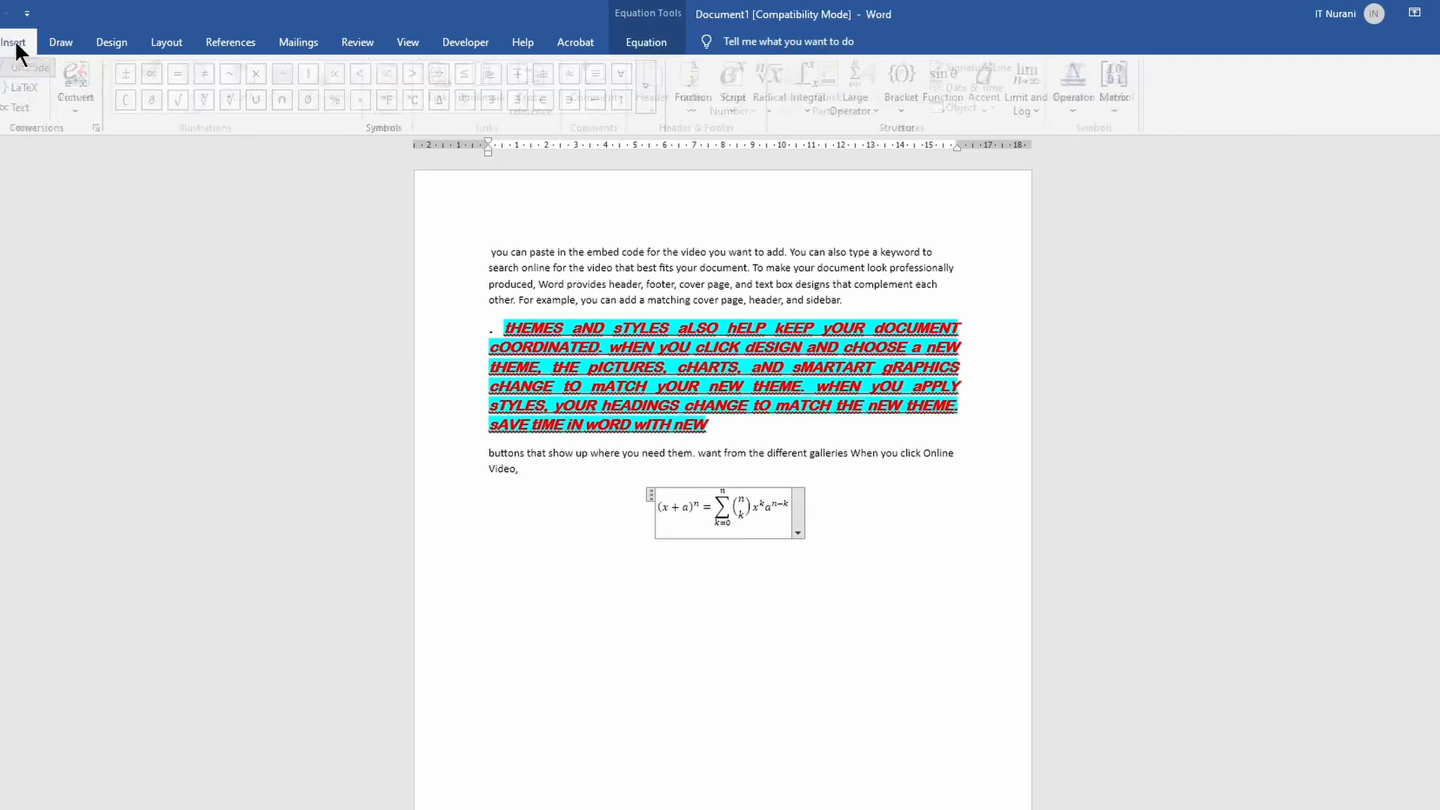
left_click(1078, 107)
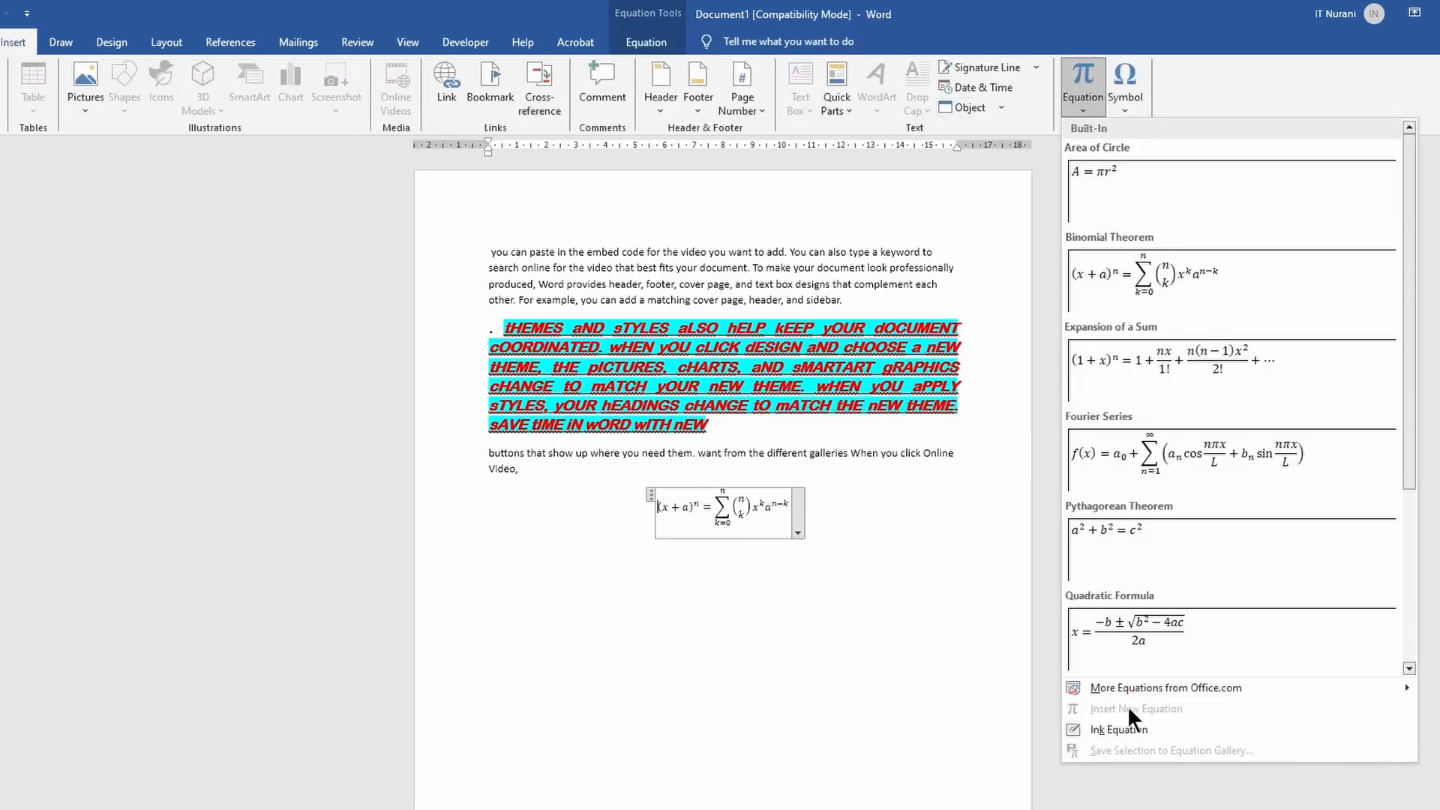
left_click(878, 563)
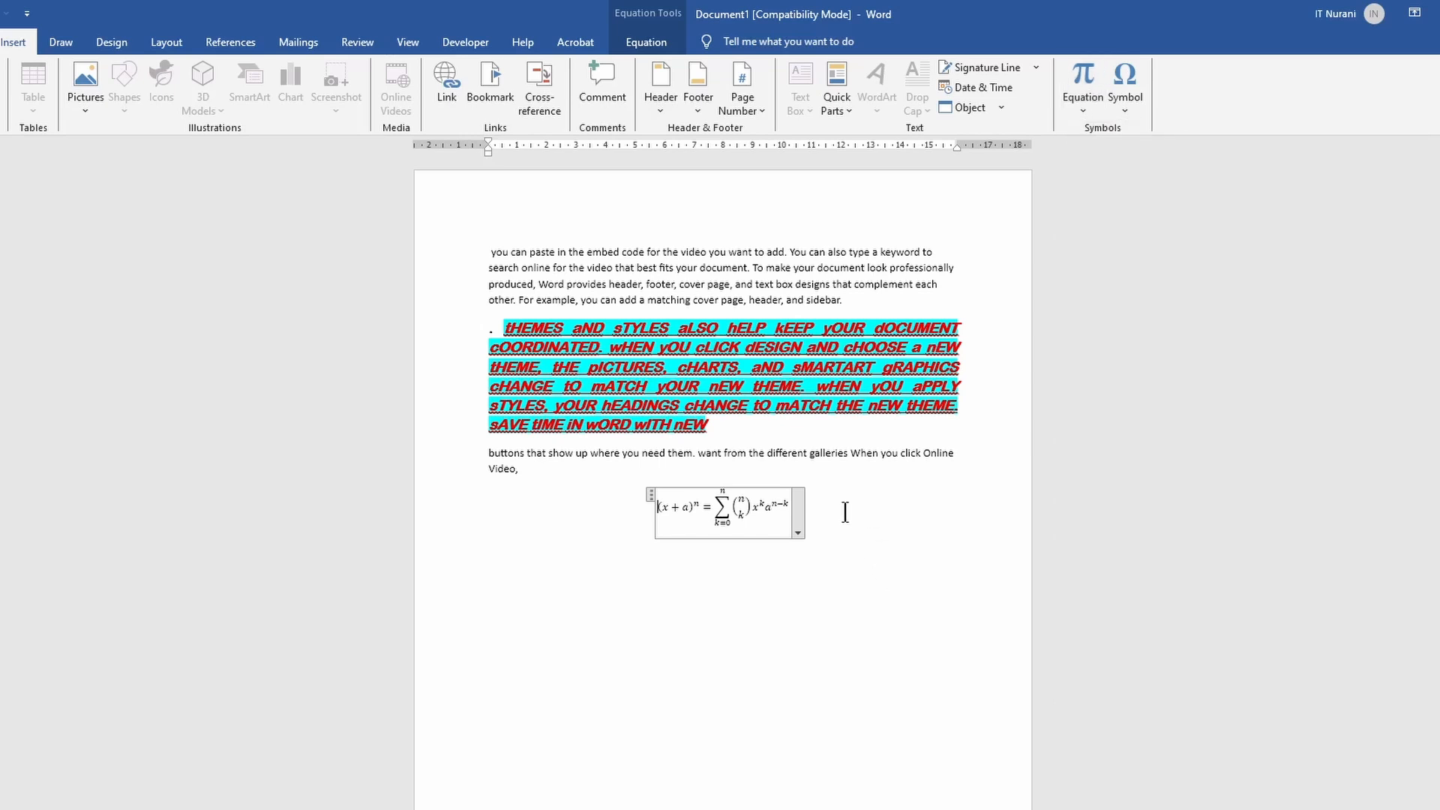
Start a new line below the equation and insert the @ symbol there from the full set of normal text symbols
left_click(835, 513)
key("Return")
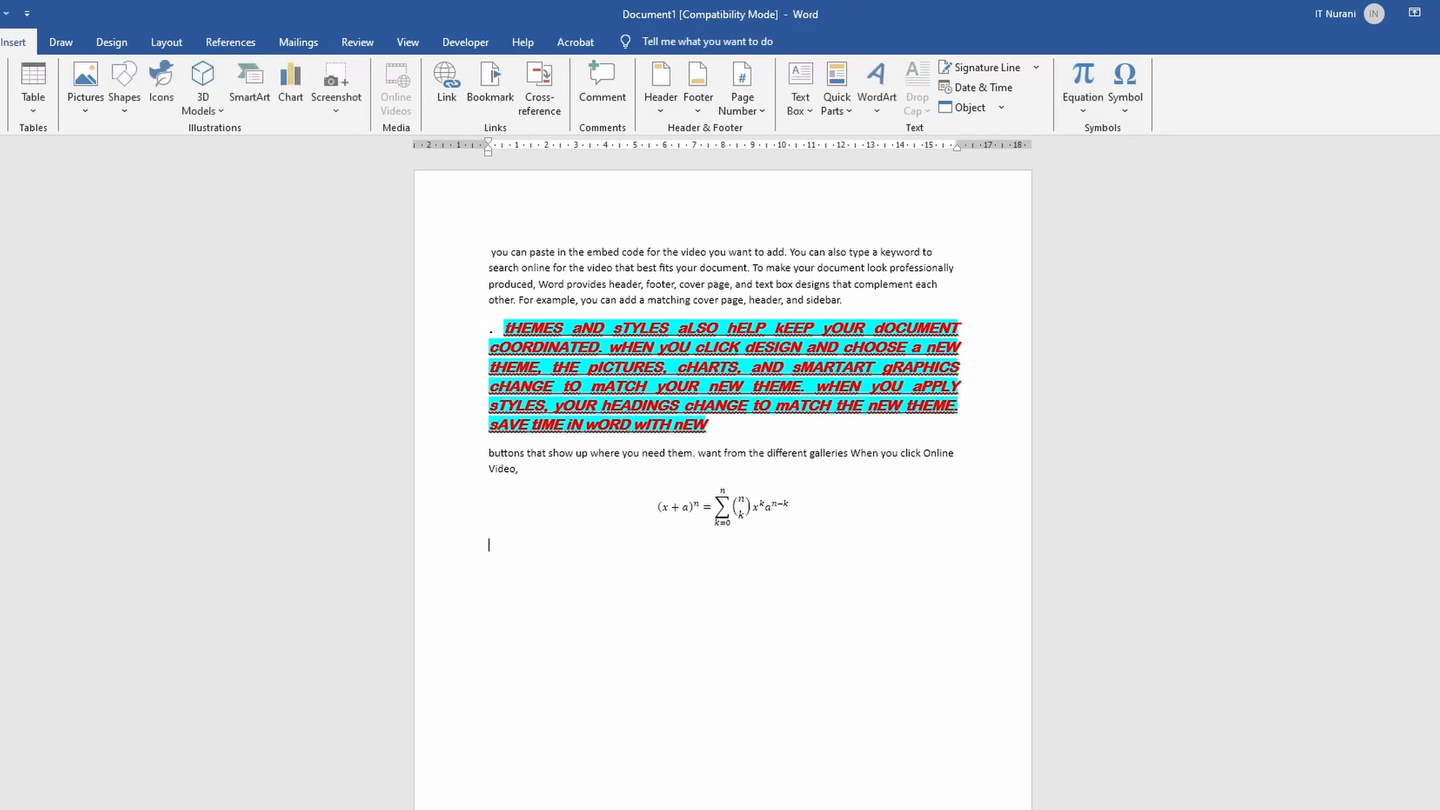
left_click(1074, 114)
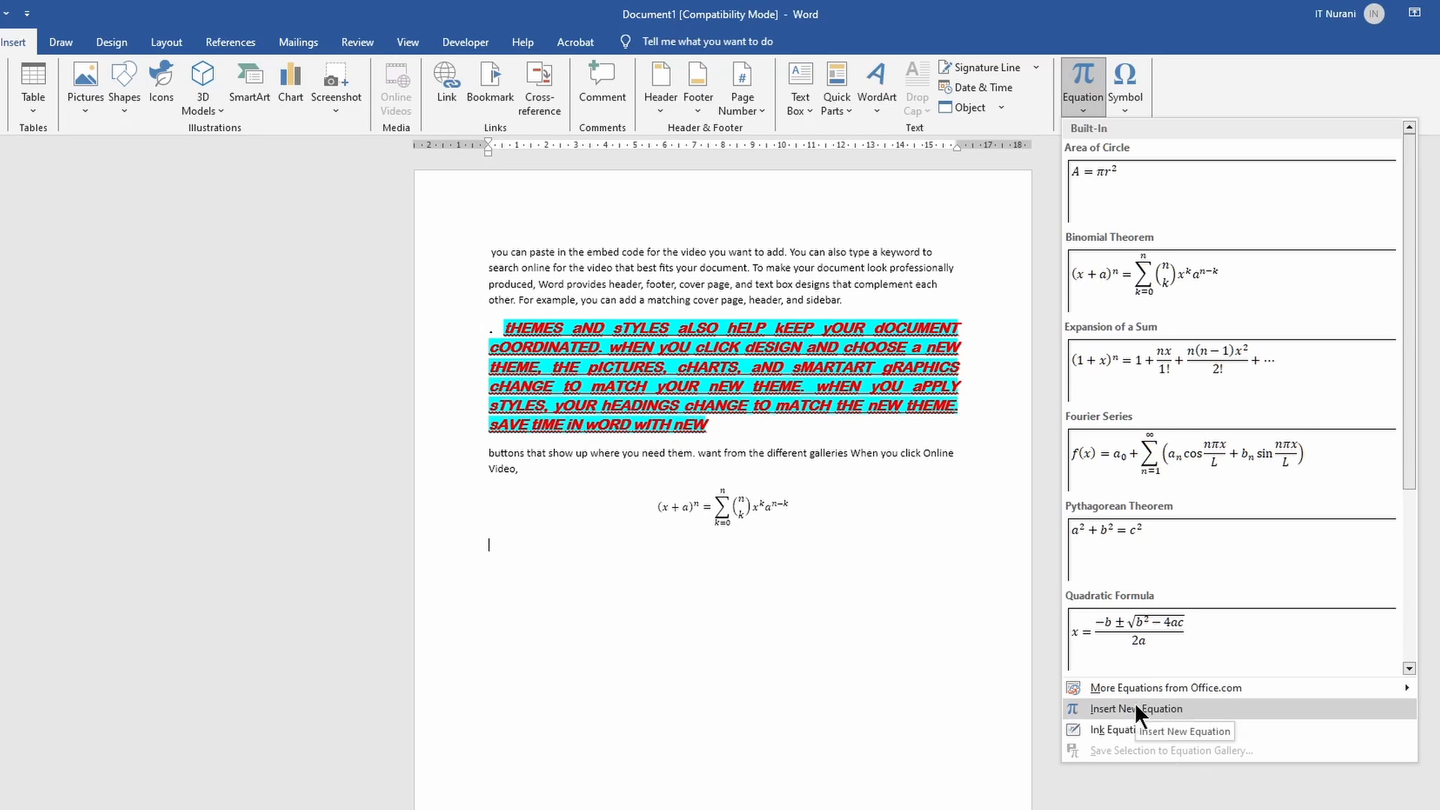
left_click(1123, 105)
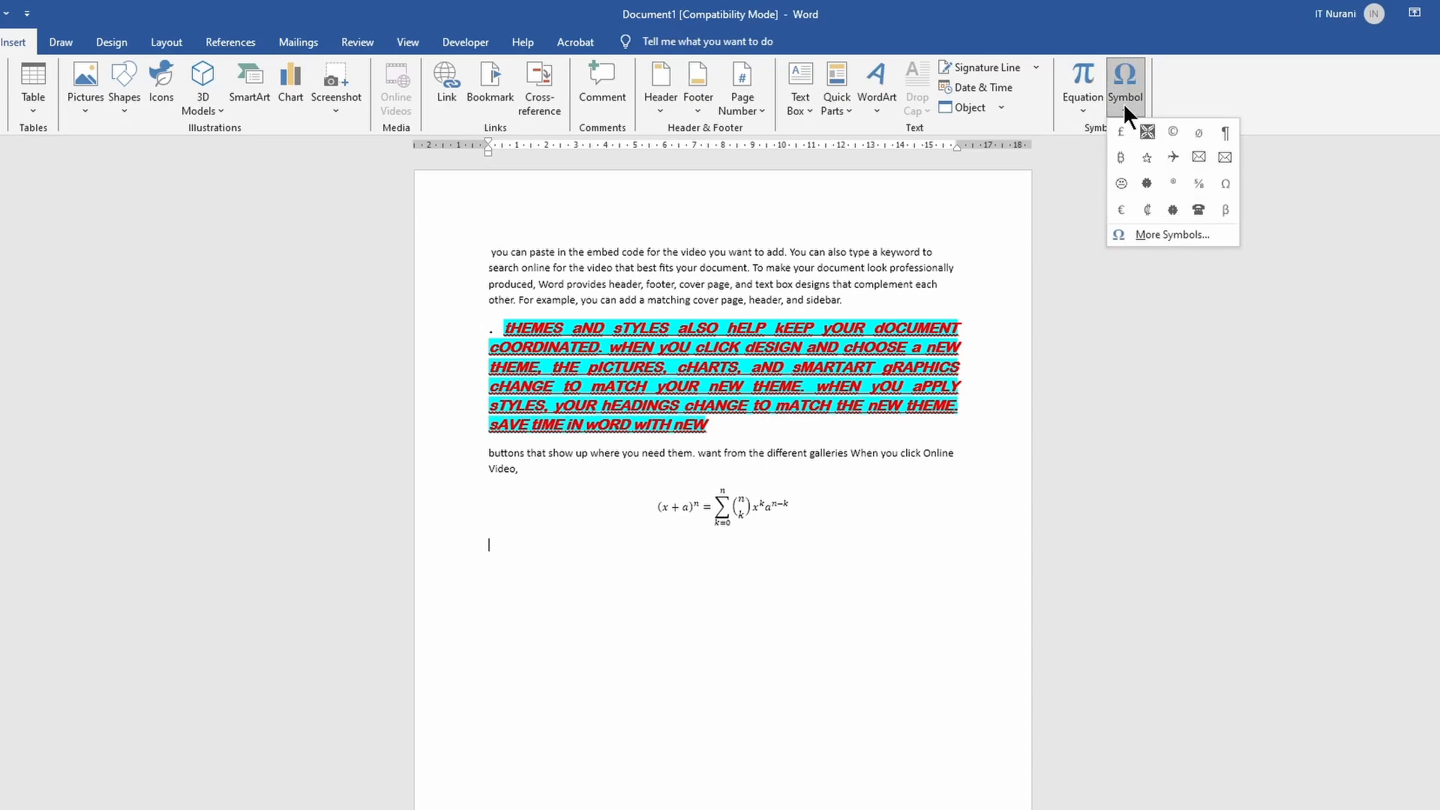
left_click(1153, 236)
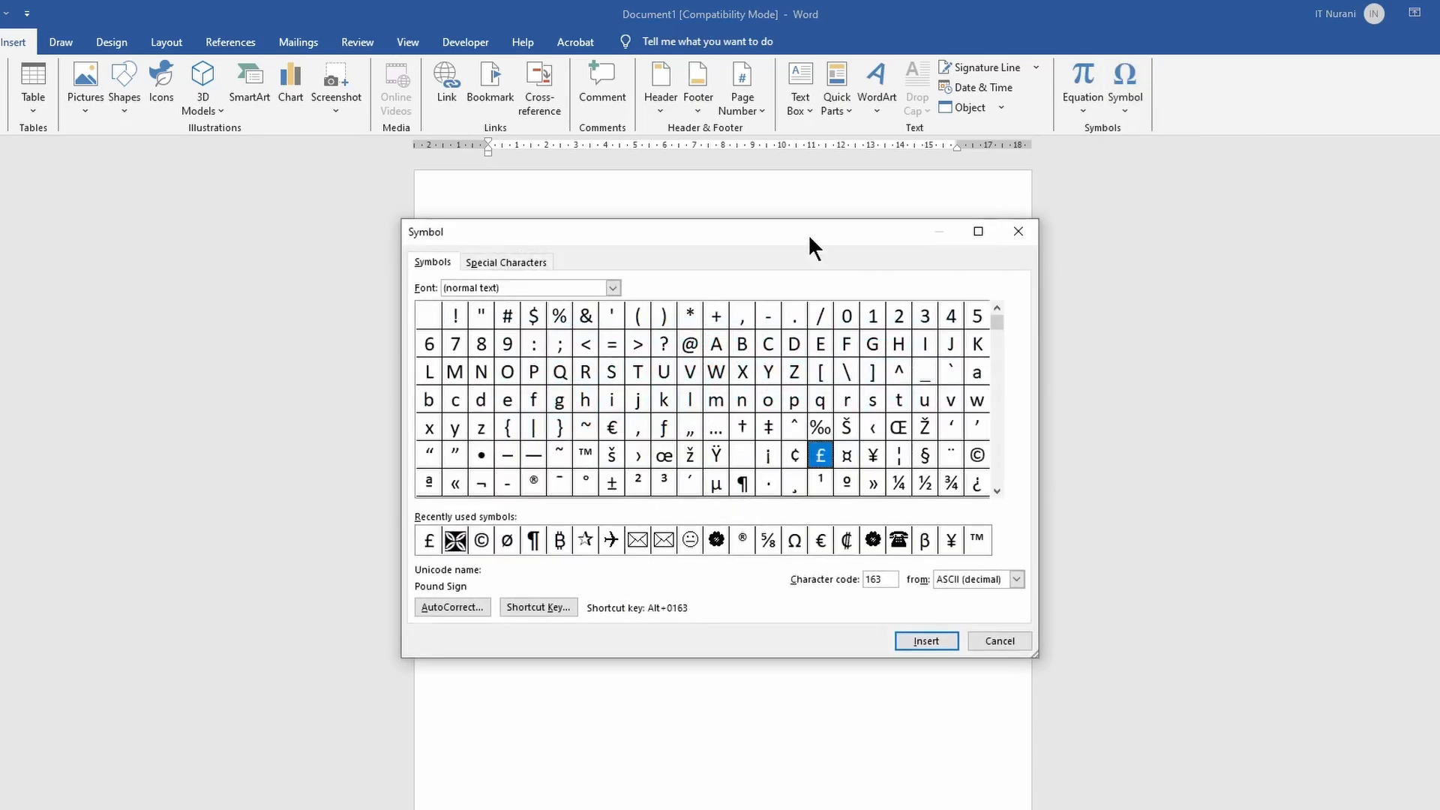
left_click_drag(808, 233, 1209, 223)
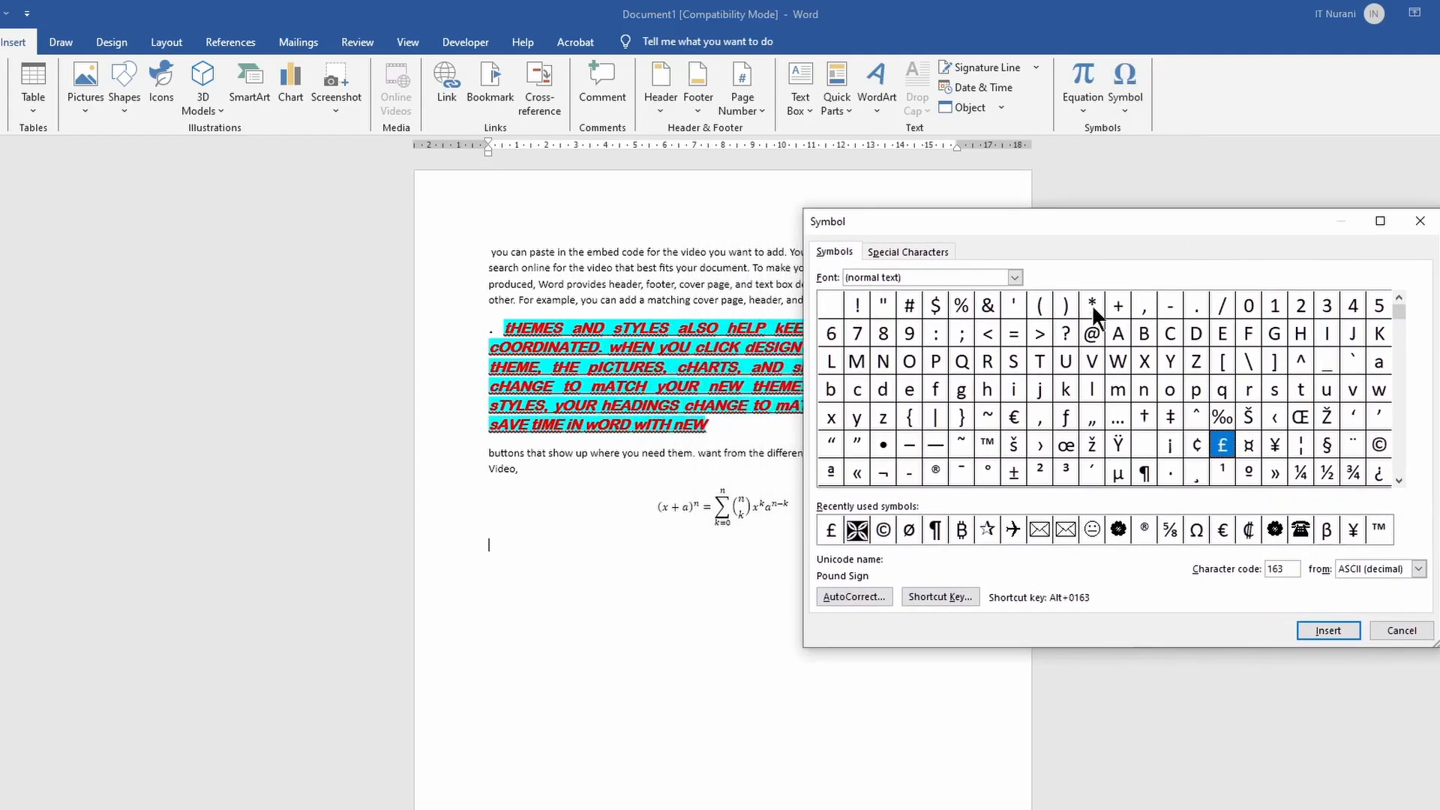
left_click(1093, 333)
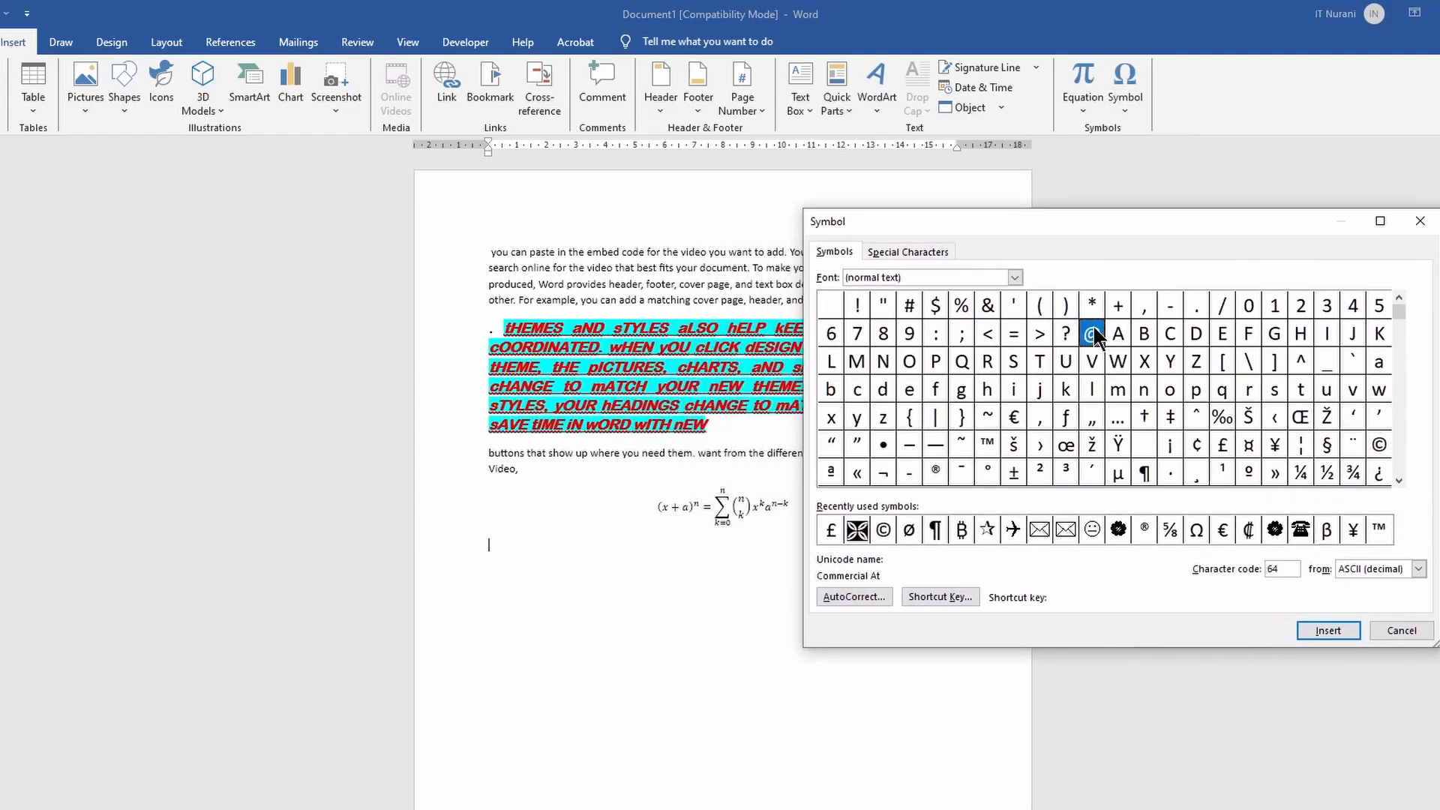
left_click(1327, 630)
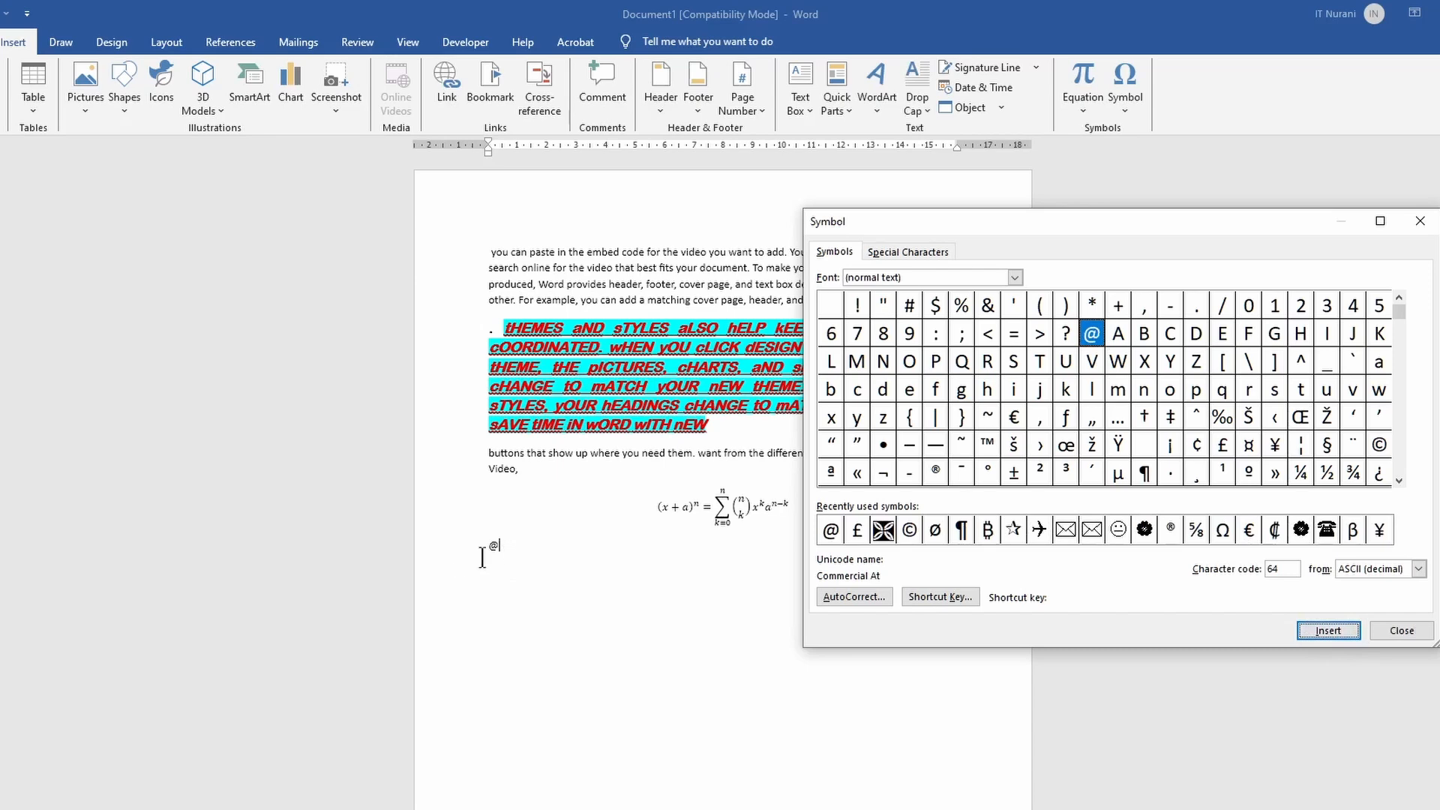
left_click(1401, 631)
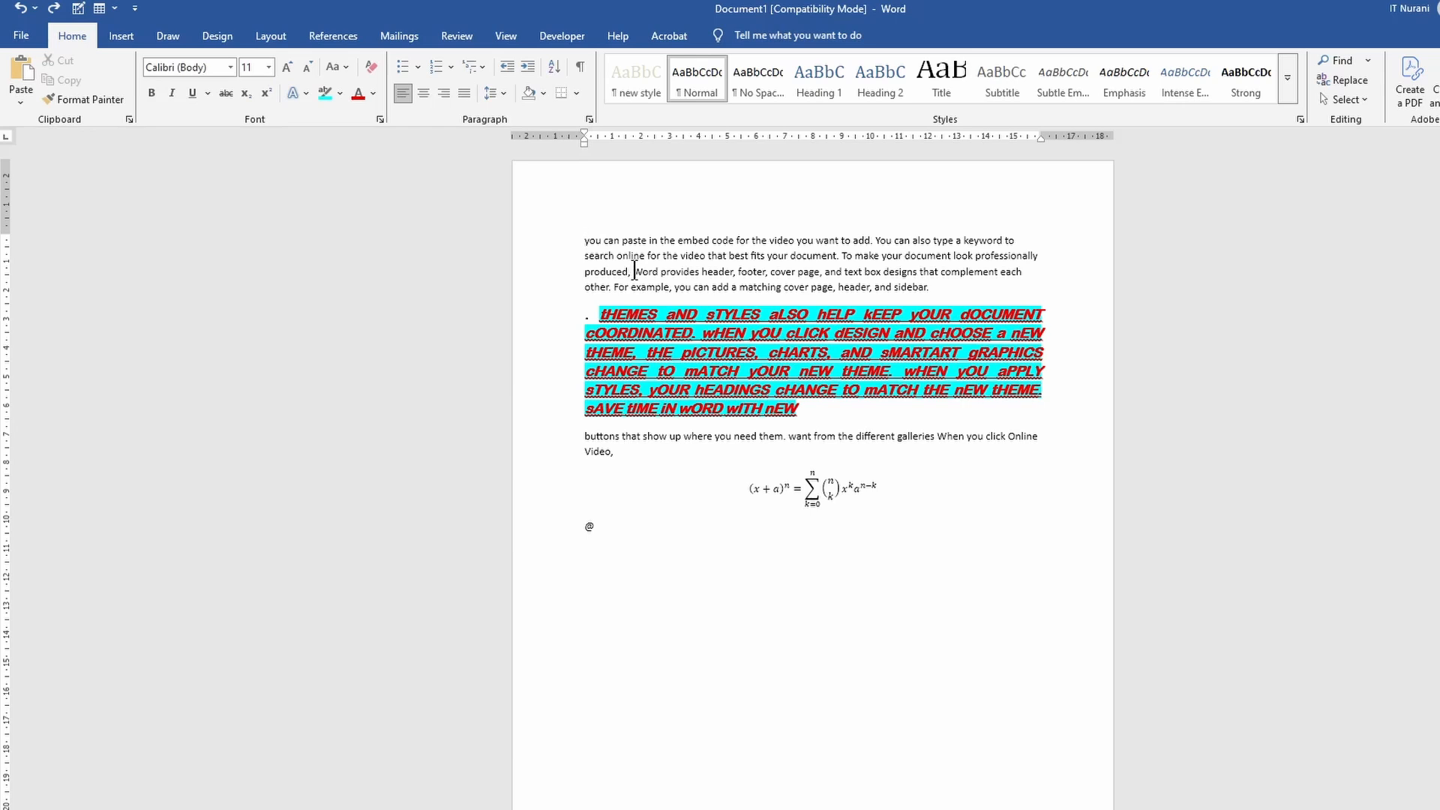
Try a one-tab first-line indent and a hanging indent of about 0.75 cm on the first paragraph, and reset both to the margin
key("Tab")
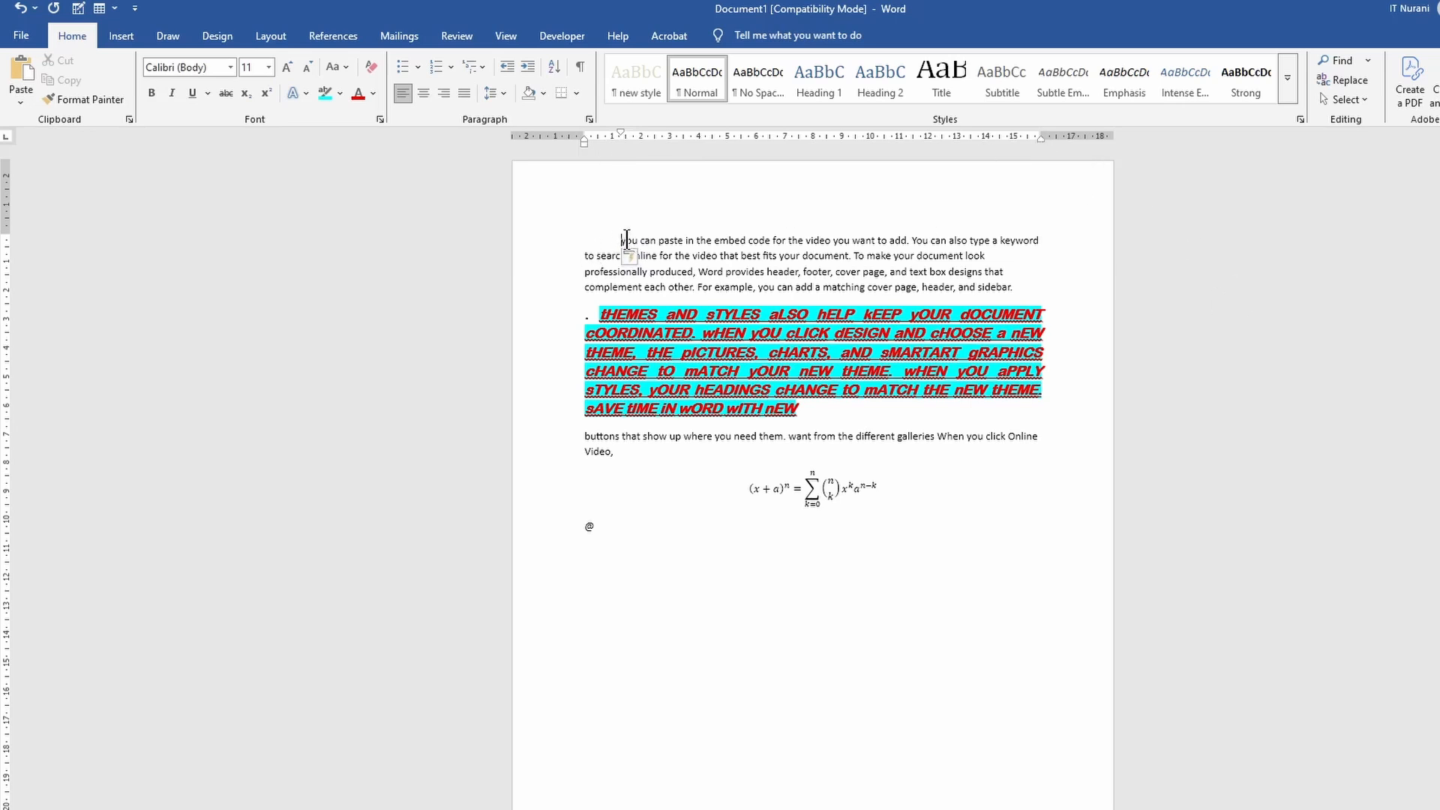
left_click_drag(586, 254, 1021, 299)
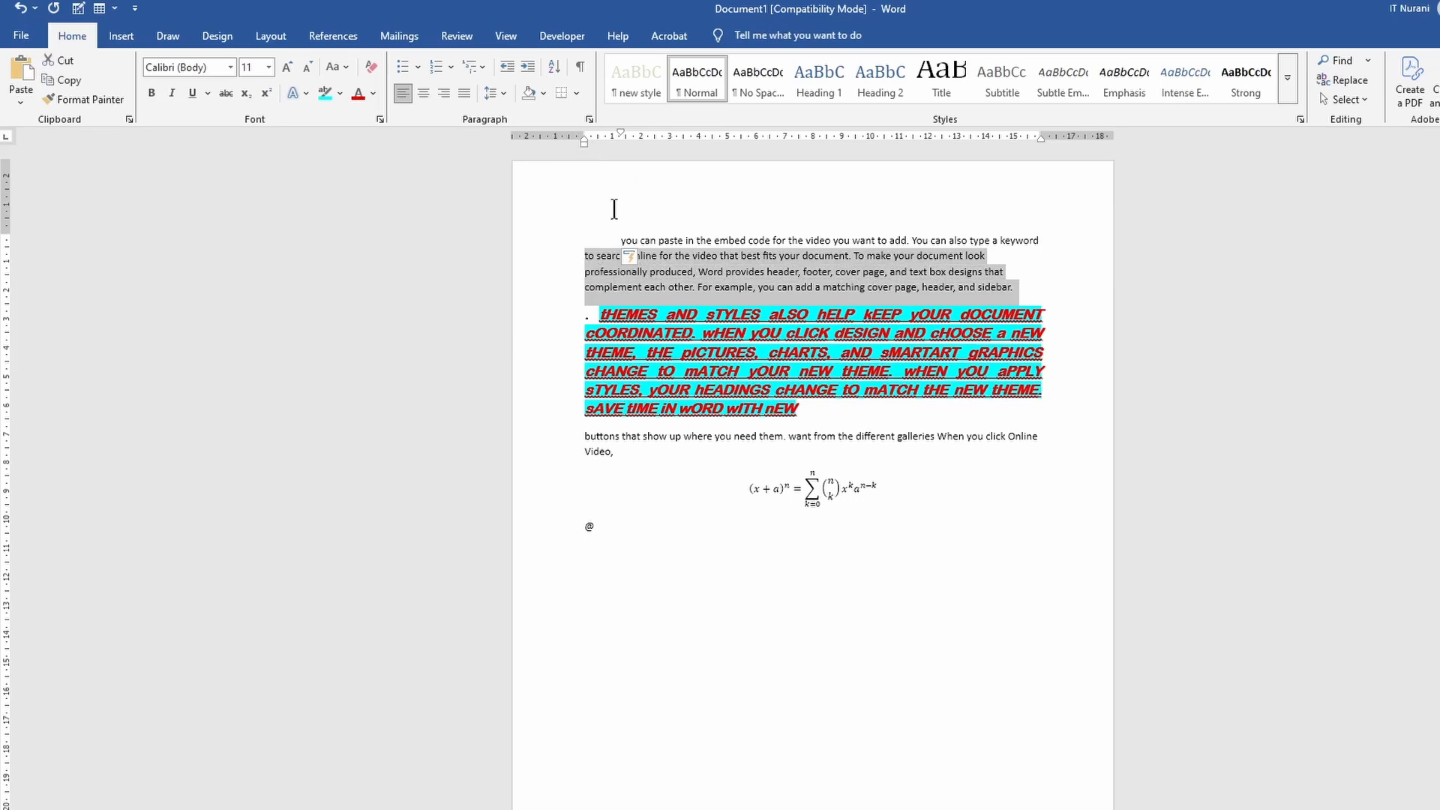
left_click(633, 271)
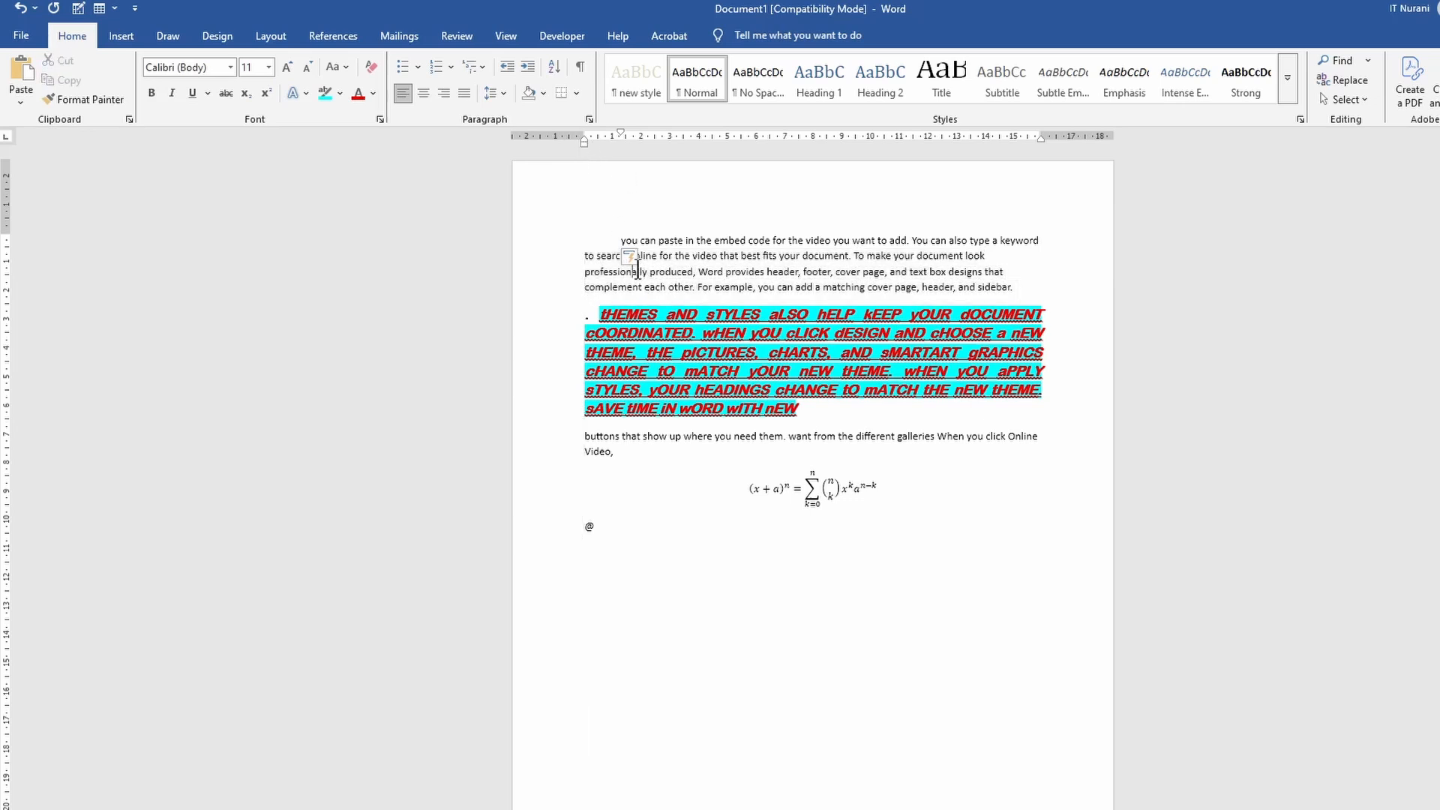
left_click_drag(587, 255, 1018, 292)
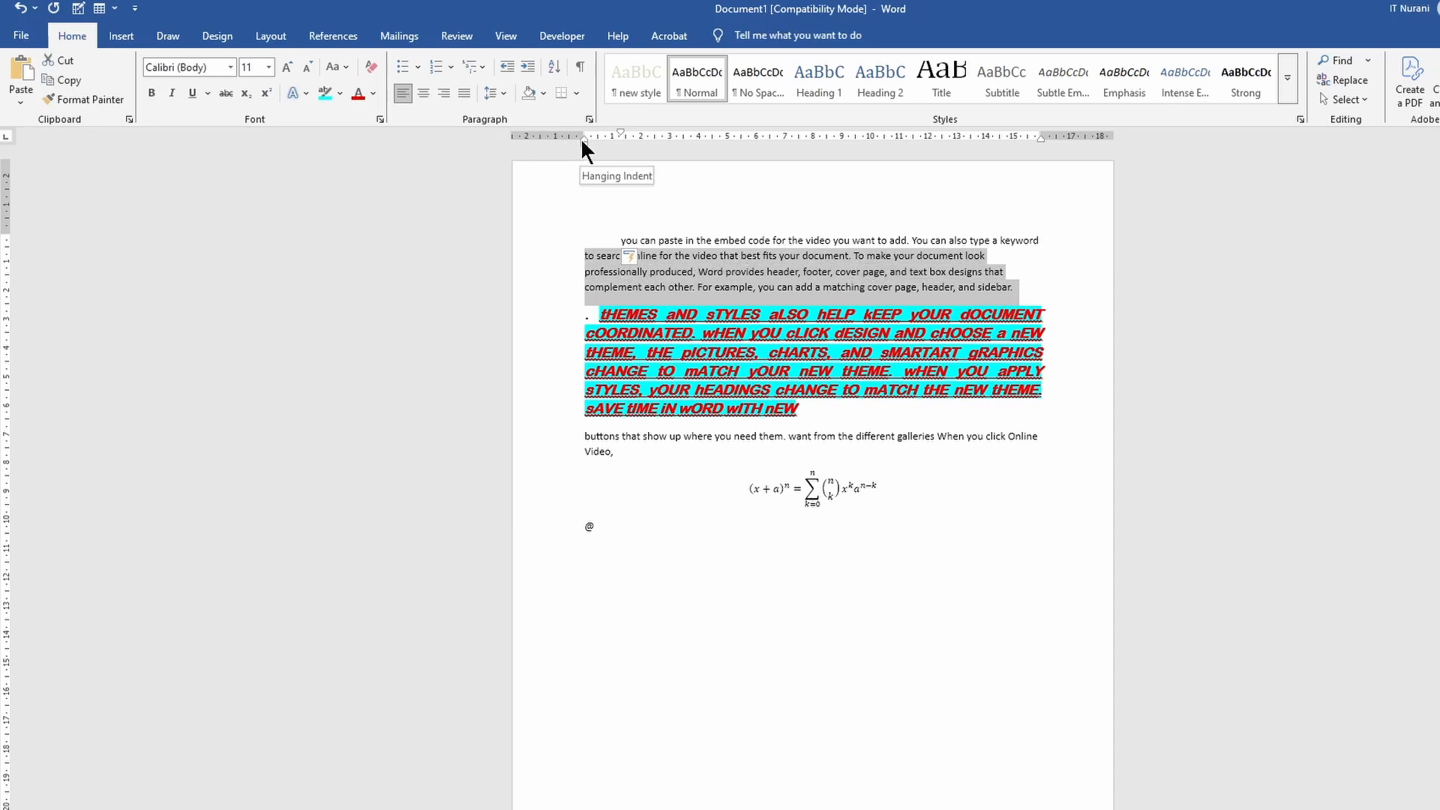
left_click_drag(582, 137, 606, 143)
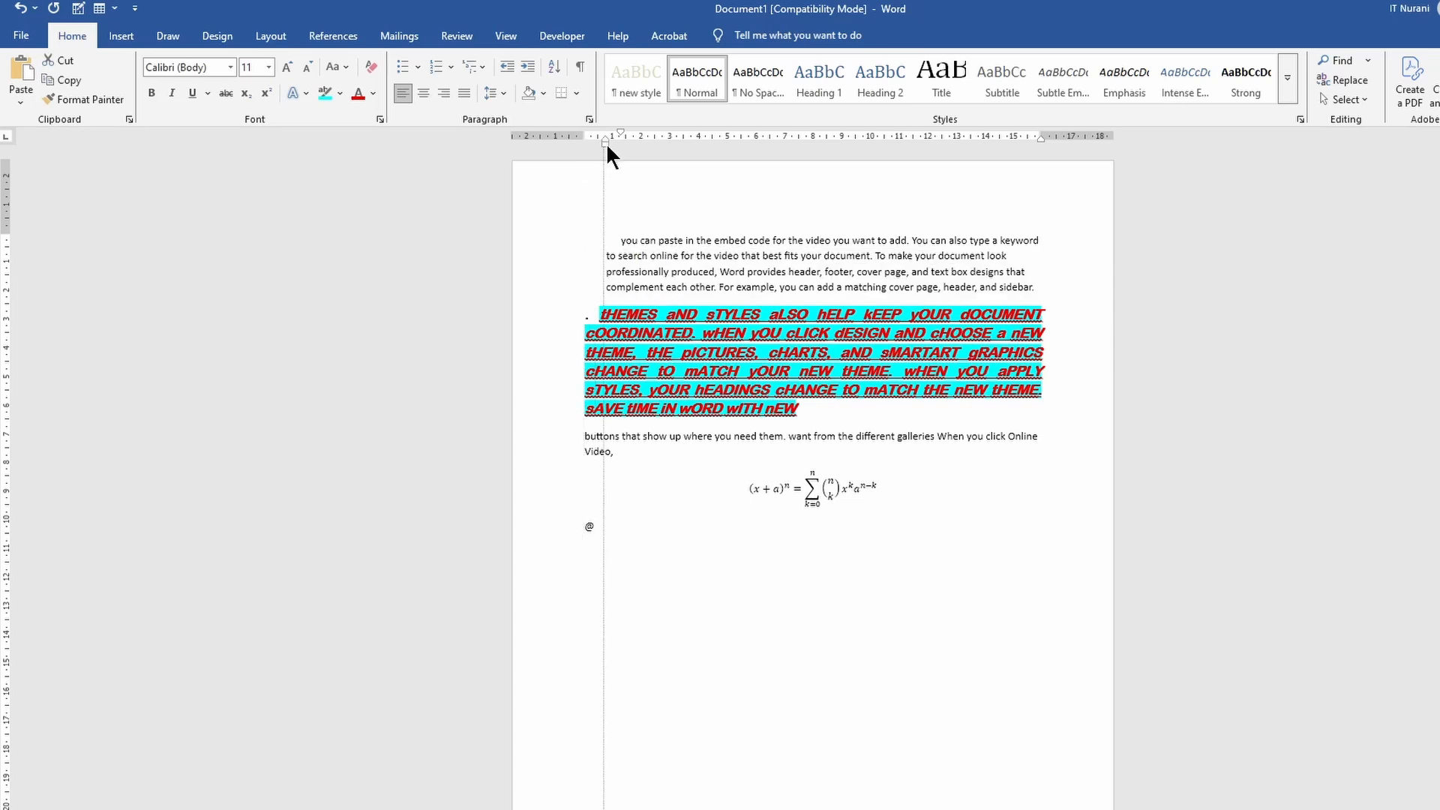
left_click_drag(604, 143, 602, 143)
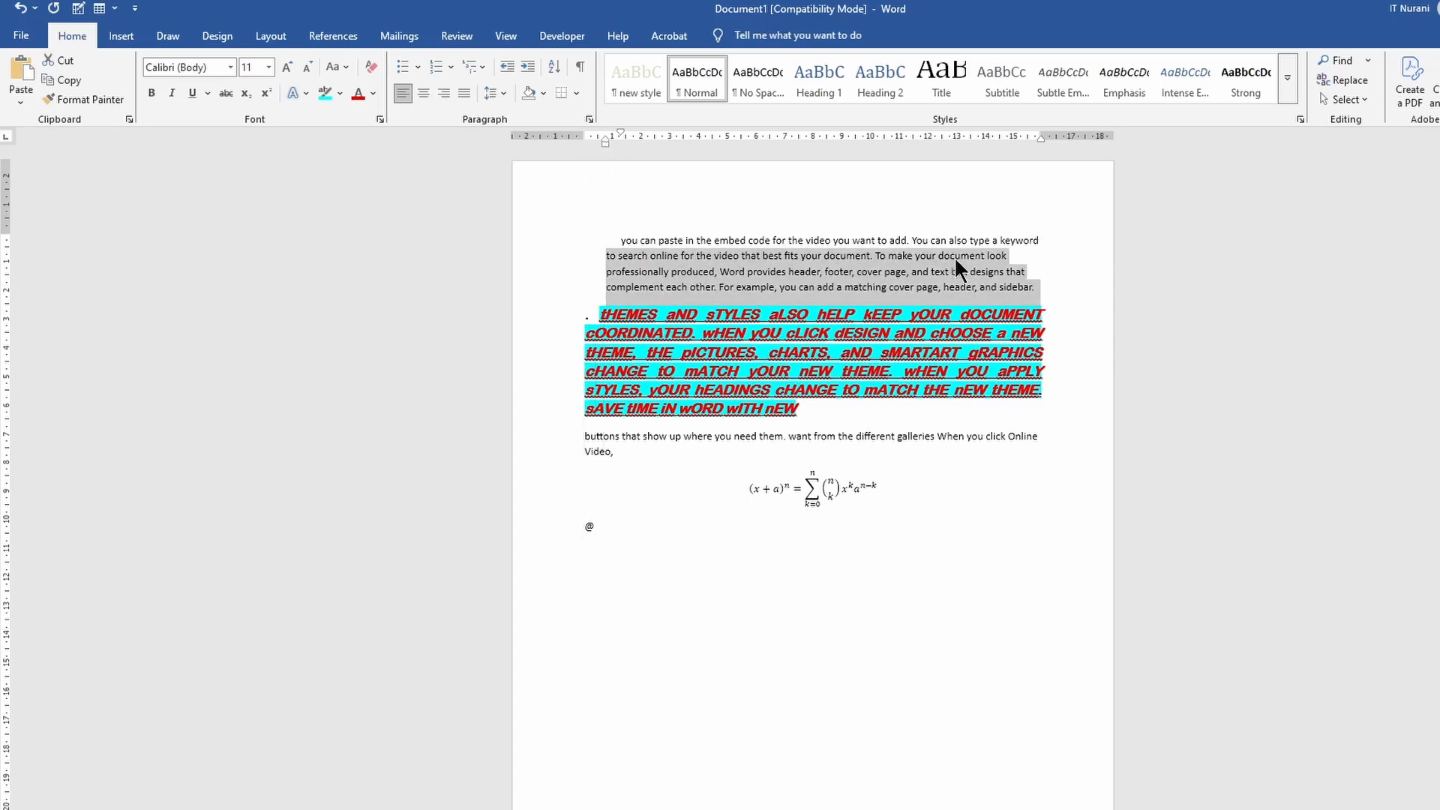
left_click(1048, 259)
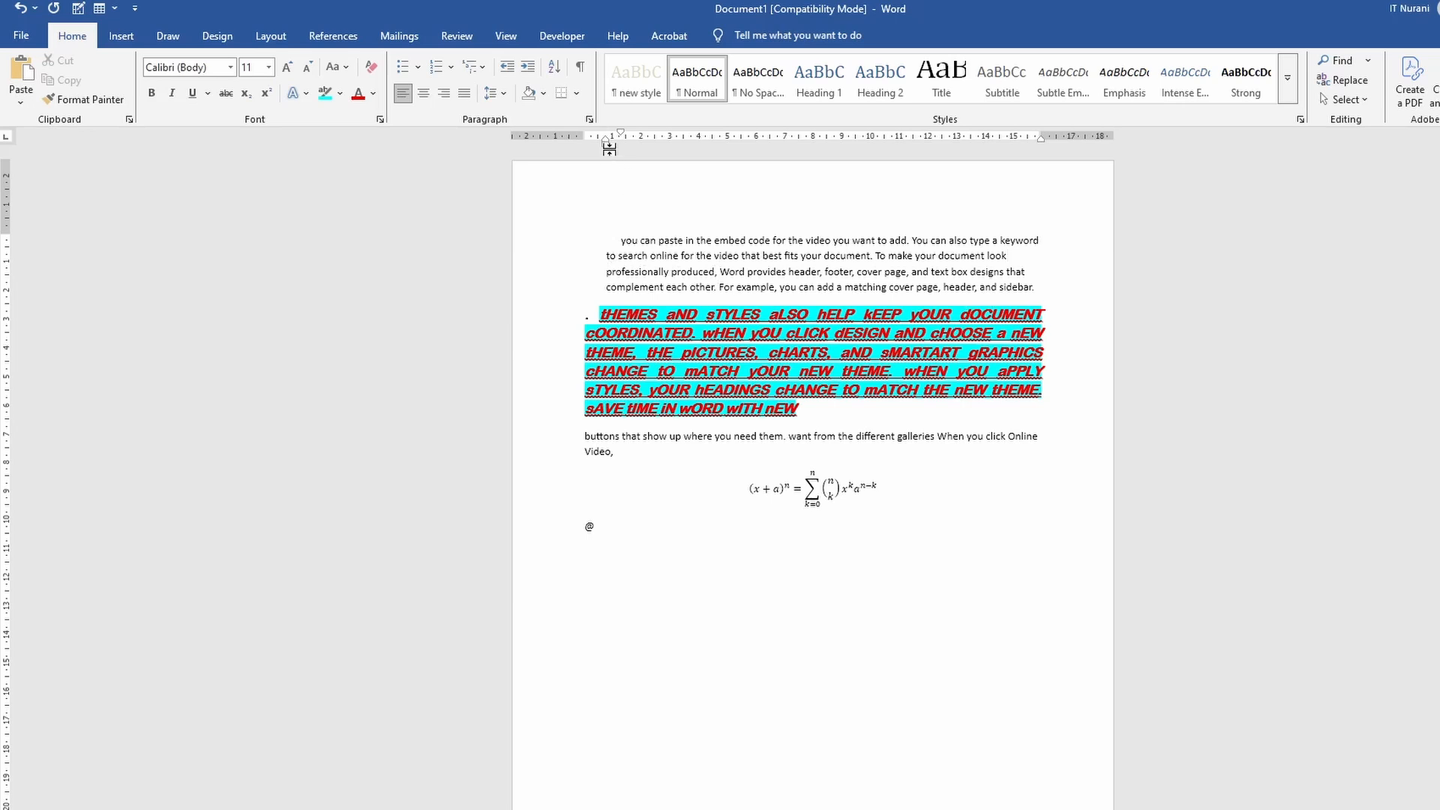
mouse_move(604, 136)
left_mouse_down()
mouse_move(582, 137)
mouse_move(616, 127)
mouse_move(581, 126)
left_mouse_up()
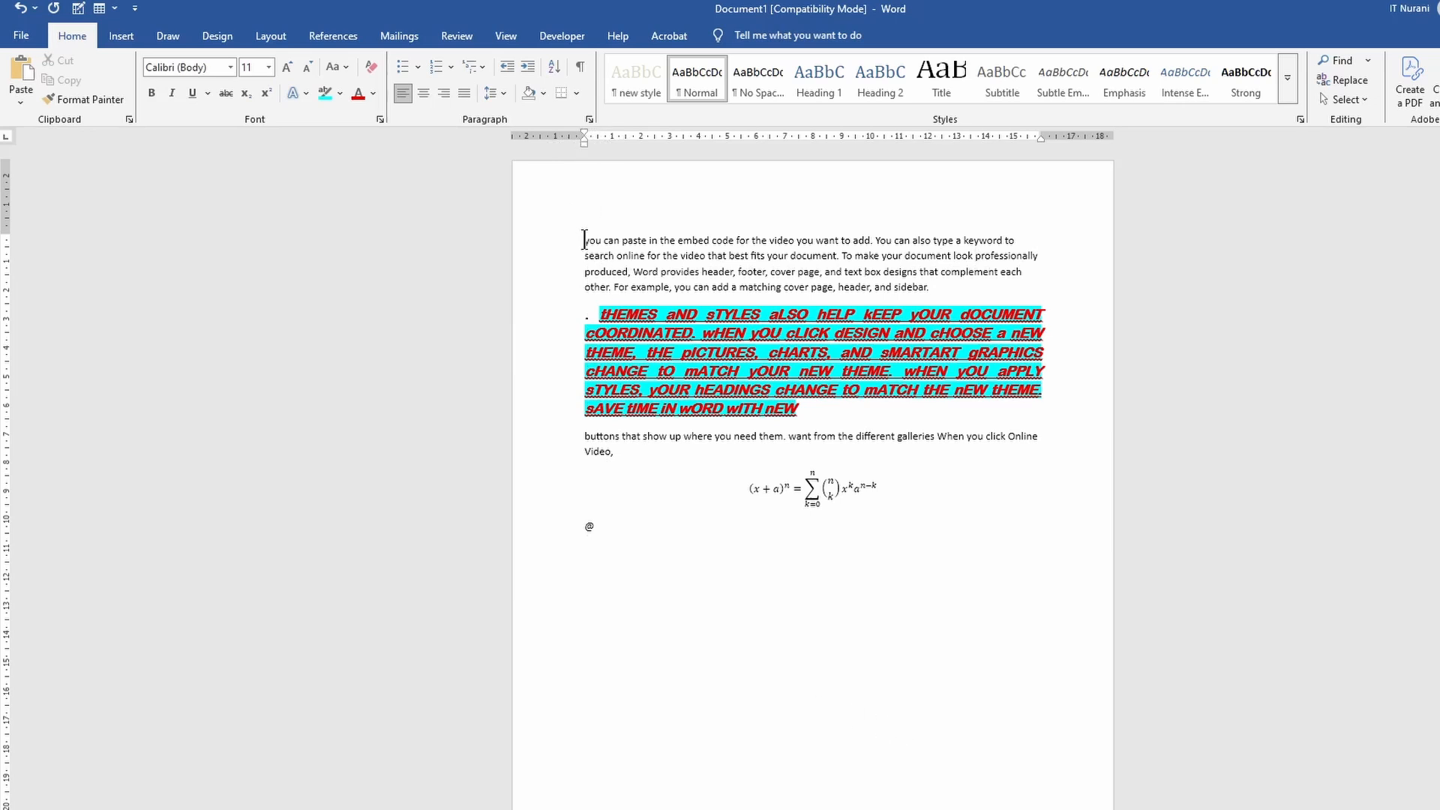
Increase the whole first paragraph's left indent by four levels and decrease it by four levels back to the margin
left_click_drag(586, 240, 930, 298)
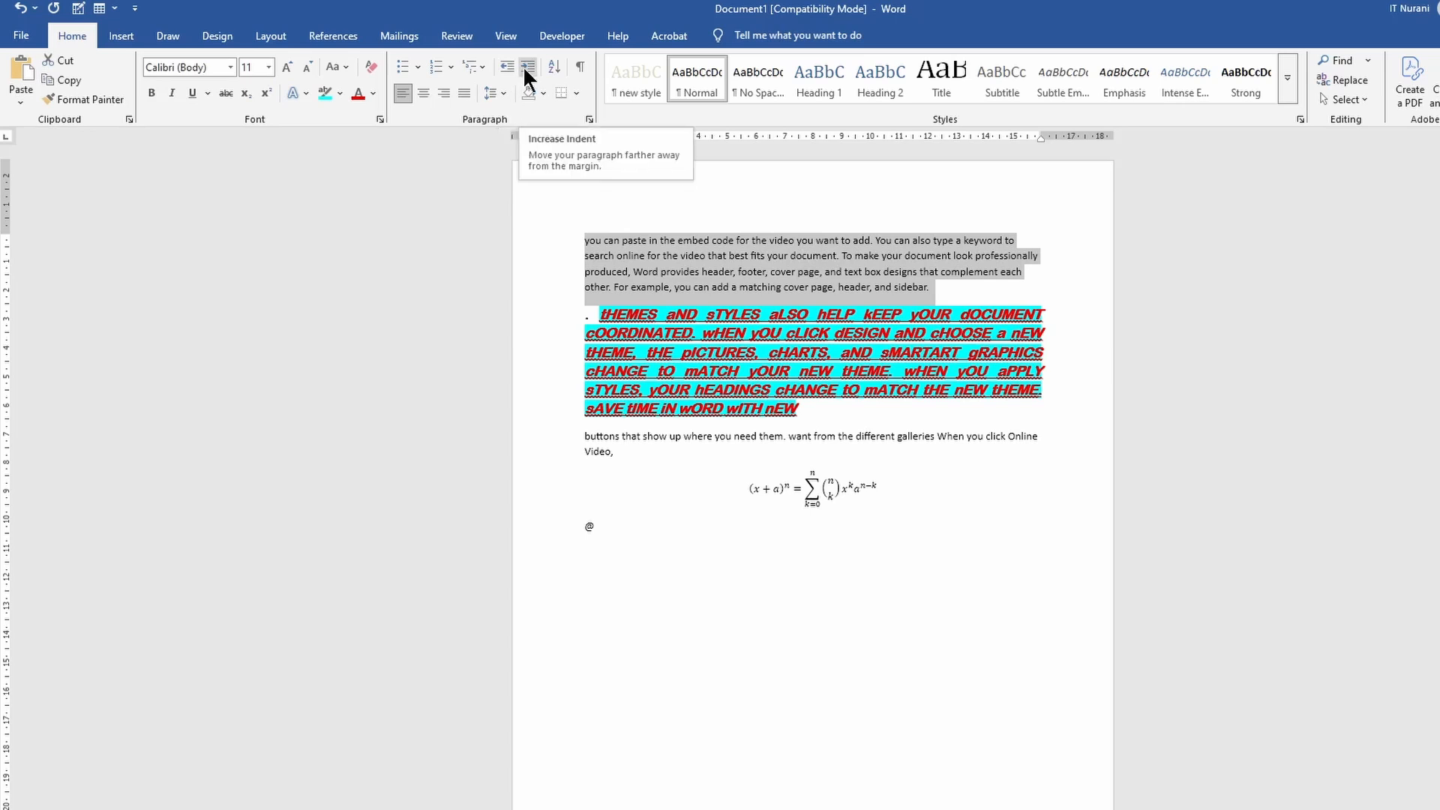
left_click(525, 67)
left_click(524, 67)
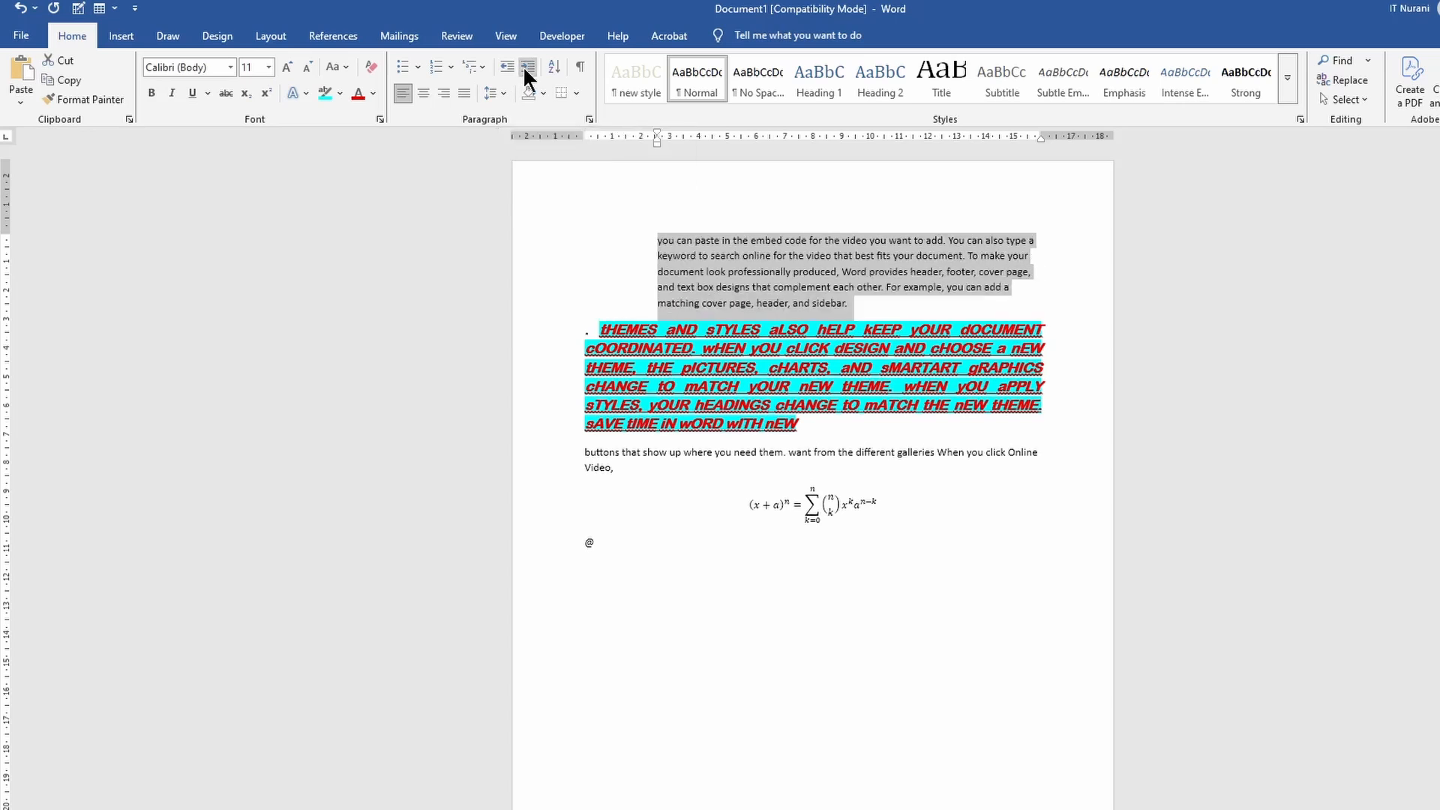
left_click(525, 67)
left_click(525, 67)
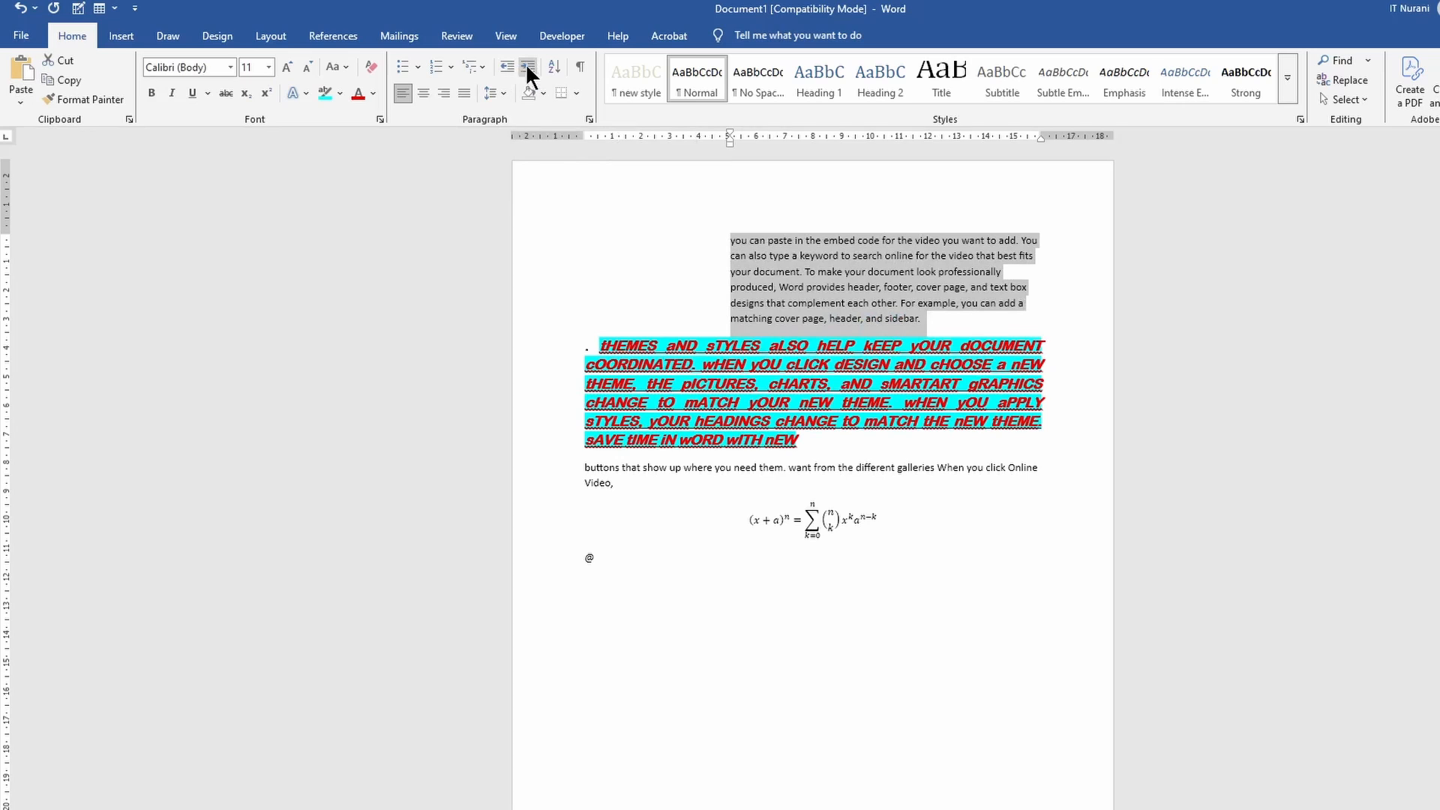
left_click(507, 65)
left_click(506, 65)
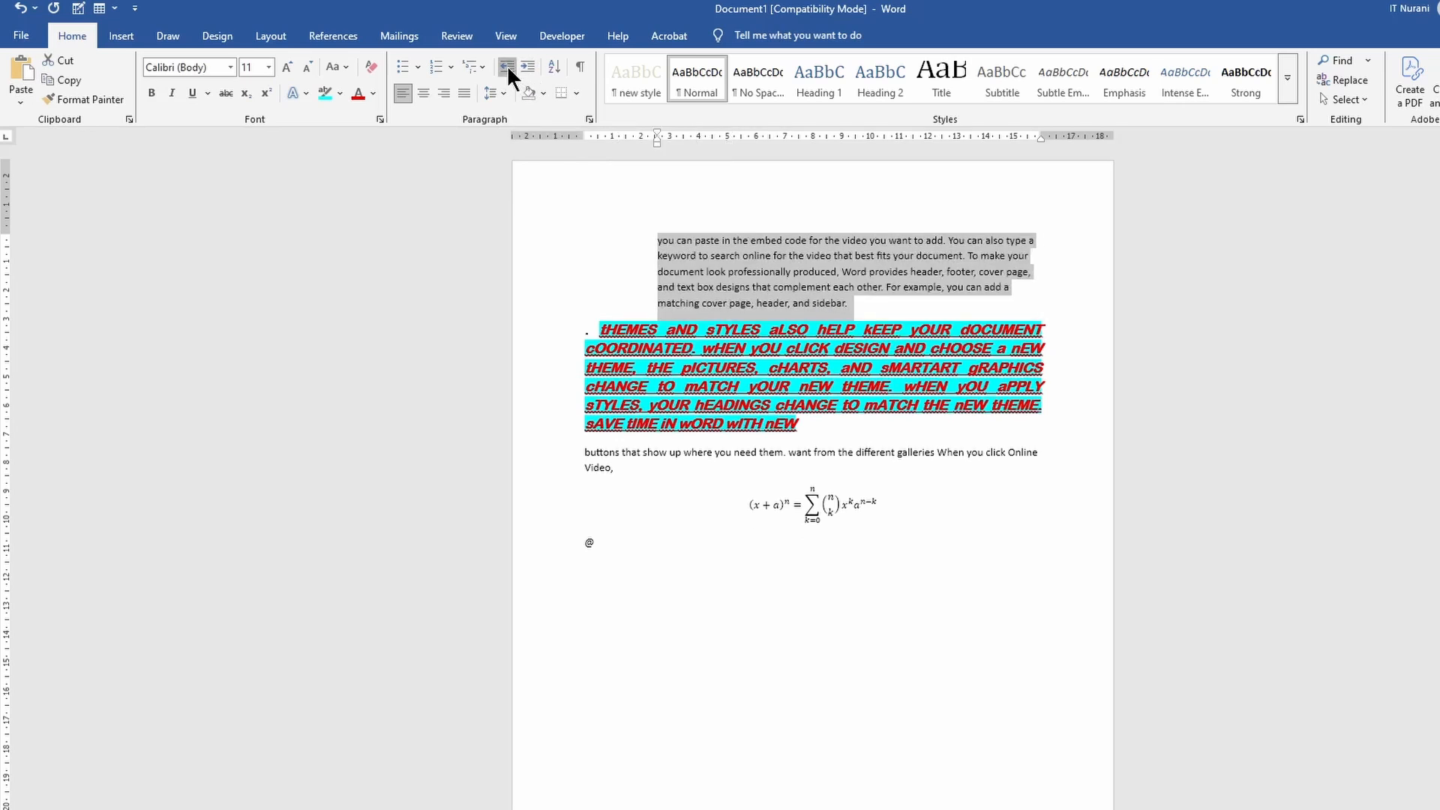
left_click(506, 65)
left_click(506, 65)
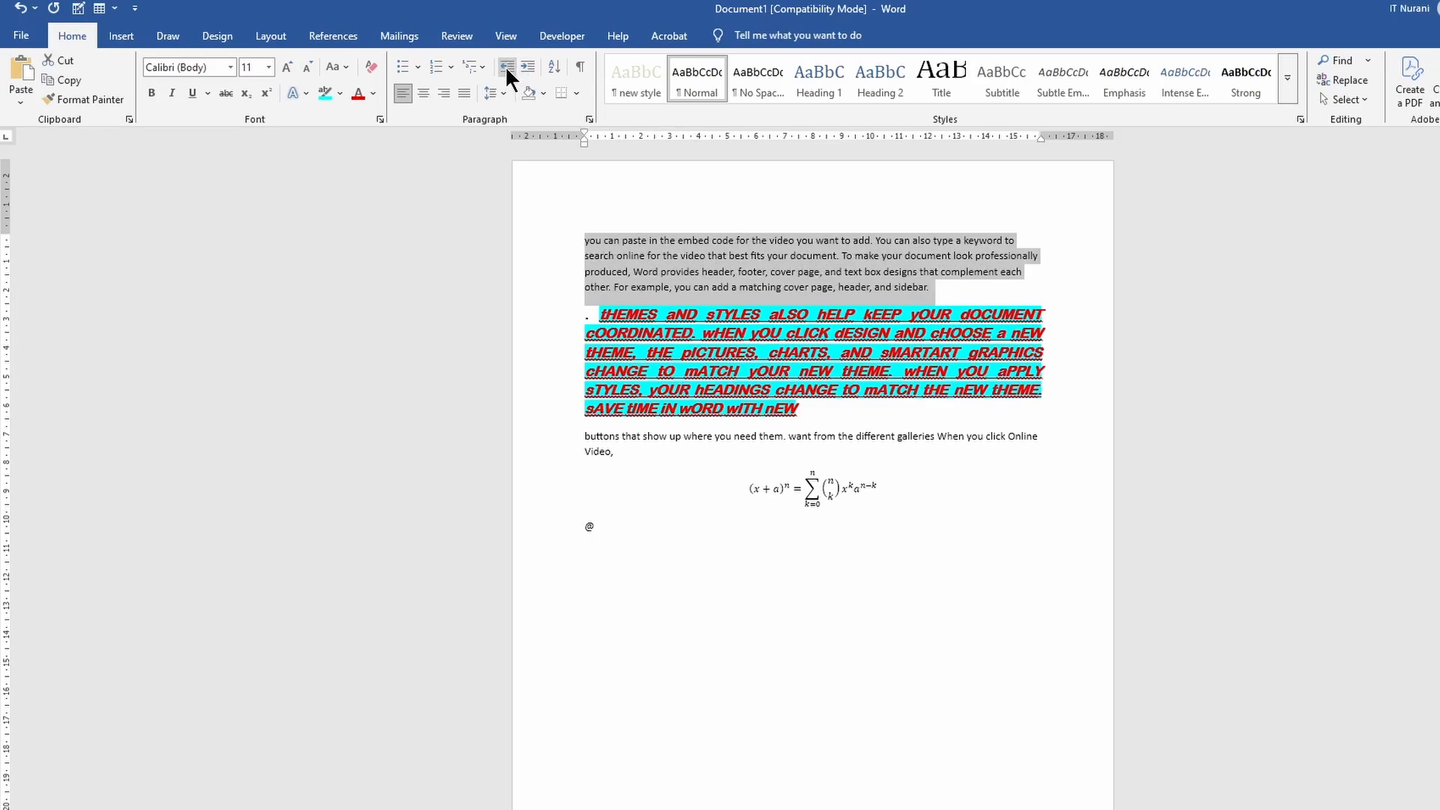